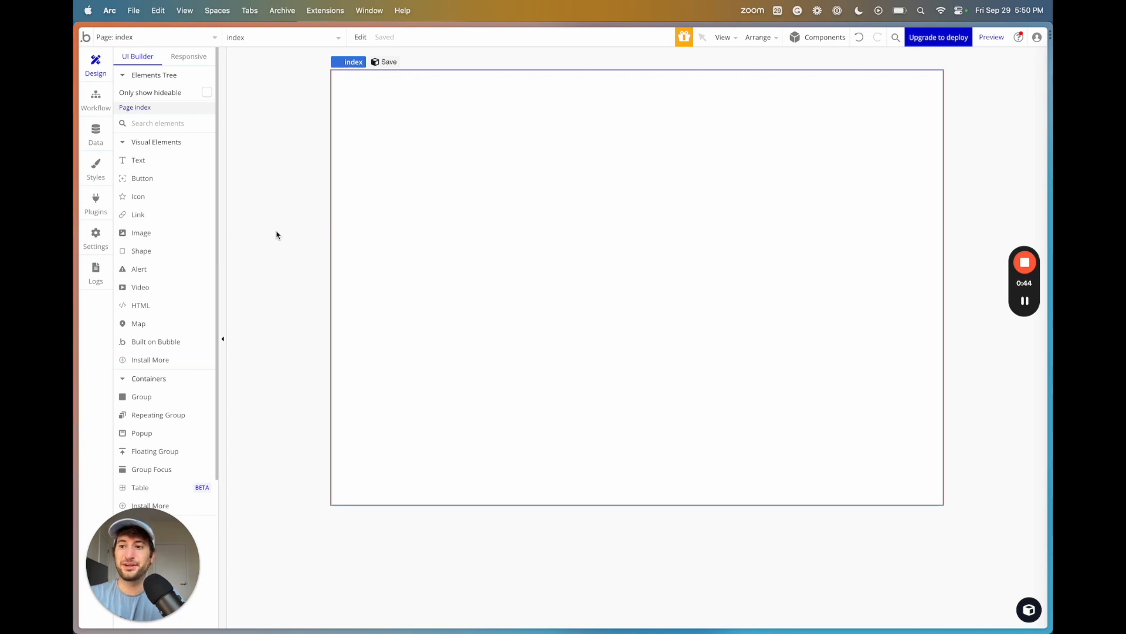
Step: Install the API Connector plugin by Bubble in the app
click(95, 204)
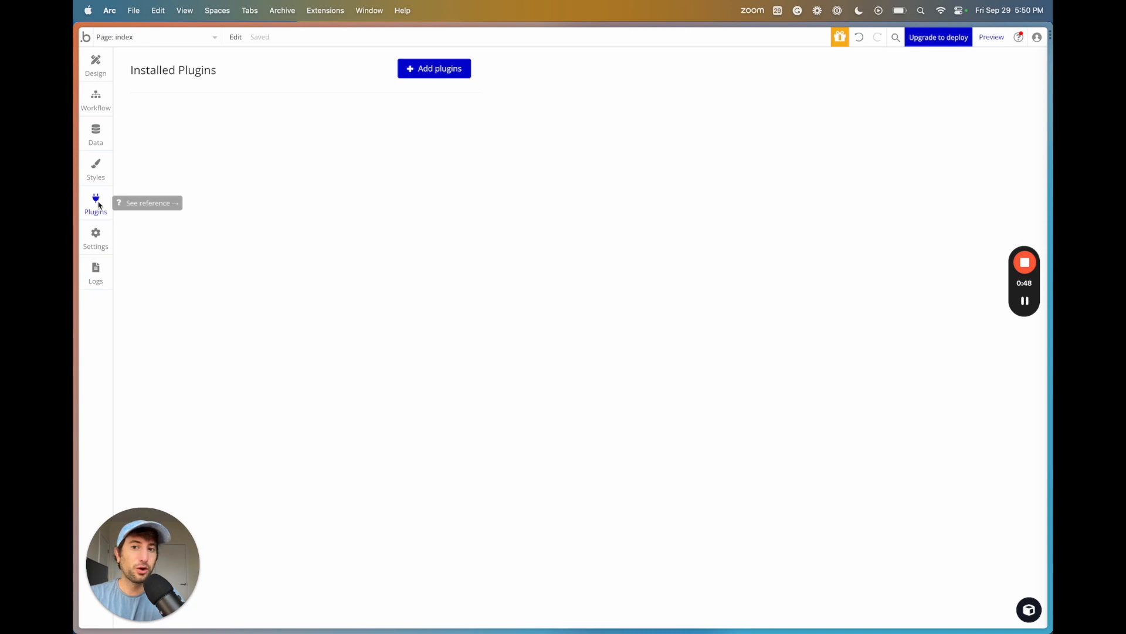
click(417, 71)
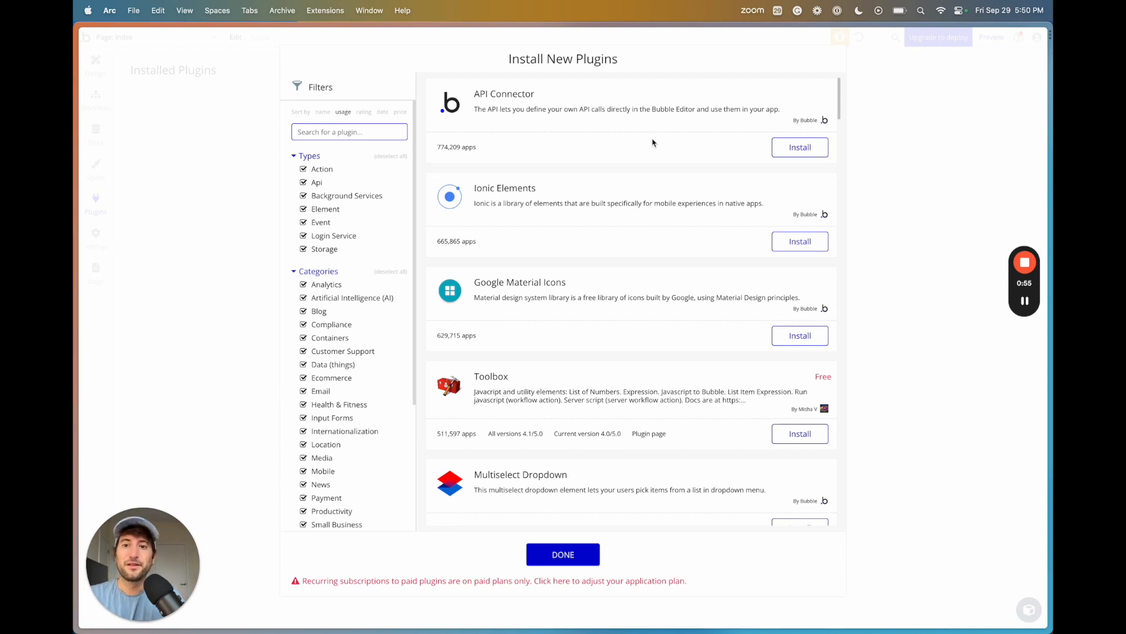
click(793, 152)
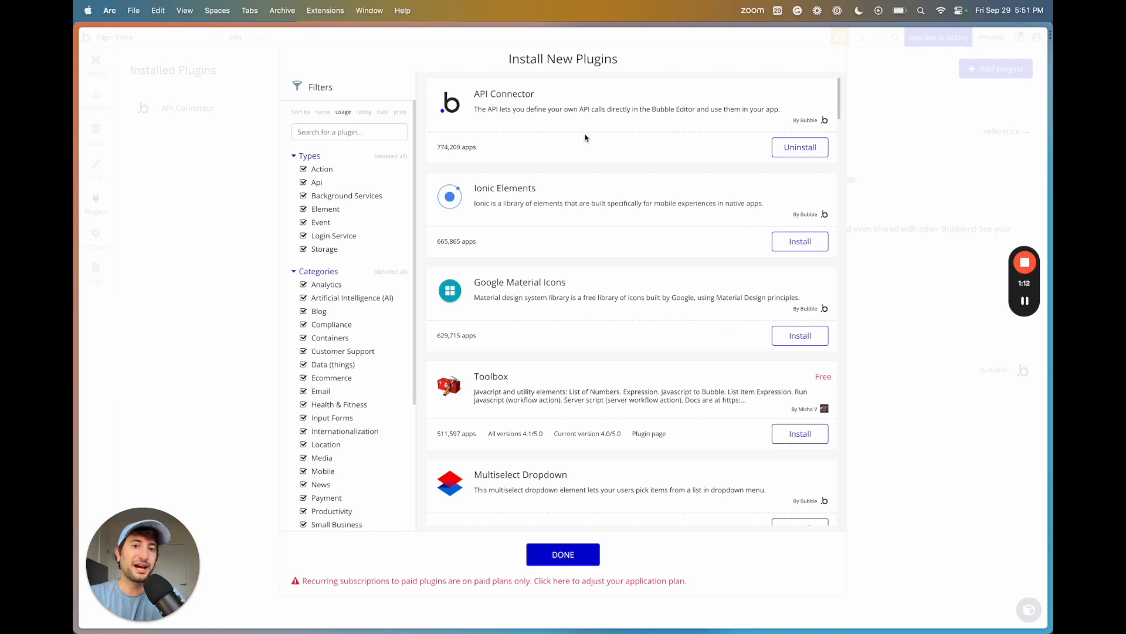
Step: Search the plugin library for "audio recorder"
click(346, 133)
text(au)
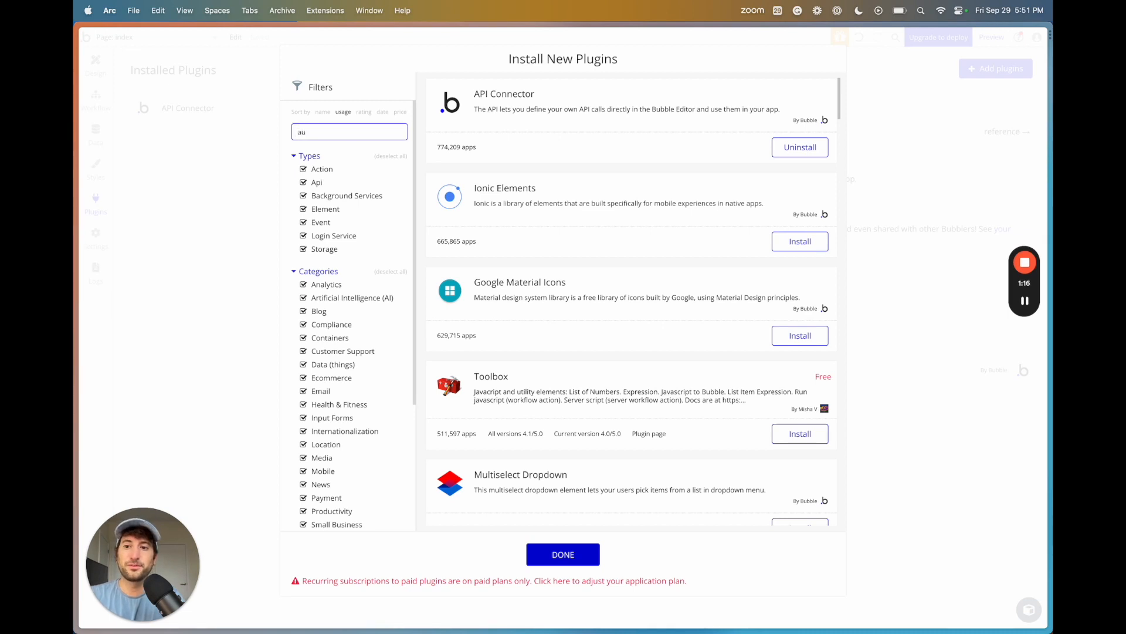
text(dio)
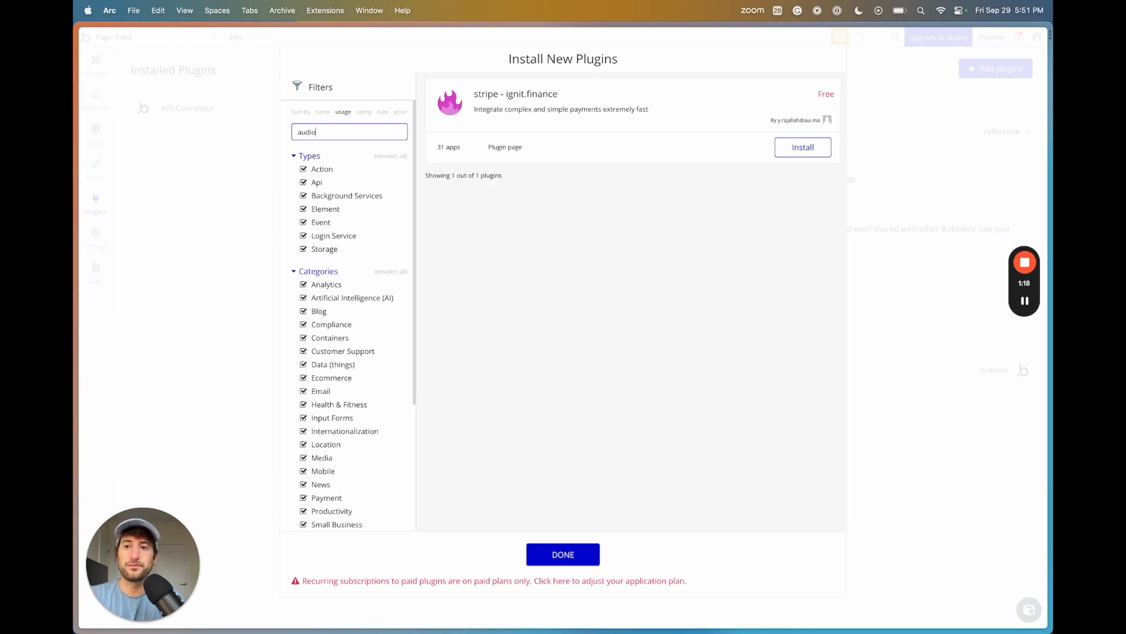
text(recorder)
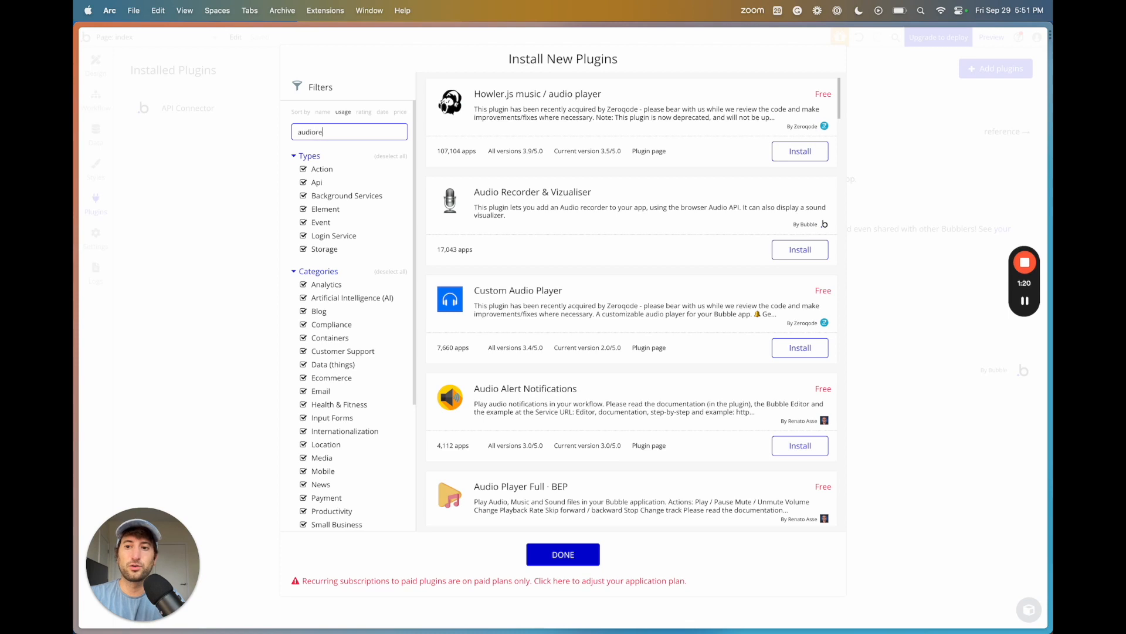
key(BackSpace)
key(BackSpace)
key(BackSpace)
key(BackSpace)
key(BackSpace)
key(BackSpace)
key(BackSpace)
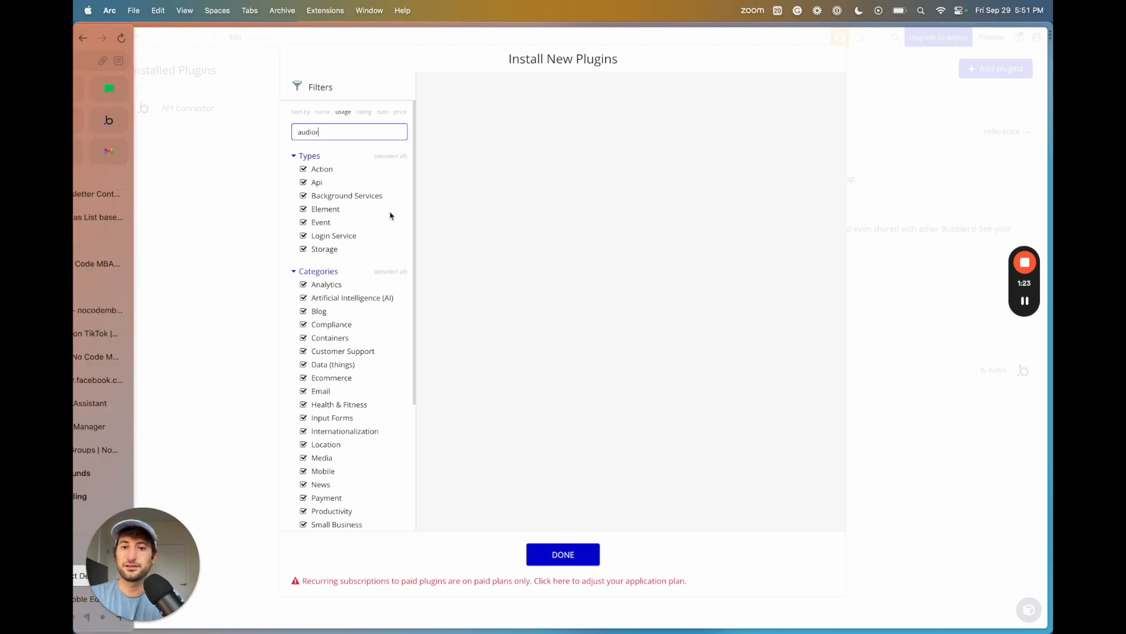
key(BackSpace)
text(recorder)
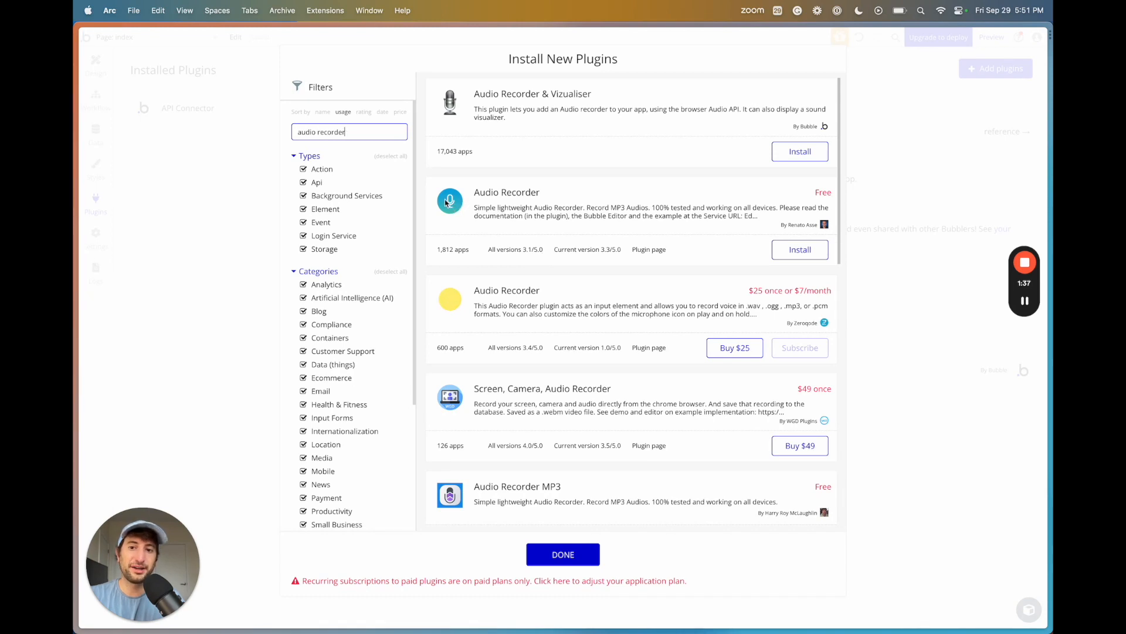
Step: Install the free plugin named Audio Recorder and finish adding plugins
click(800, 249)
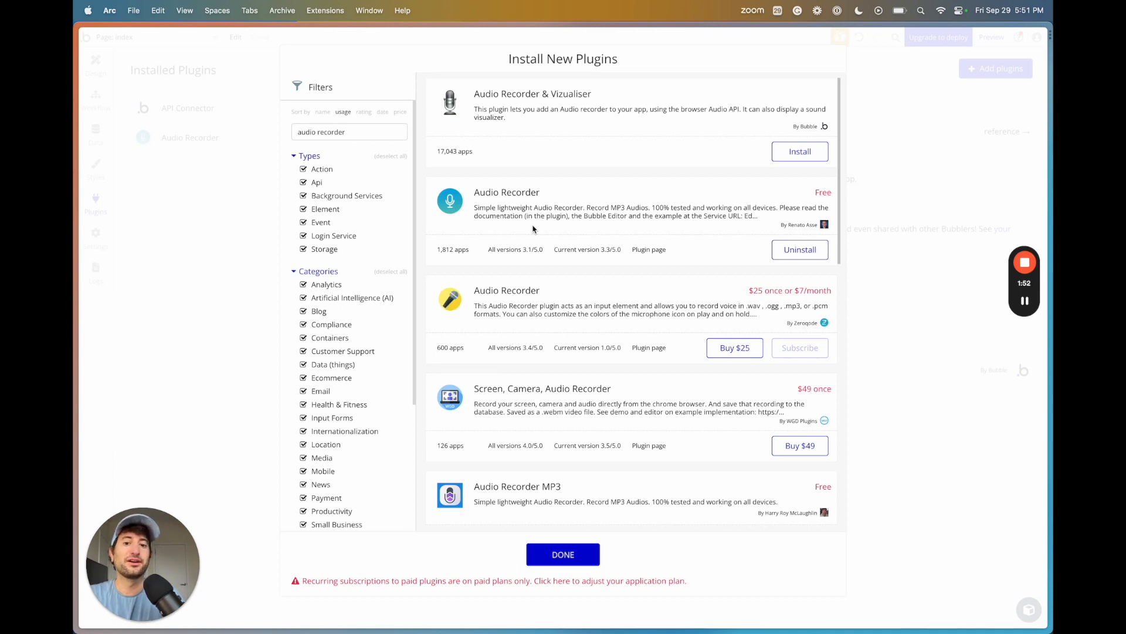
scroll(535, 509, down, 2)
click(569, 546)
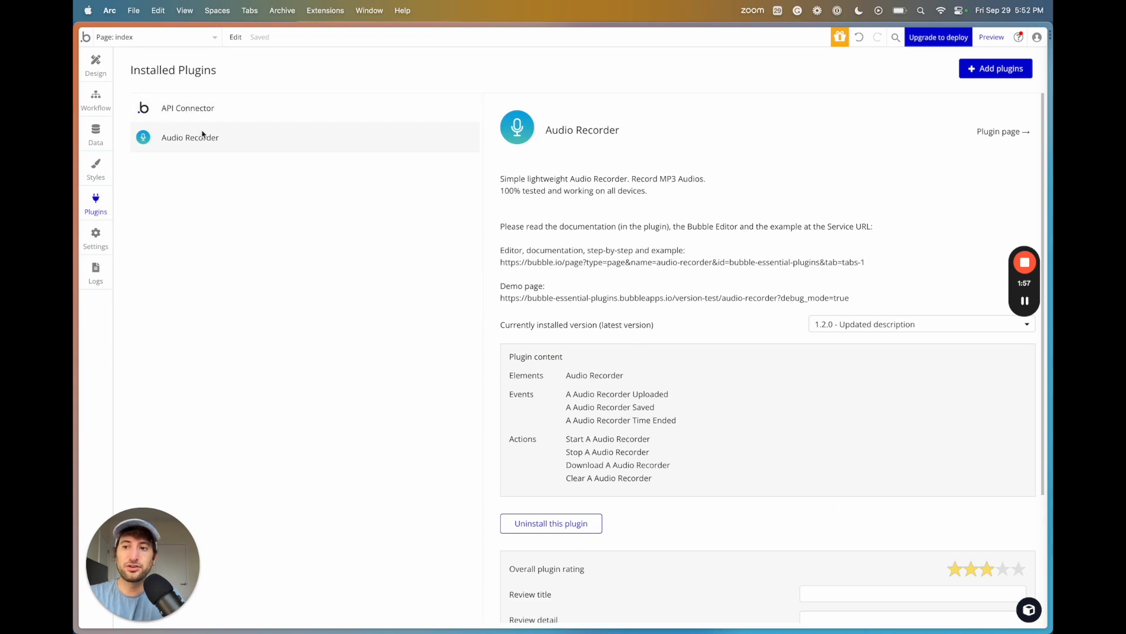
Step: Add an API named "Open AI" in the API Connector with authentication set to Private key in header
click(185, 109)
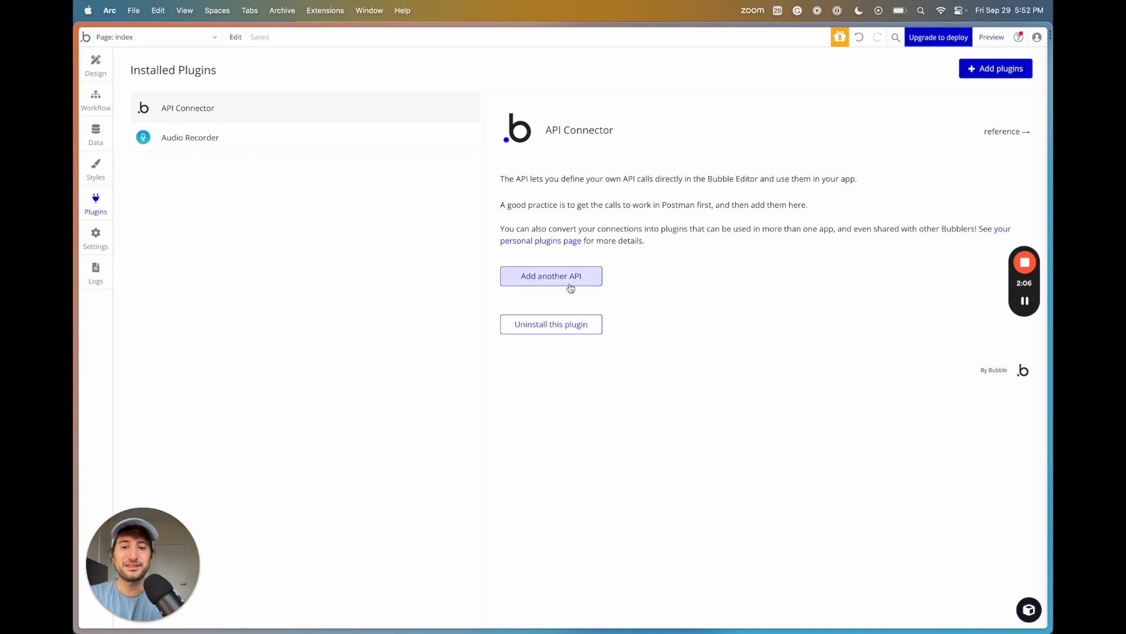
click(545, 276)
triple_click(622, 280)
text(Open AI)
scroll(763, 328, down, 2)
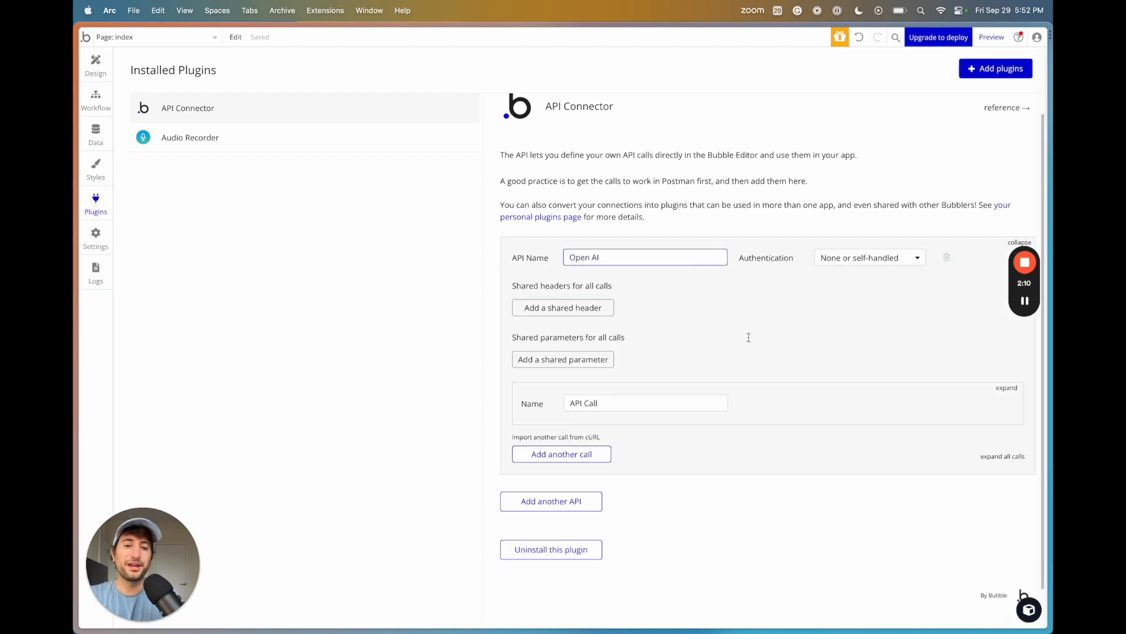
click(853, 222)
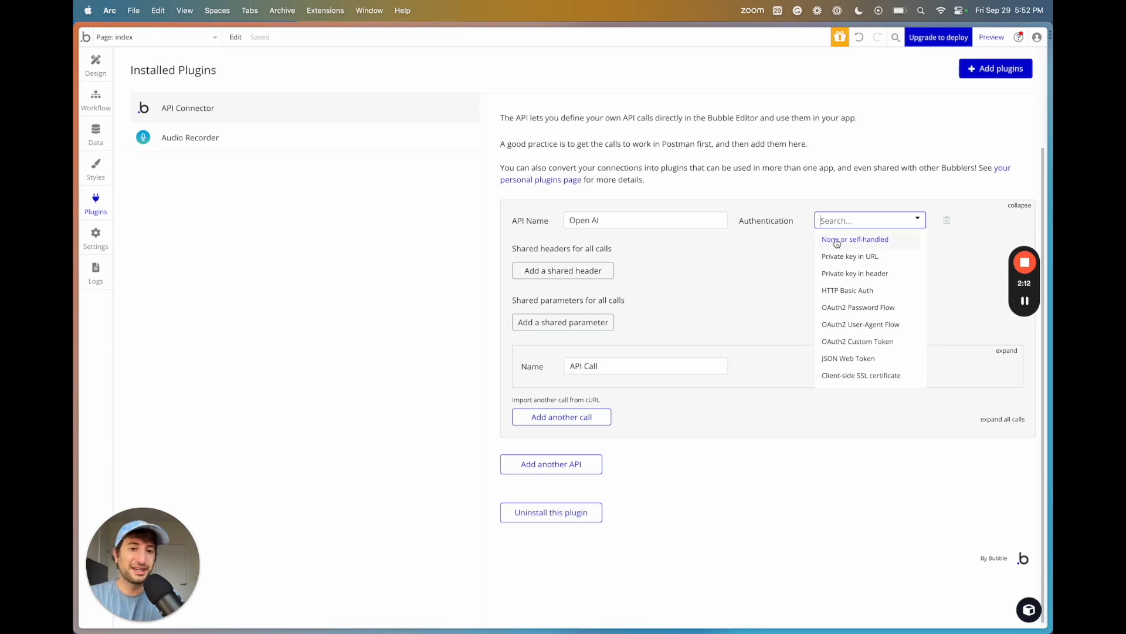
click(856, 273)
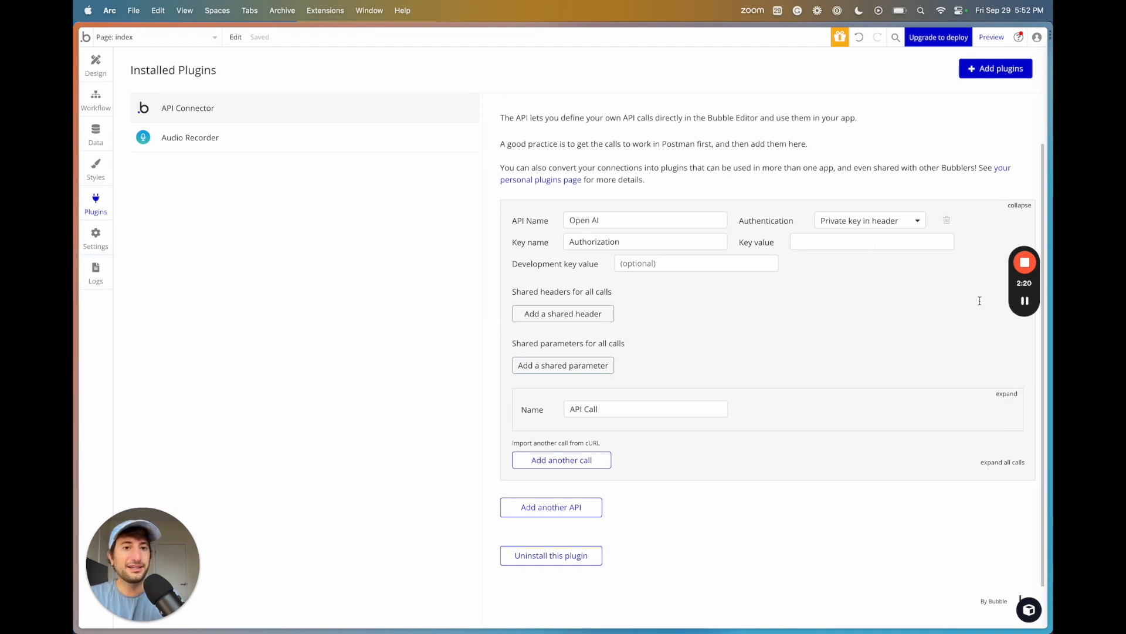
Step: Switch to the OpenAI API reference and examine the Create transcription endpoint's example request and its content-type header
mouse_move(1011, 298)
key(ctrl+Tab)
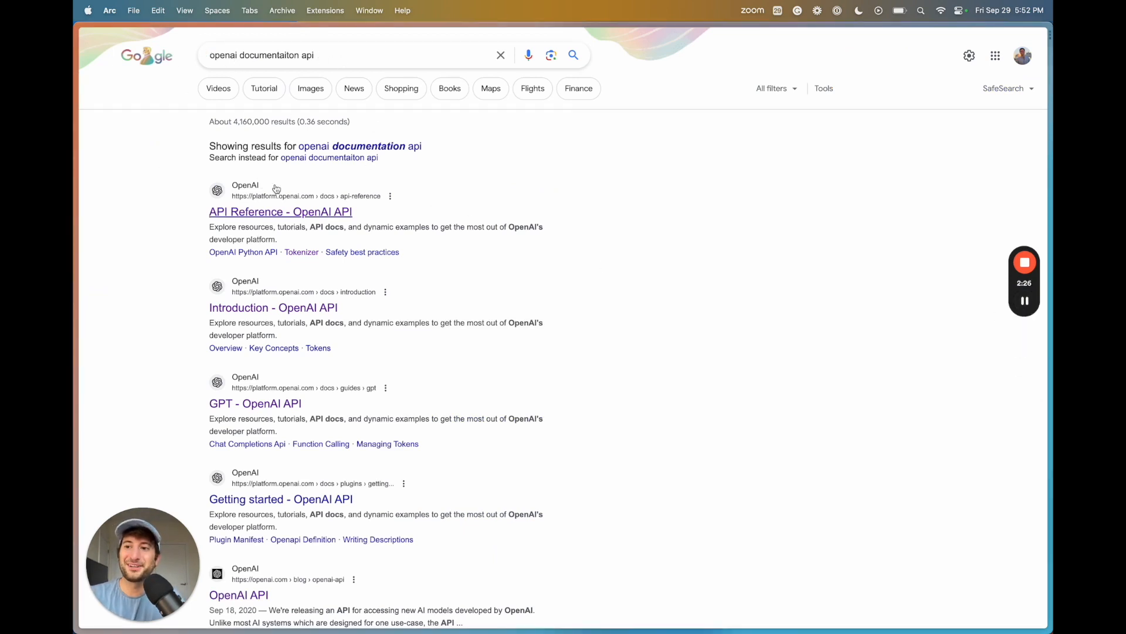
click(260, 212)
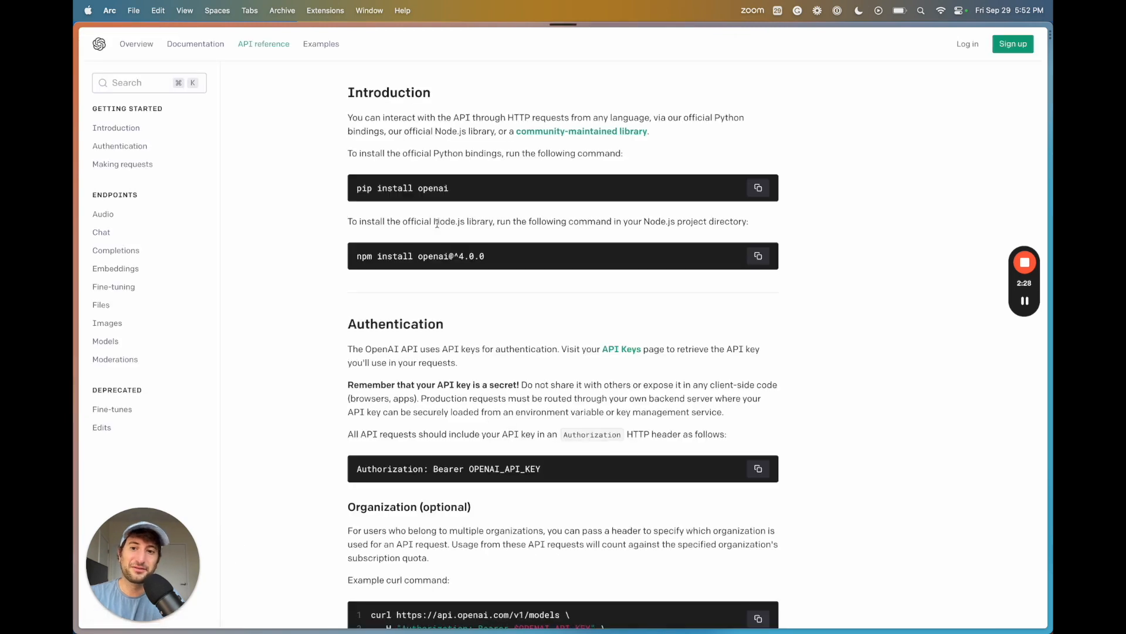
click(146, 219)
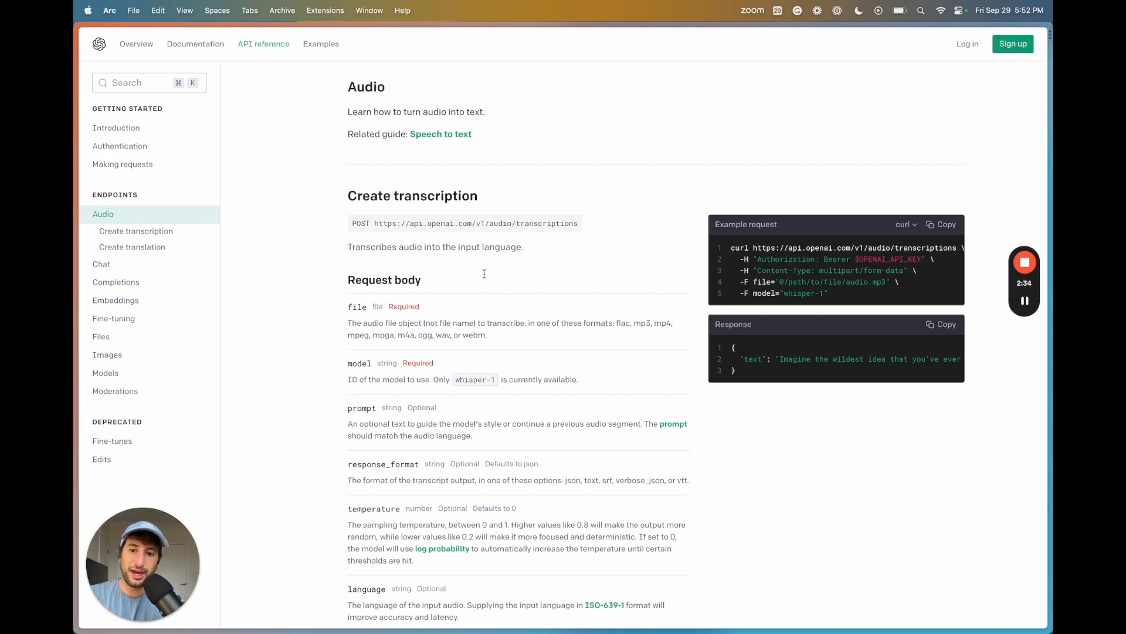
scroll(1021, 299, down, 3)
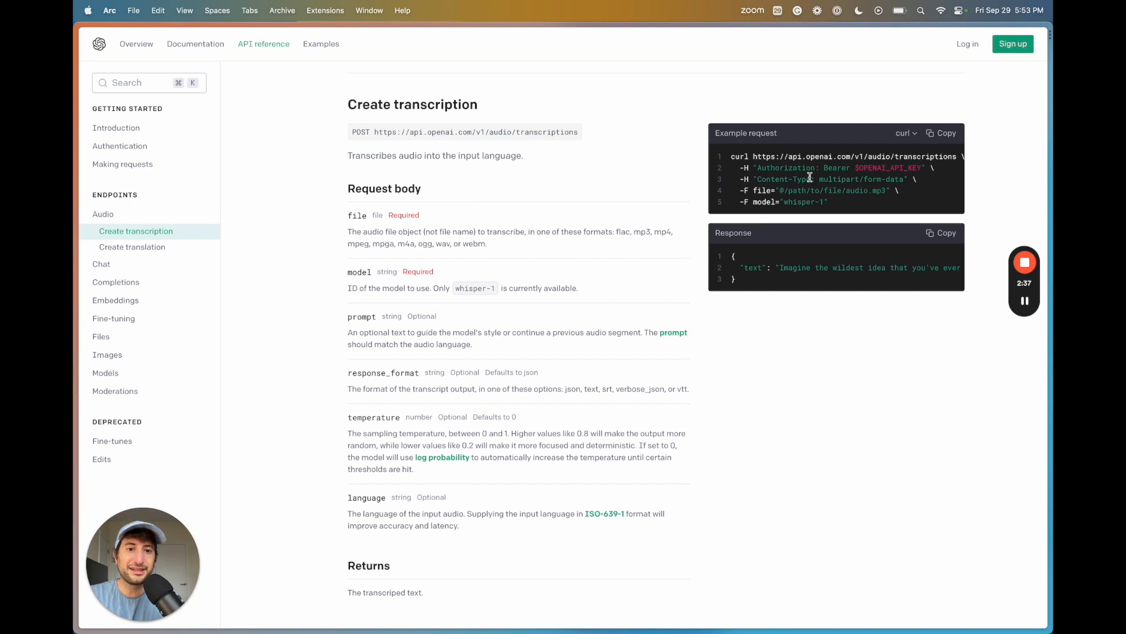
drag(758, 176, 899, 178)
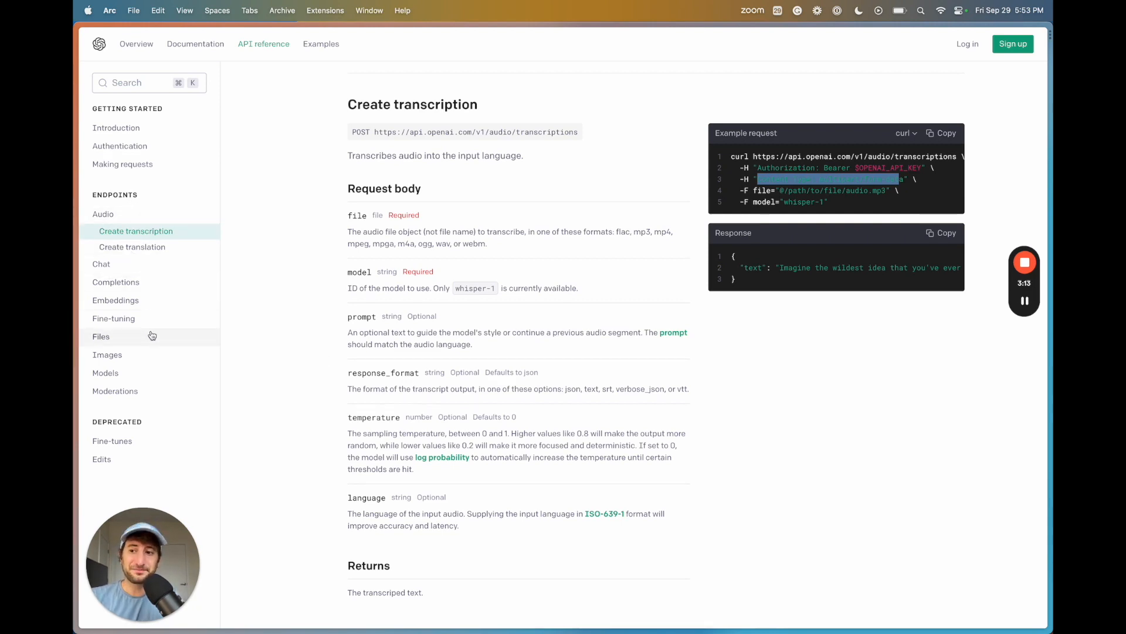
Step: Examine the Authorization header format in the reference's Authentication section, and return to the Bubble plugin settings
click(188, 273)
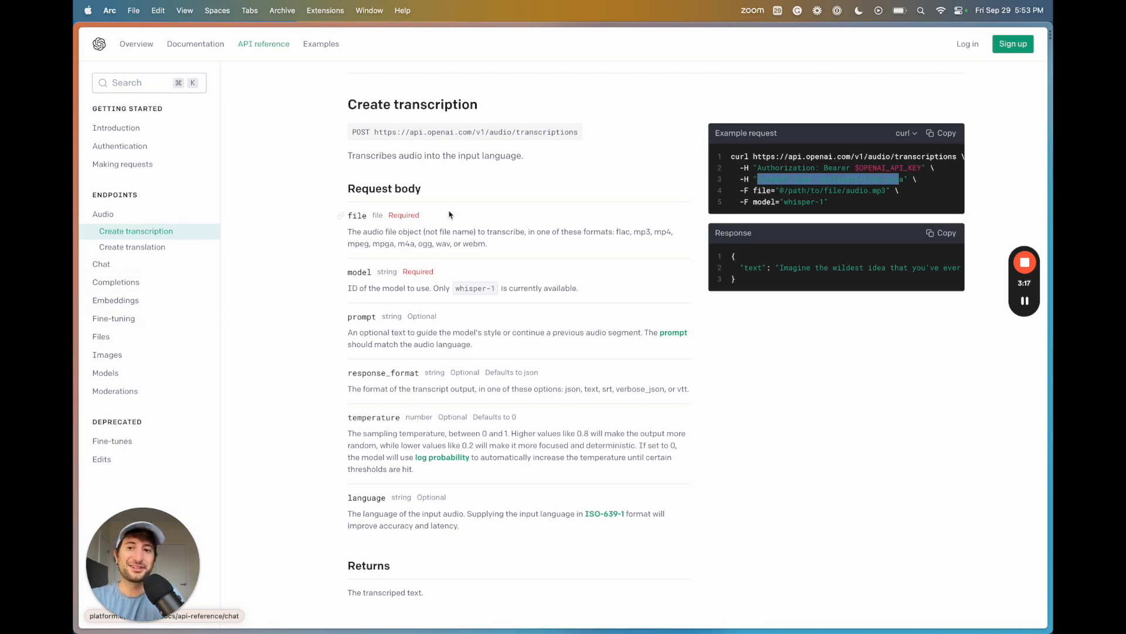
scroll(474, 199, down, 10)
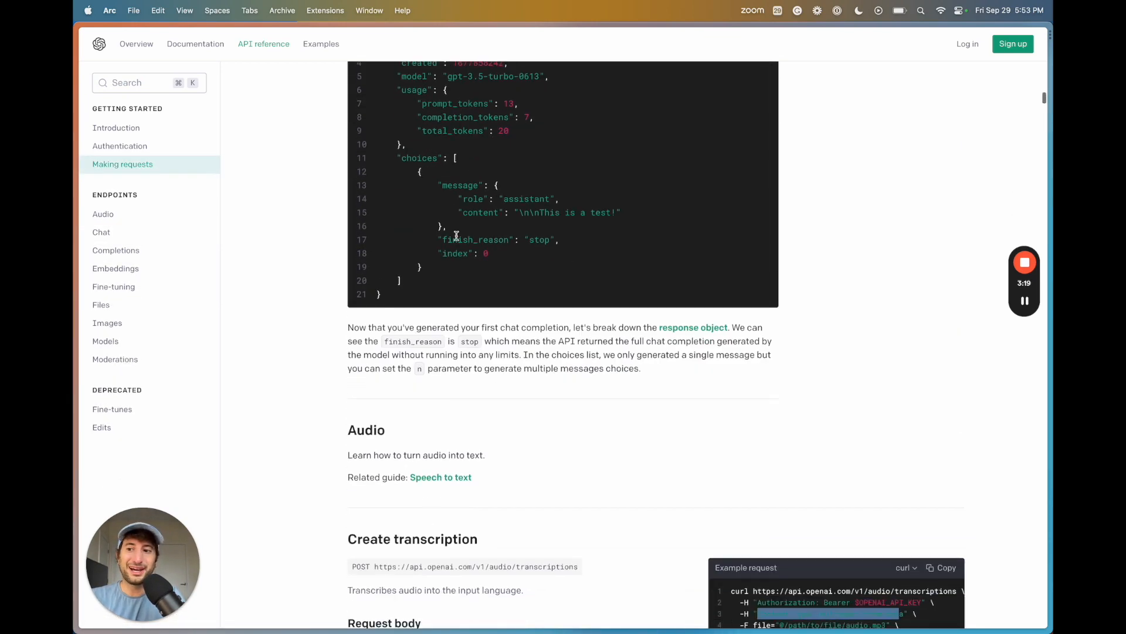
click(166, 149)
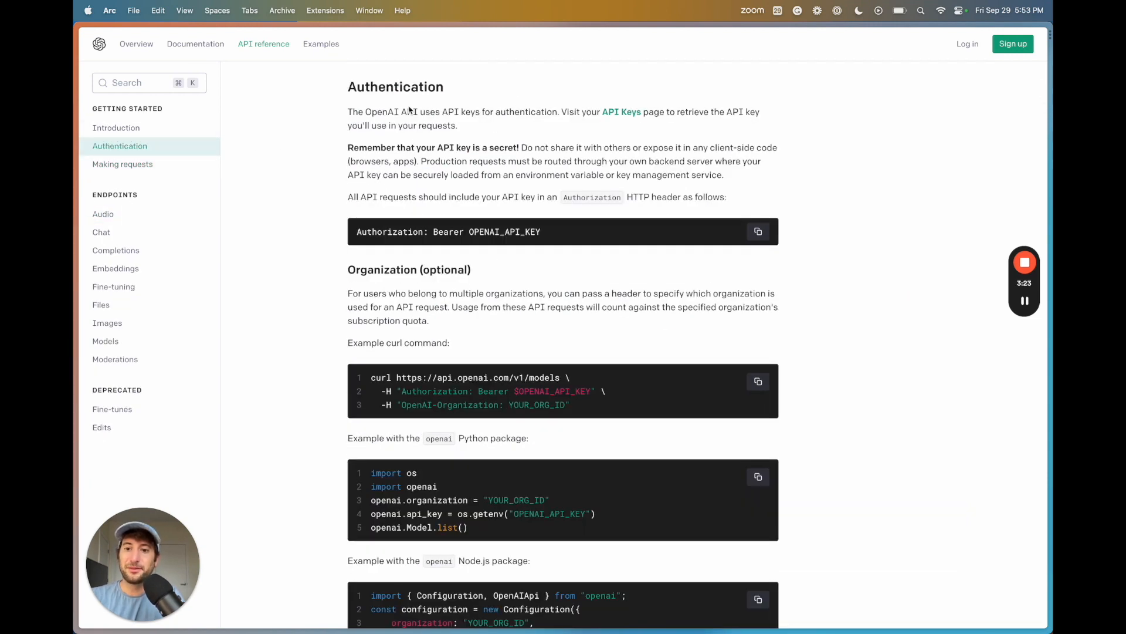
drag(361, 110, 461, 209)
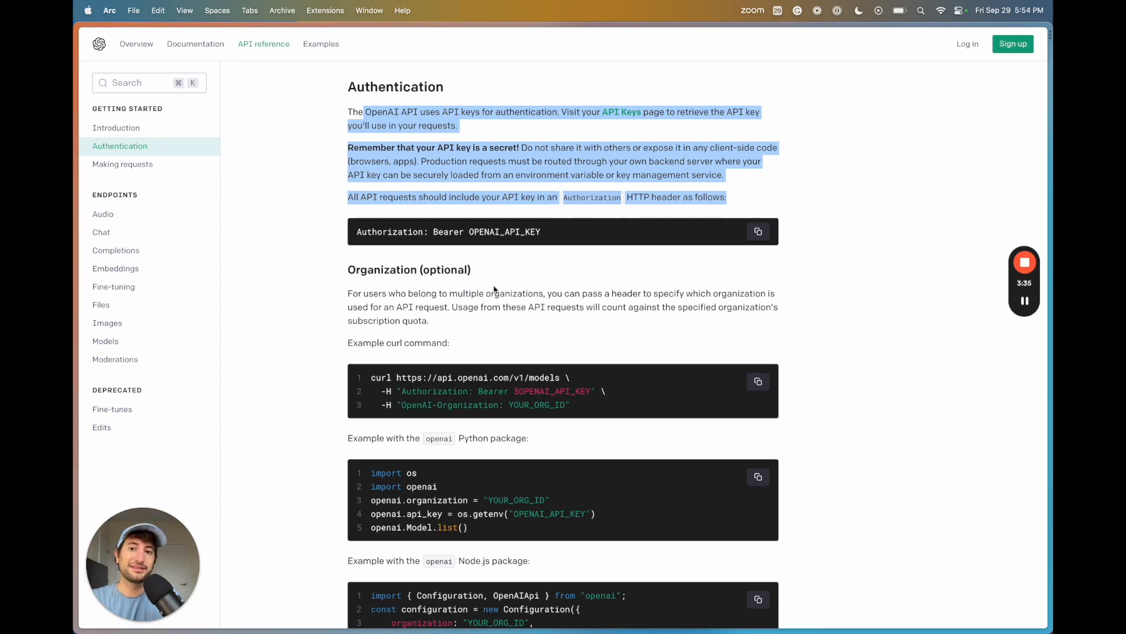
click(440, 223)
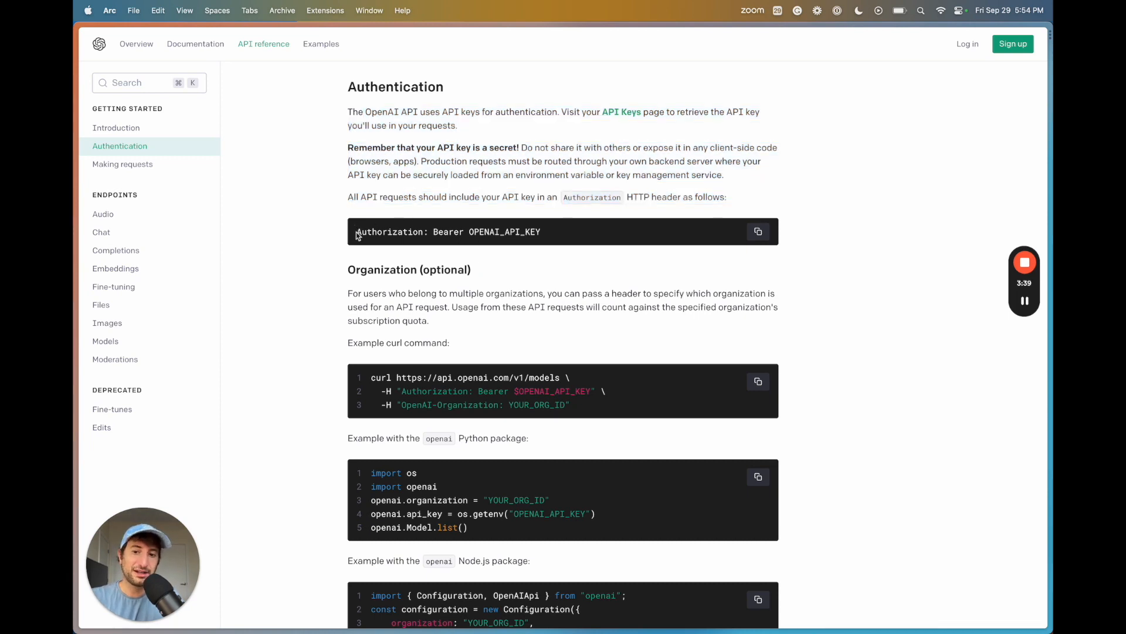
scroll(402, 240, down, 4)
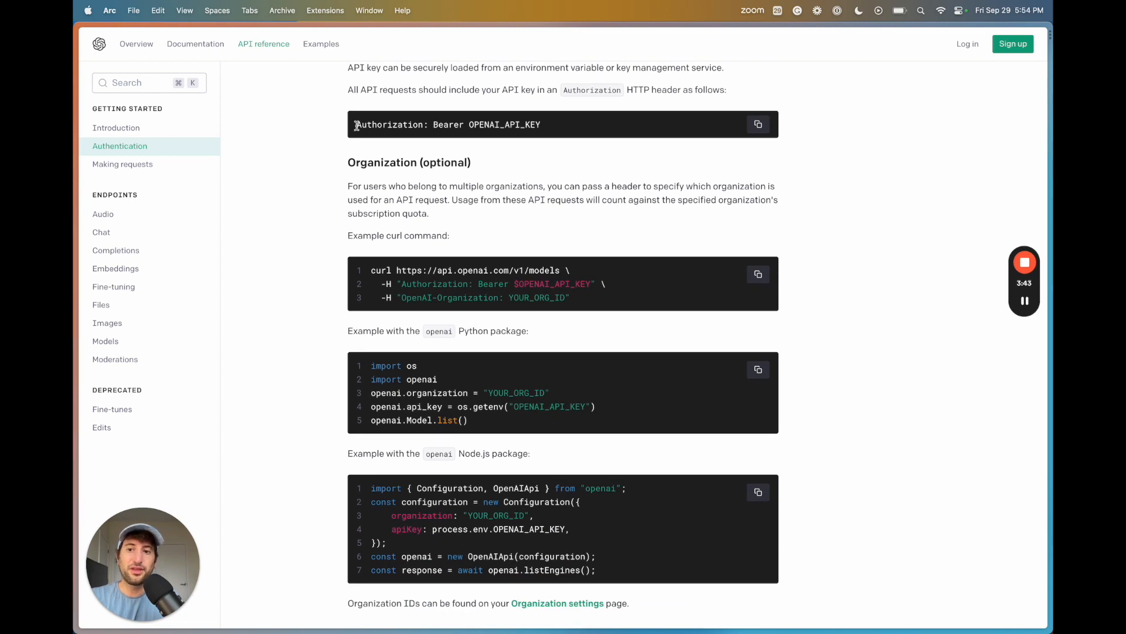
drag(356, 125, 424, 125)
double_click(440, 125)
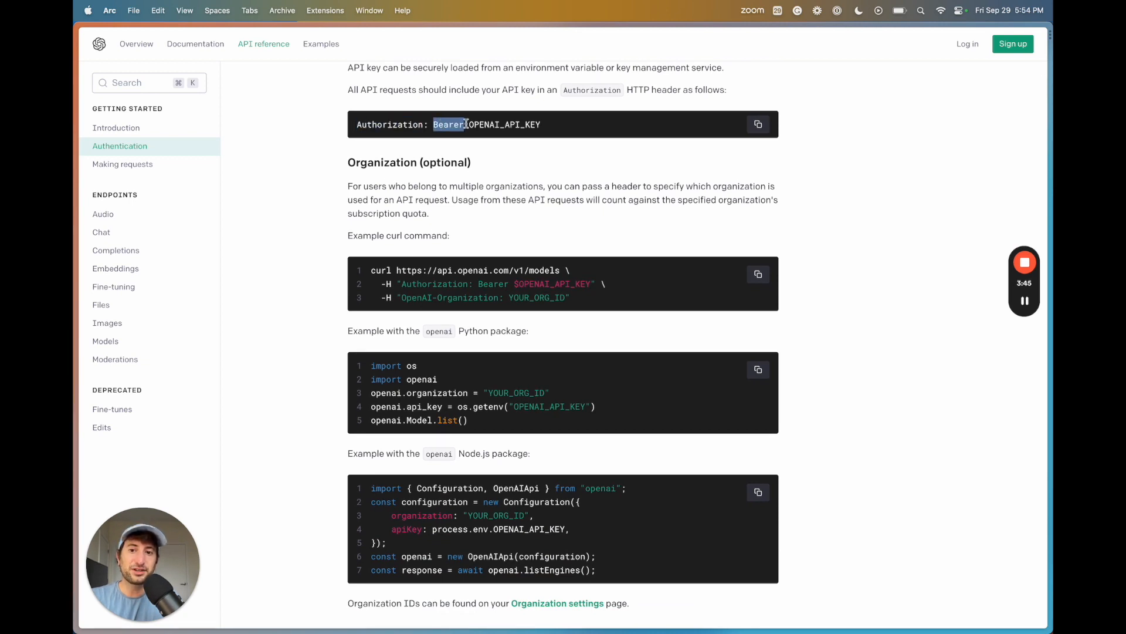
drag(468, 124, 540, 124)
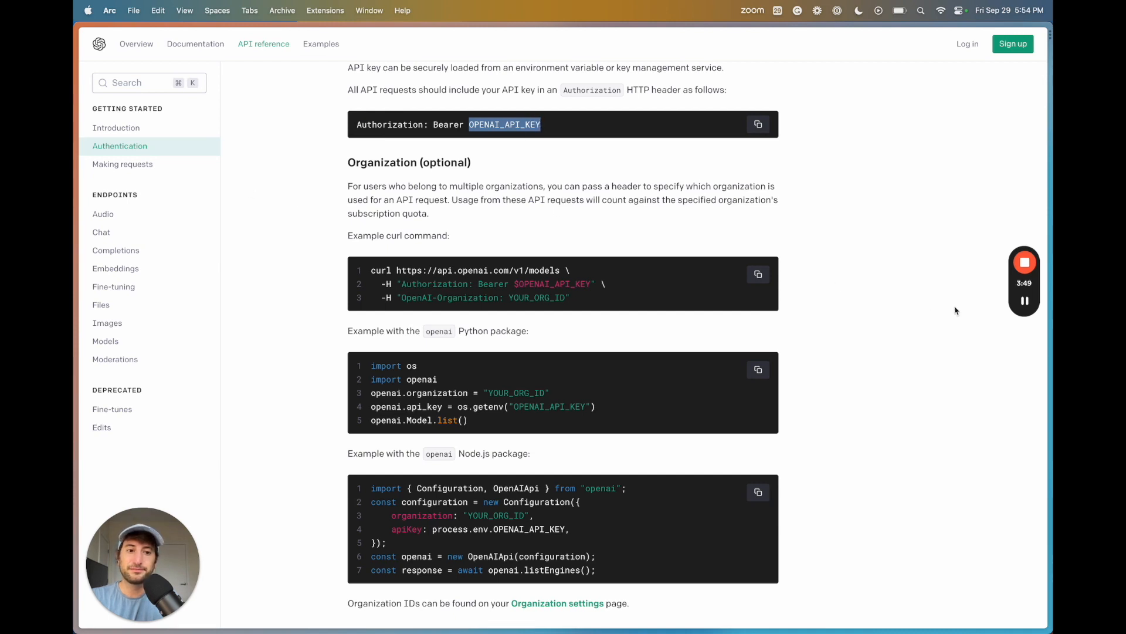
key(ctrl+Tab)
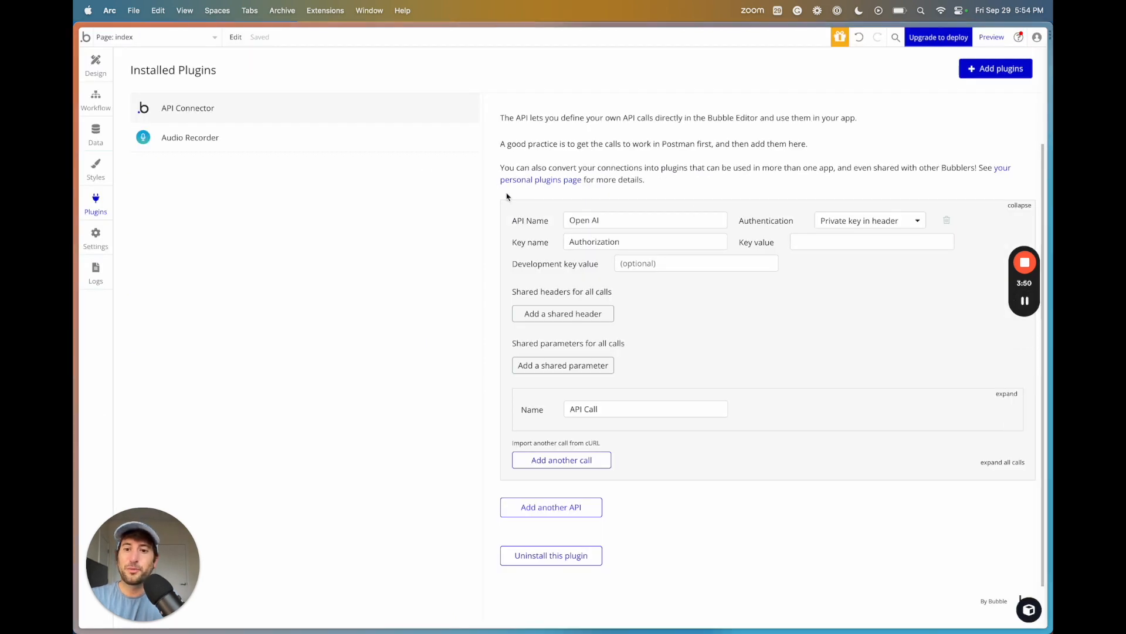
click(631, 241)
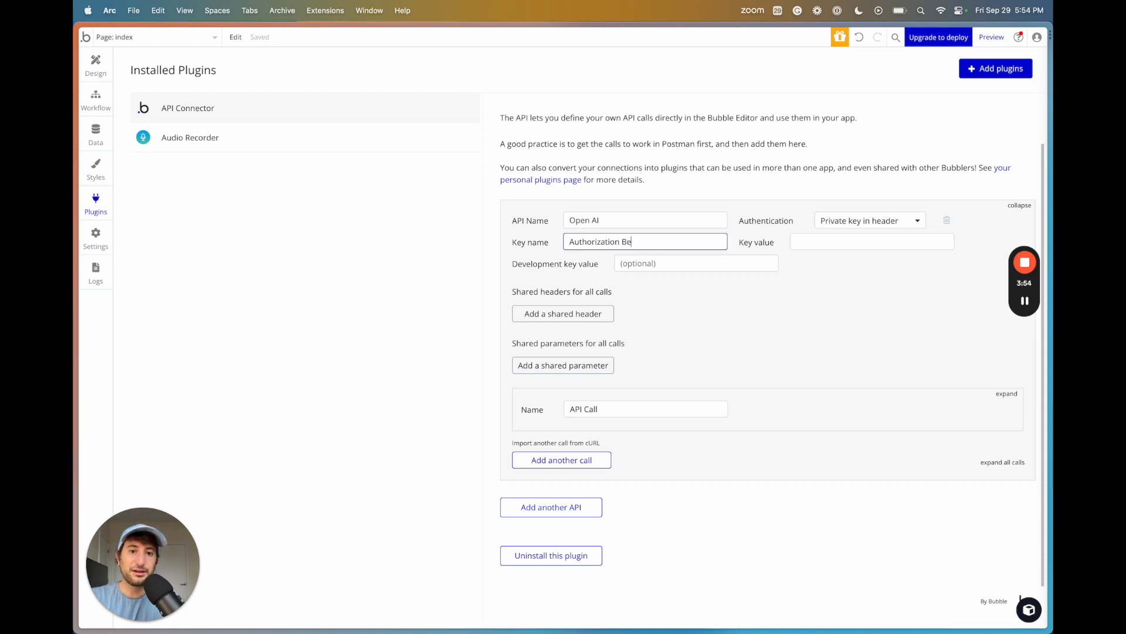
text(Bearer)
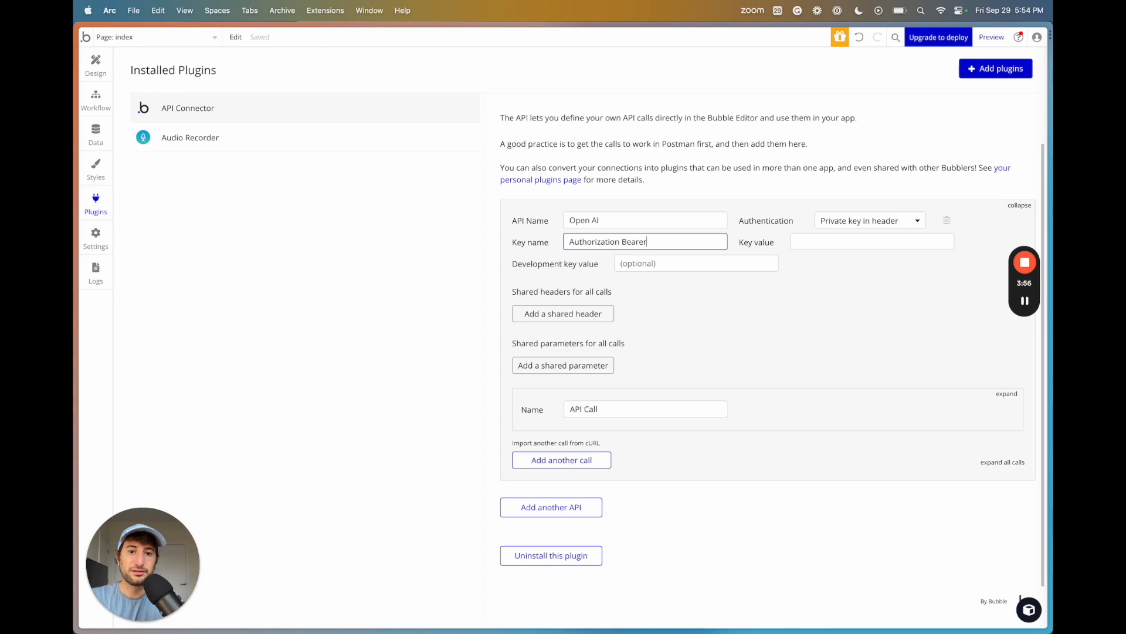
double_click(632, 242)
key(BackSpace)
key(BackSpace)
Step: Enter the prefix "Bearer " in both the key value and the development key value of the Open AI API
click(931, 243)
text(Bearer)
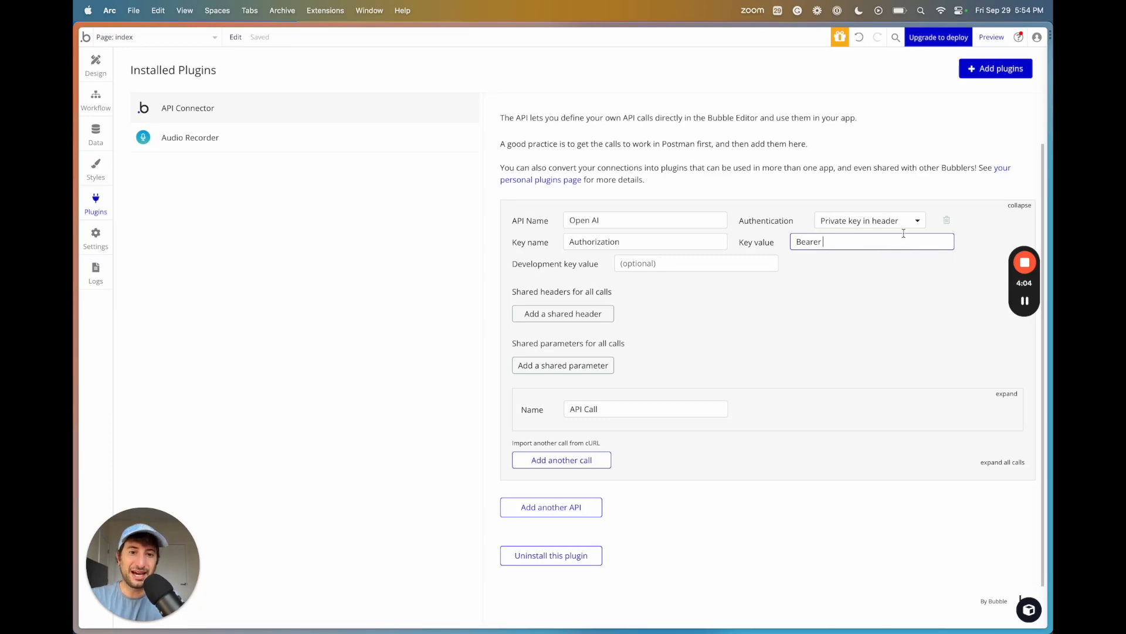
key(Tab)
text(Bearer)
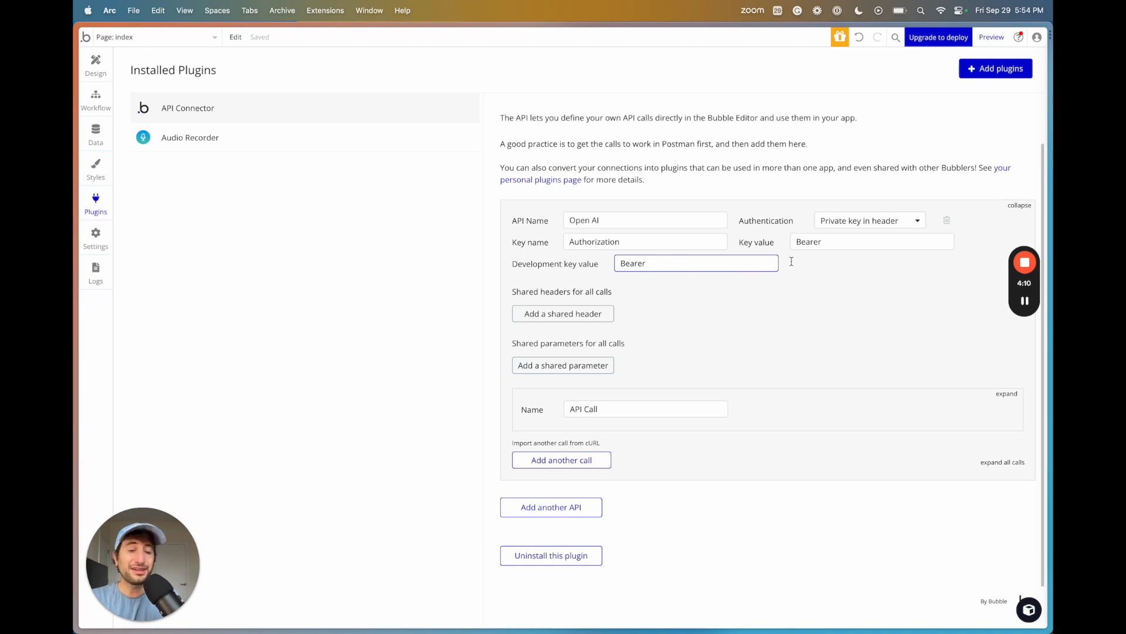
Step: Switch to the OpenAI platform in Safari and view the account's API keys
mouse_move(1028, 311)
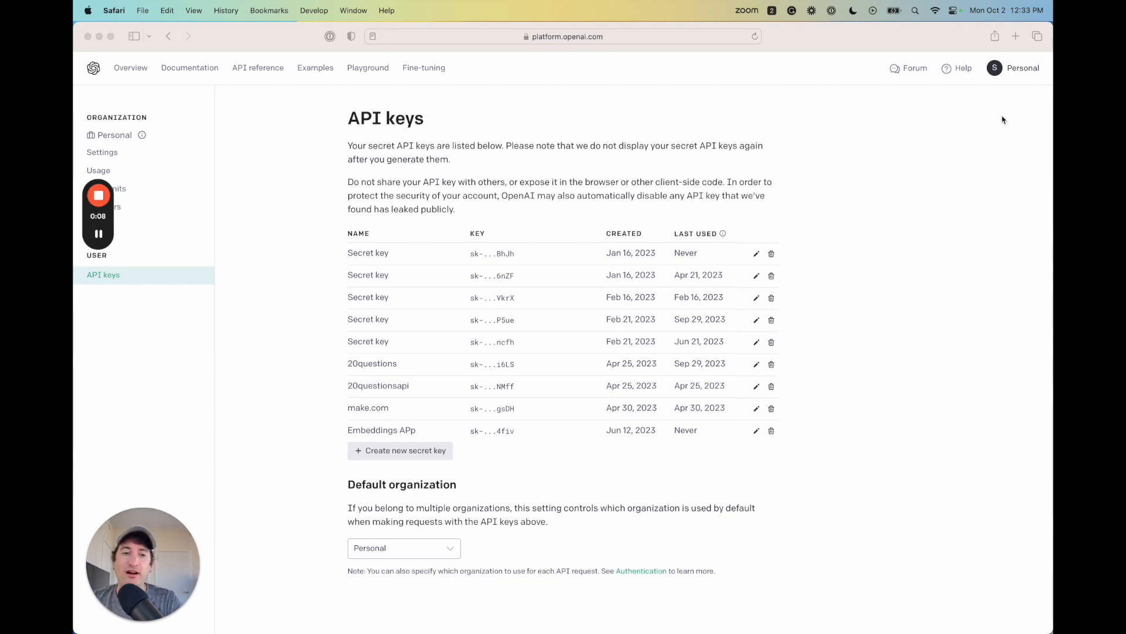
click(1002, 69)
click(1003, 70)
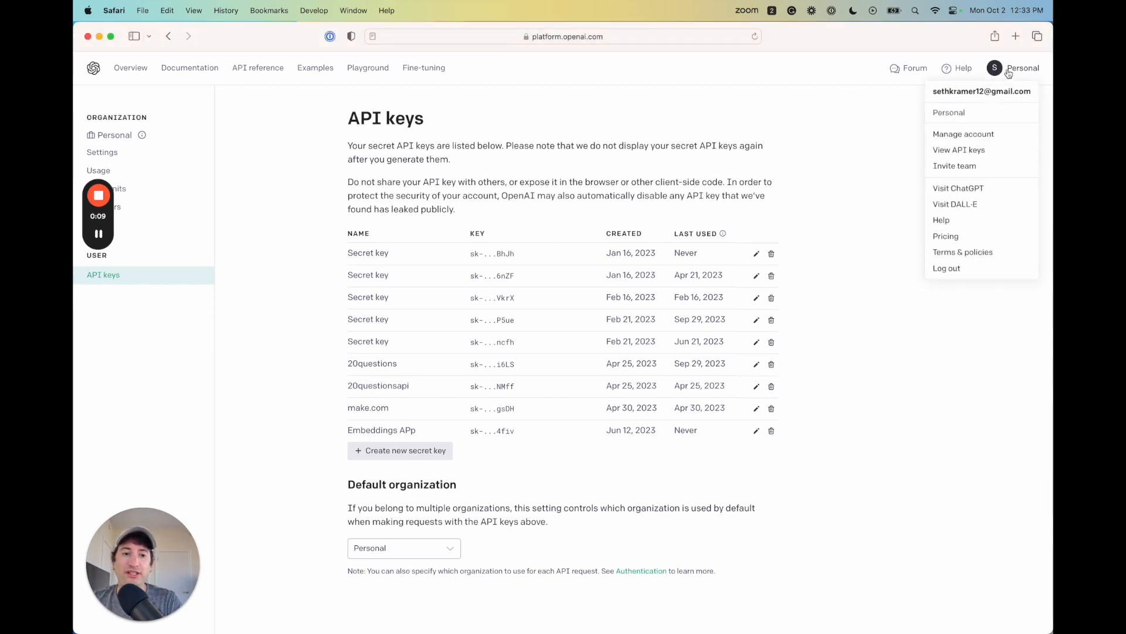
click(974, 152)
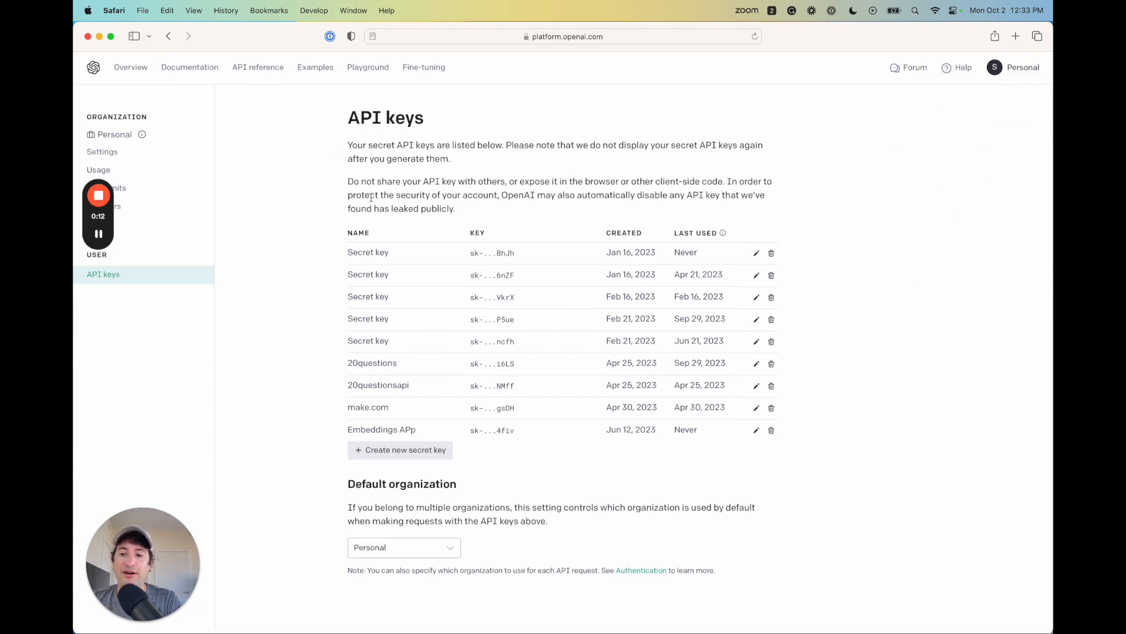
Step: Create a new OpenAI secret key named "Voice To Text Demo" and copy the generated API key
click(371, 453)
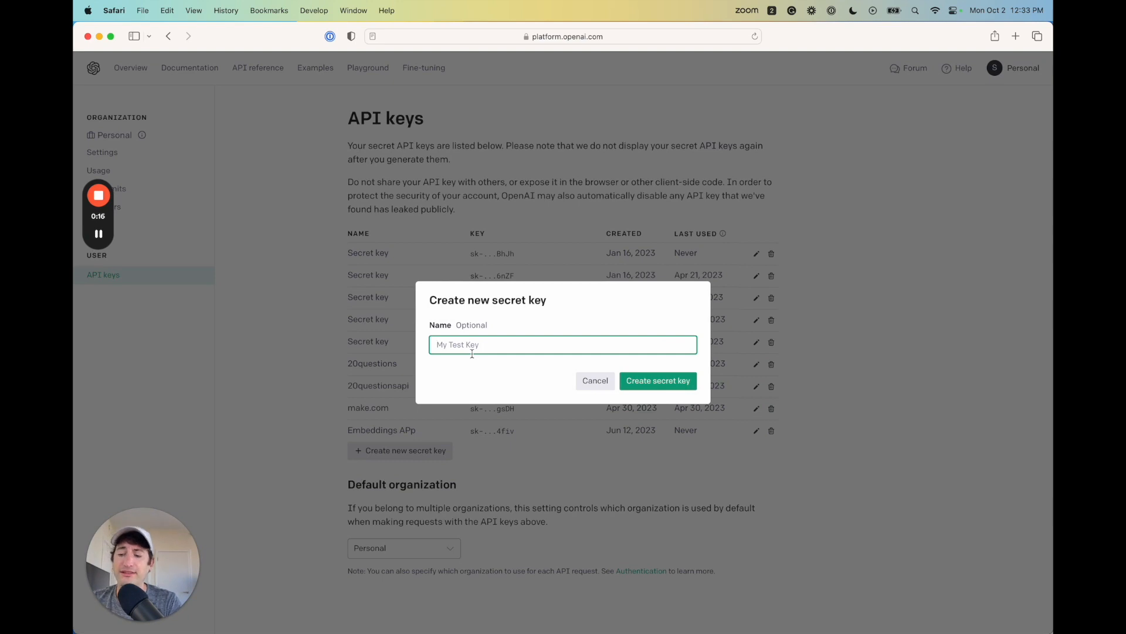
text(Voice To Text Demo)
click(678, 382)
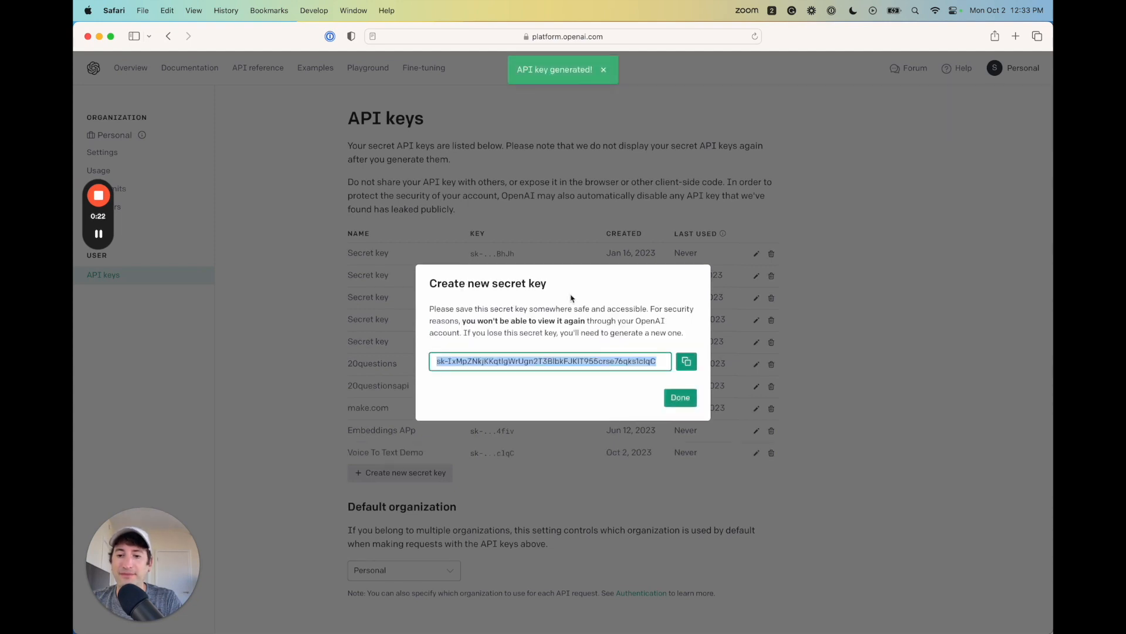
click(685, 363)
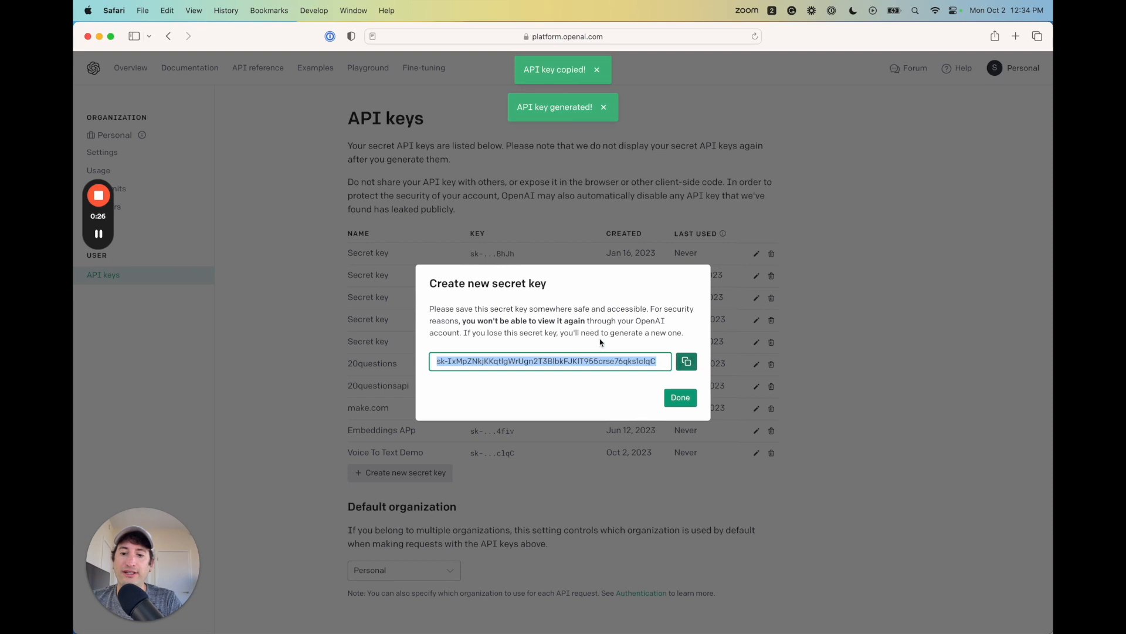
drag(593, 361, 389, 361)
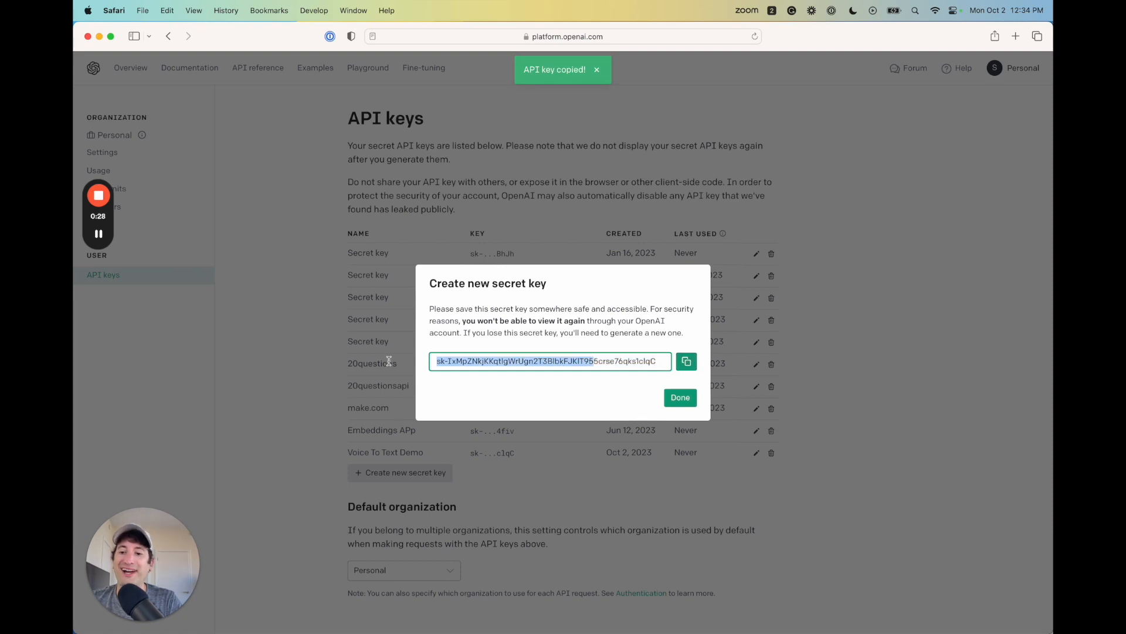
click(510, 360)
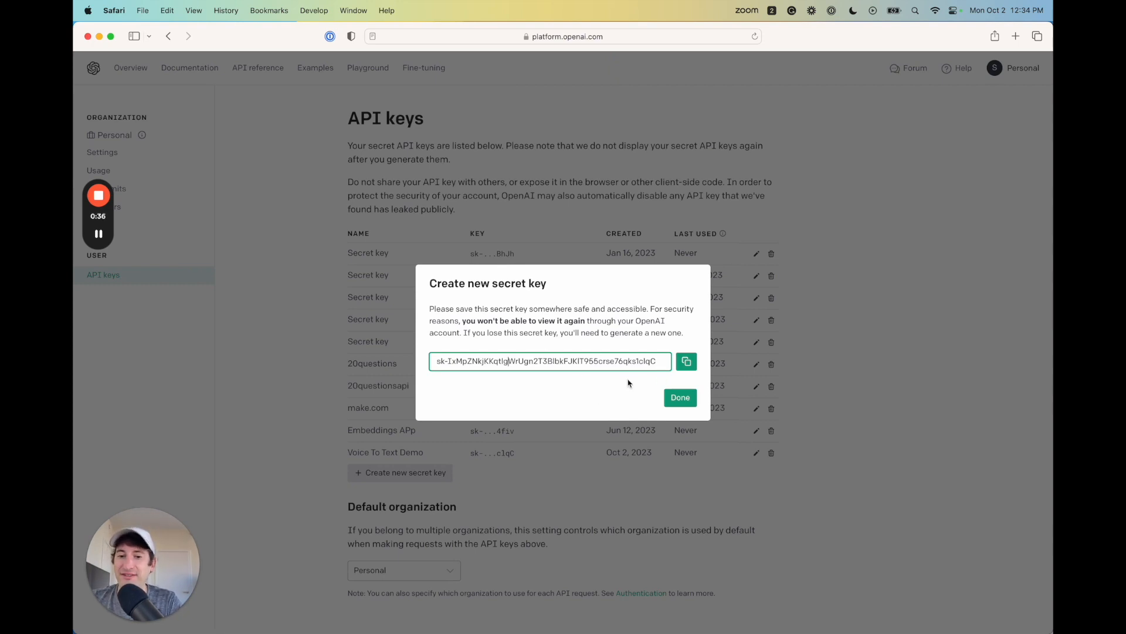
click(686, 361)
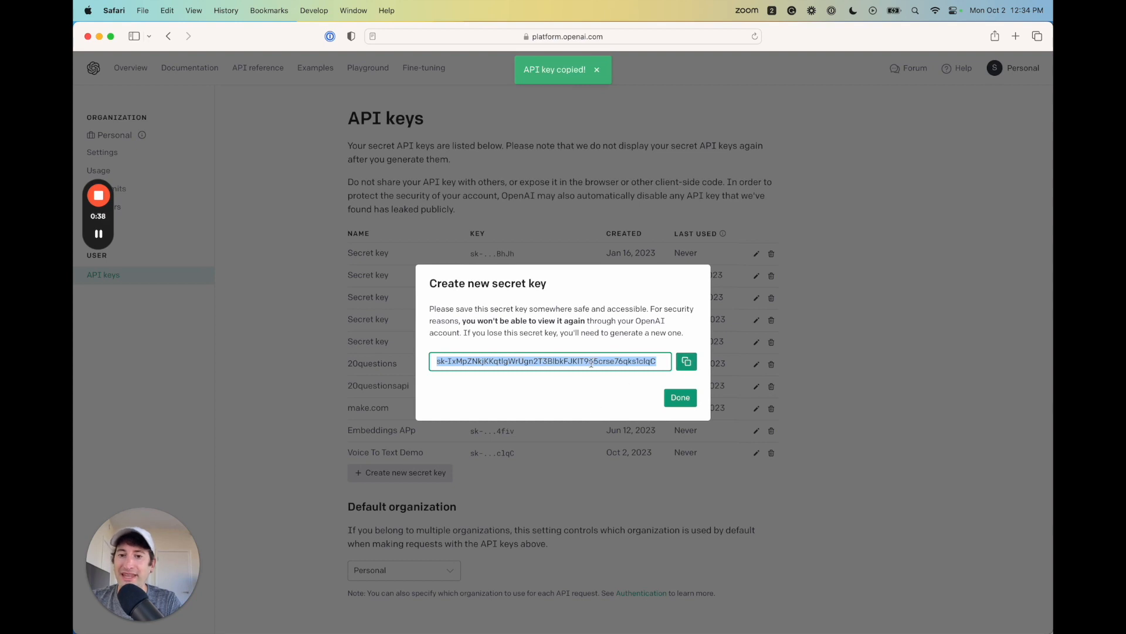
Step: Switch back to Bubble and append the copied API key after "Bearer " in the Open AI key value and development key value
key(super+Tab)
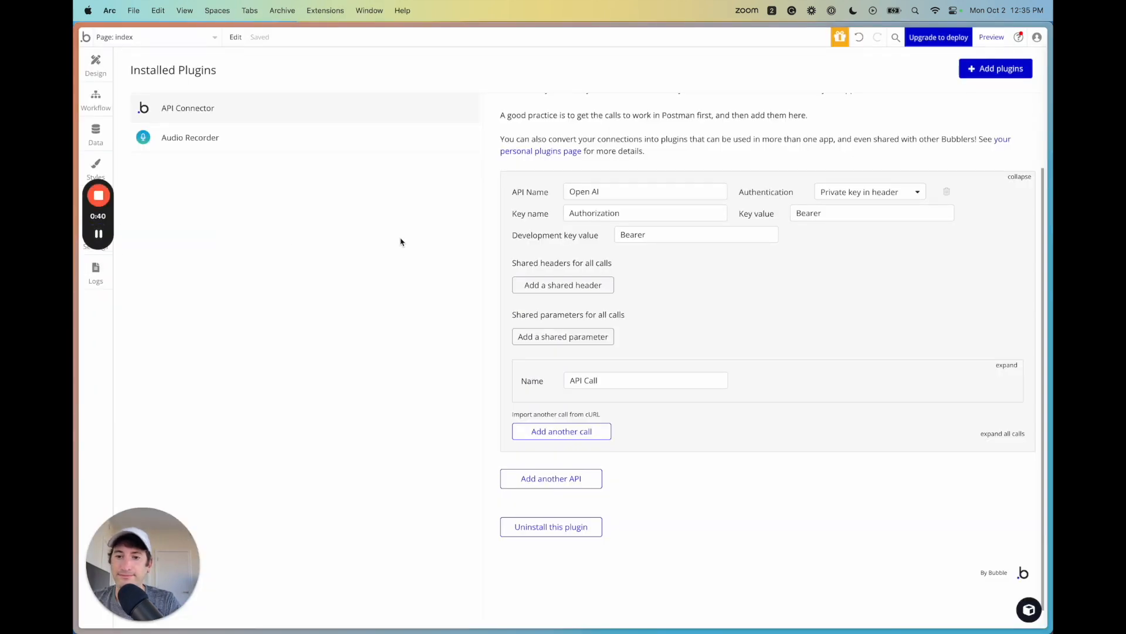
click(838, 212)
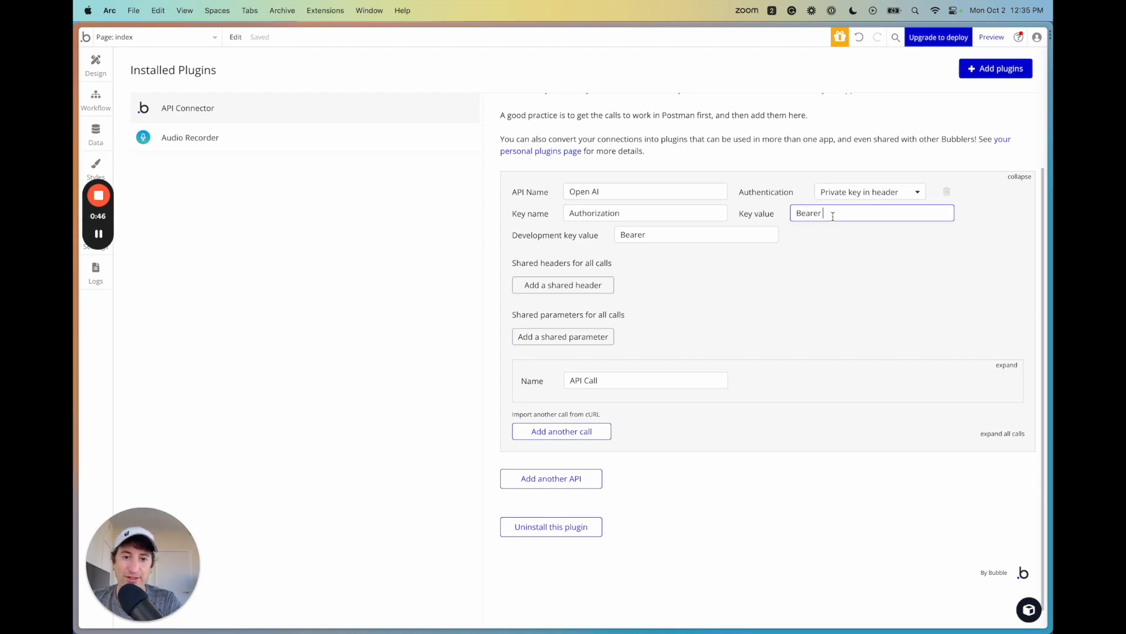
key(super+v)
click(814, 234)
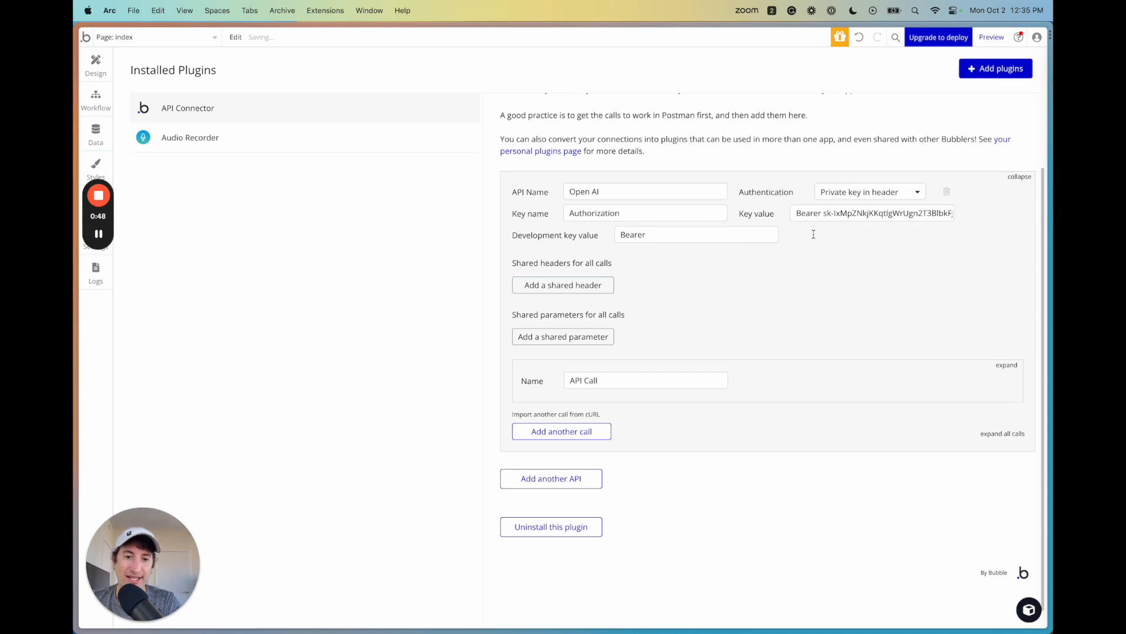
click(711, 235)
key(super+v)
key(super+a)
click(648, 234)
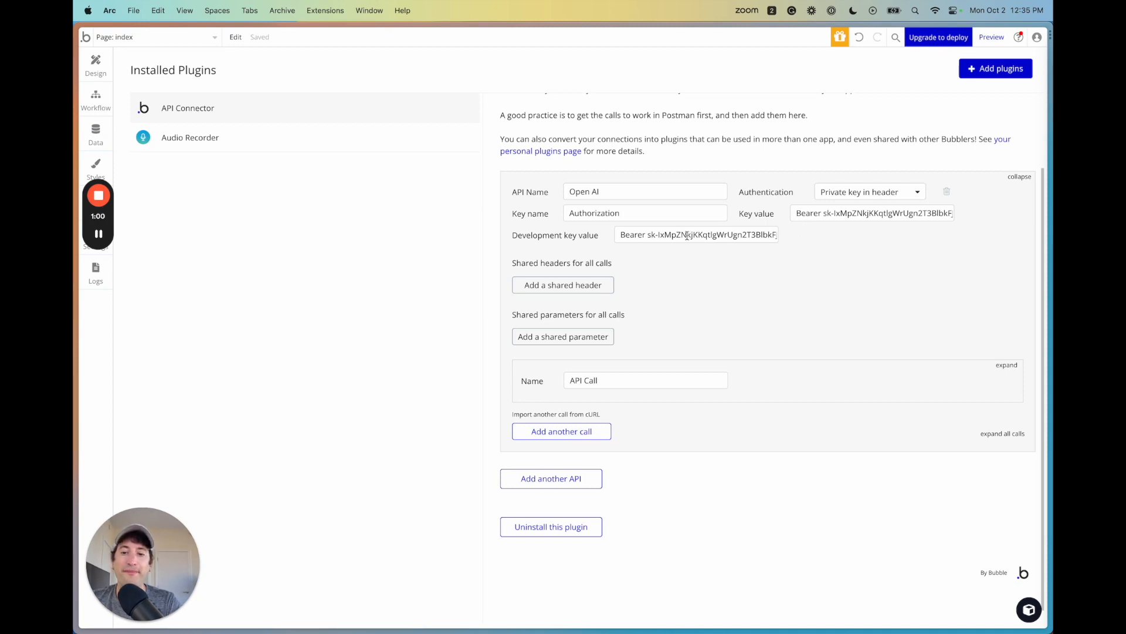
drag(526, 237, 601, 236)
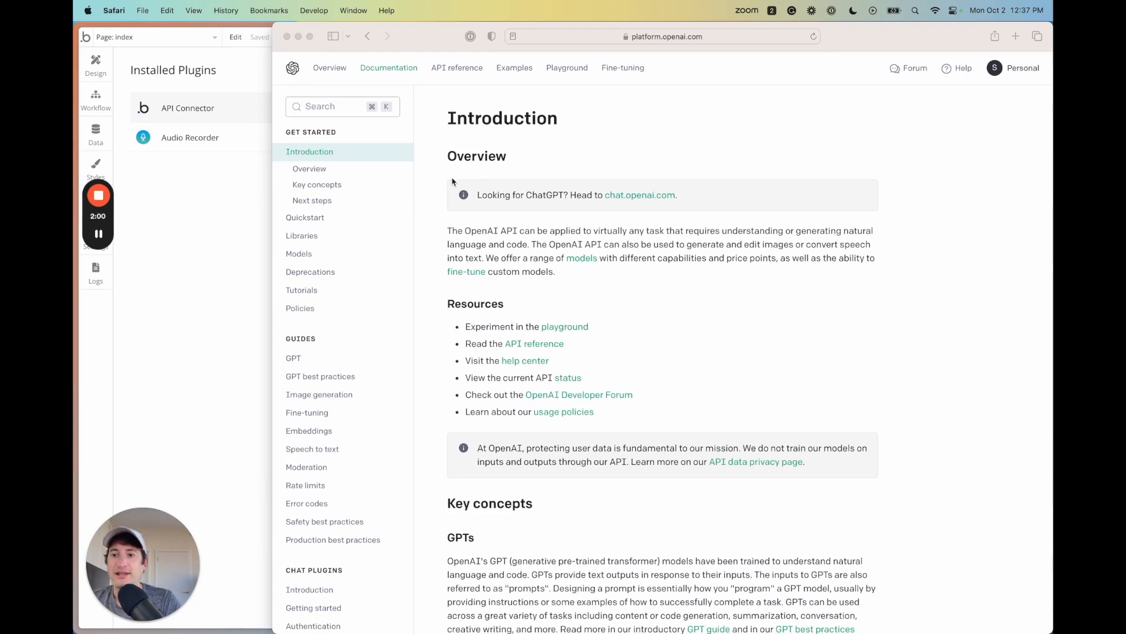
Step: Open the Audio endpoints in the OpenAI API reference and examine the Create transcription request body and example request
click(449, 67)
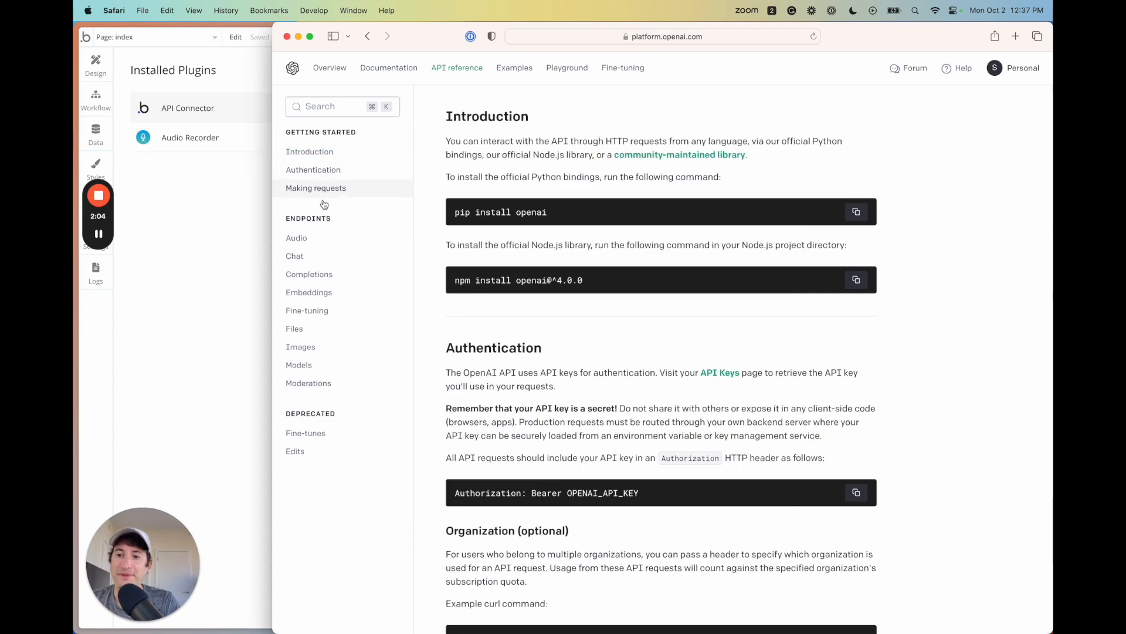
click(308, 239)
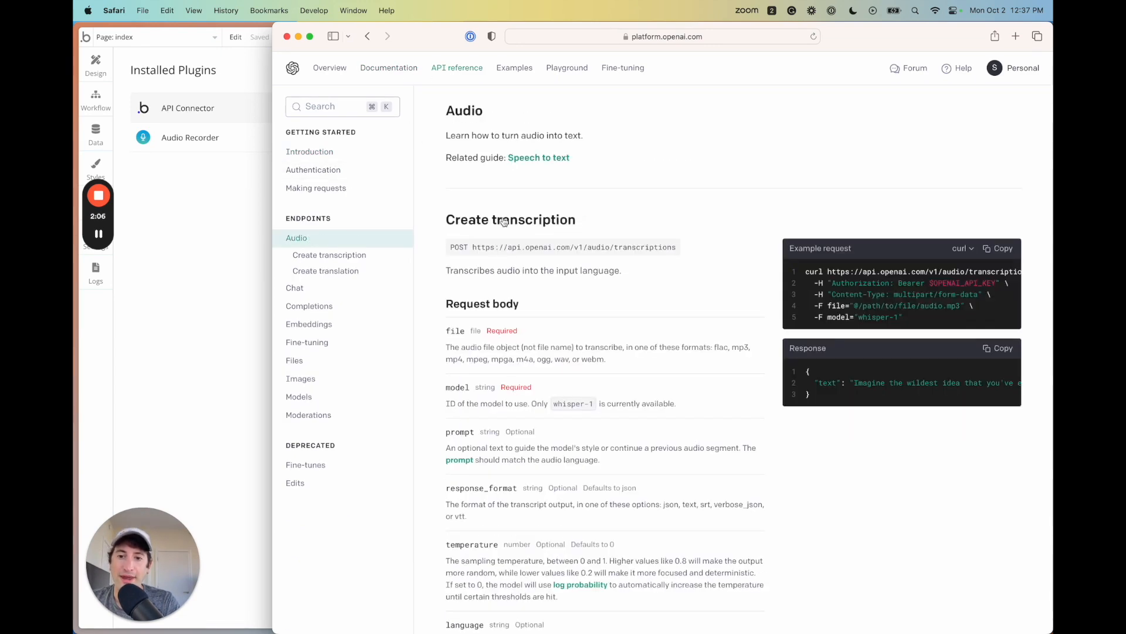
scroll(524, 226, down, 2)
scroll(524, 226, down, 10)
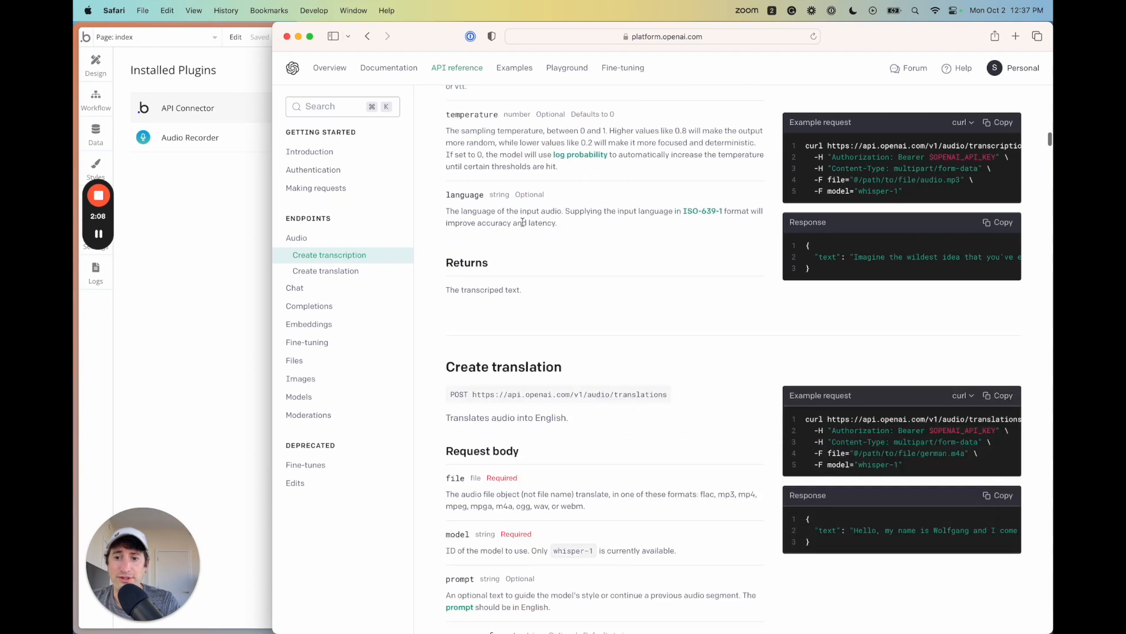
scroll(511, 234, up, 10)
scroll(511, 233, up, 15)
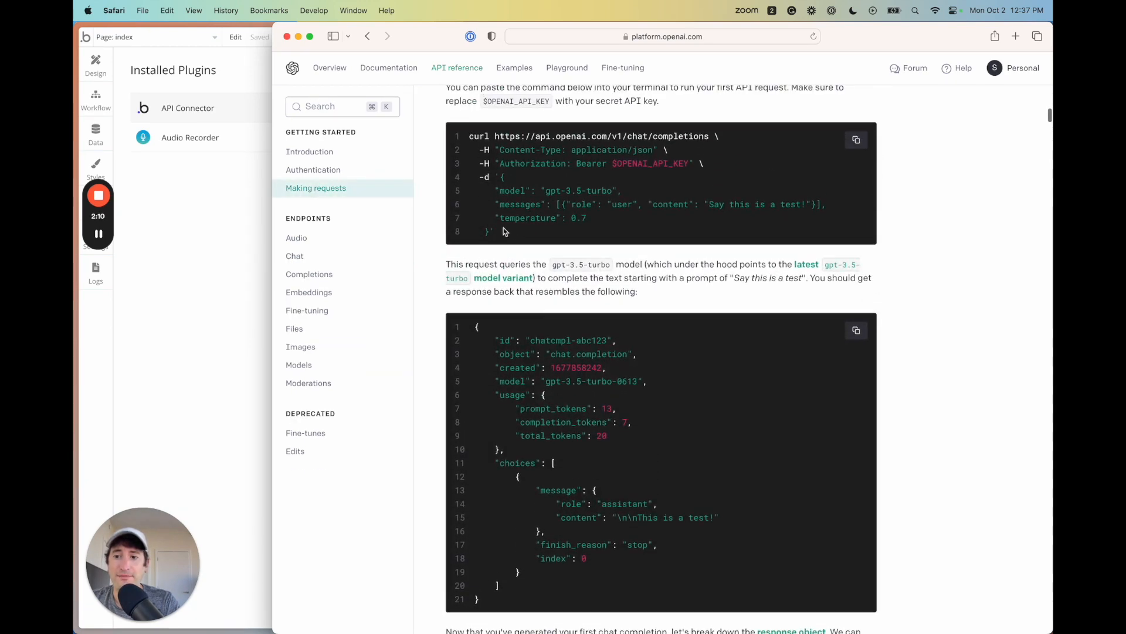
click(315, 242)
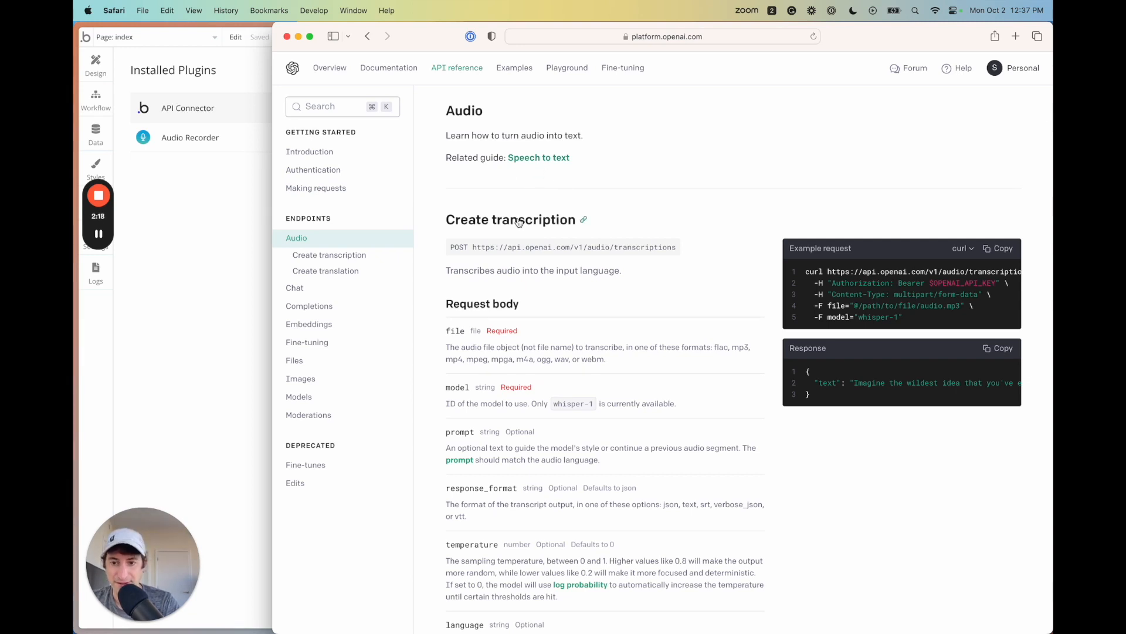
scroll(519, 222, down, 2)
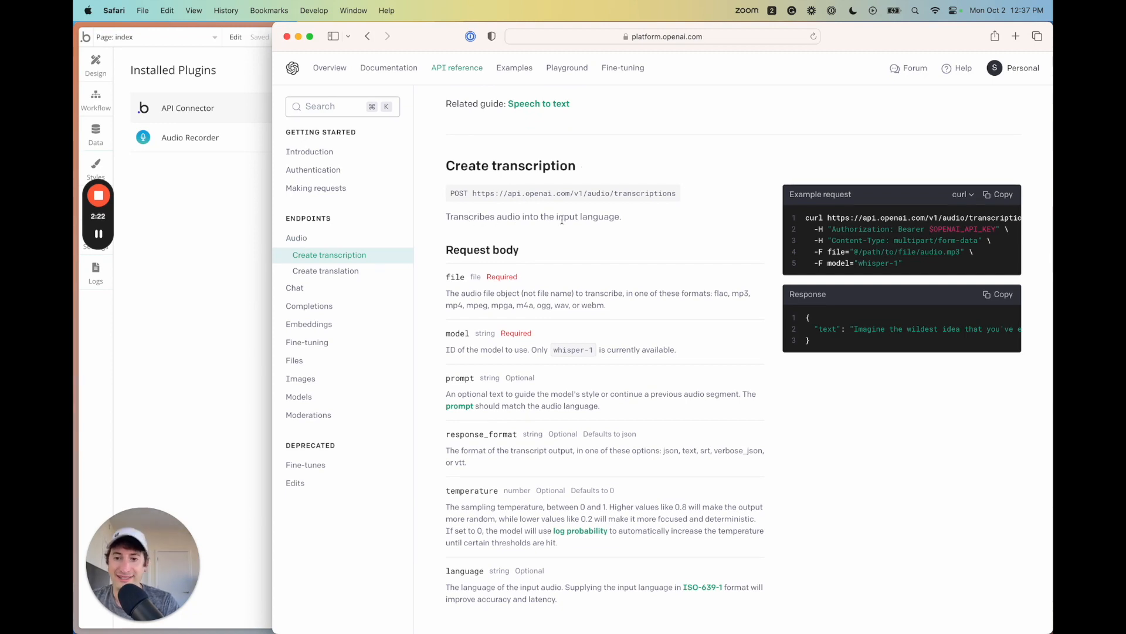
scroll(562, 220, down, 1)
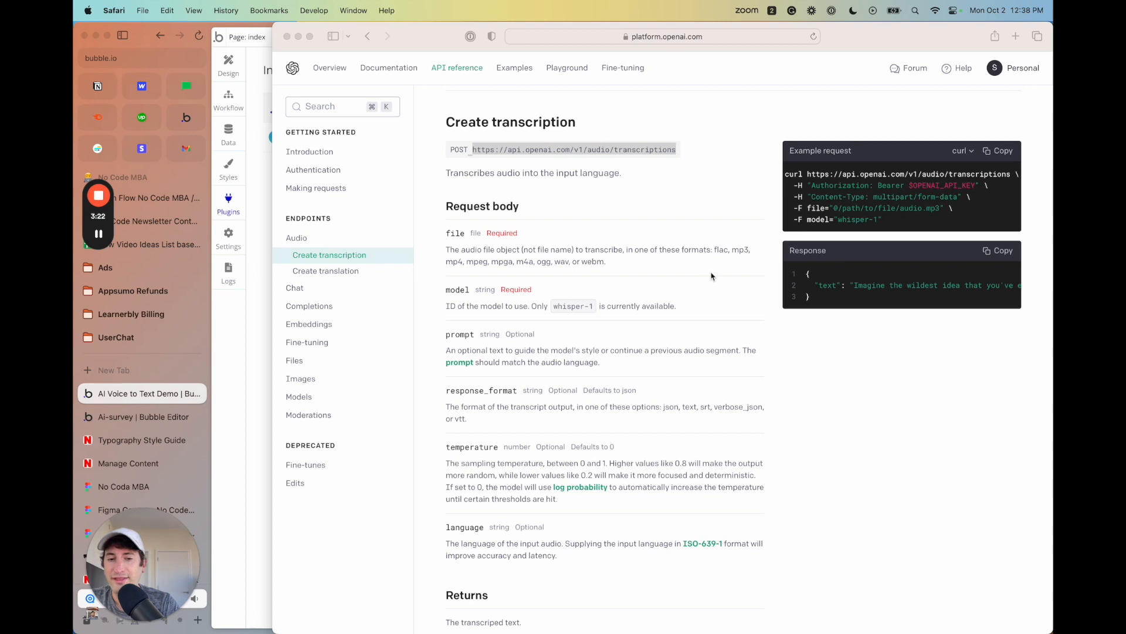
Step: Copy the header name Content-Type from the Create transcription example request
click(727, 247)
drag(813, 196, 969, 214)
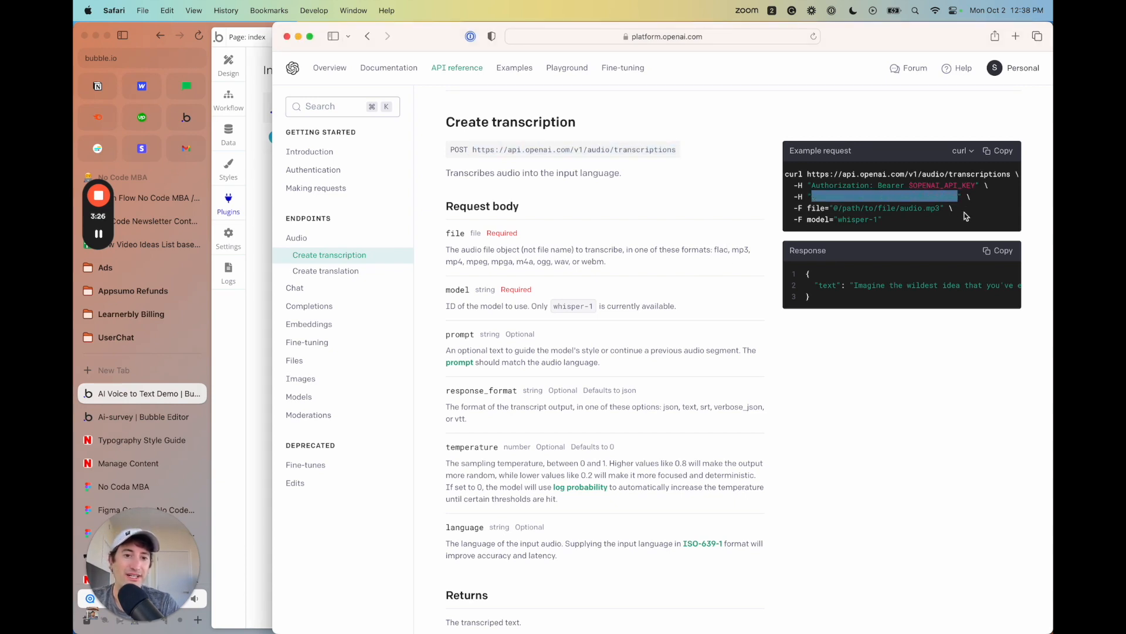
click(845, 188)
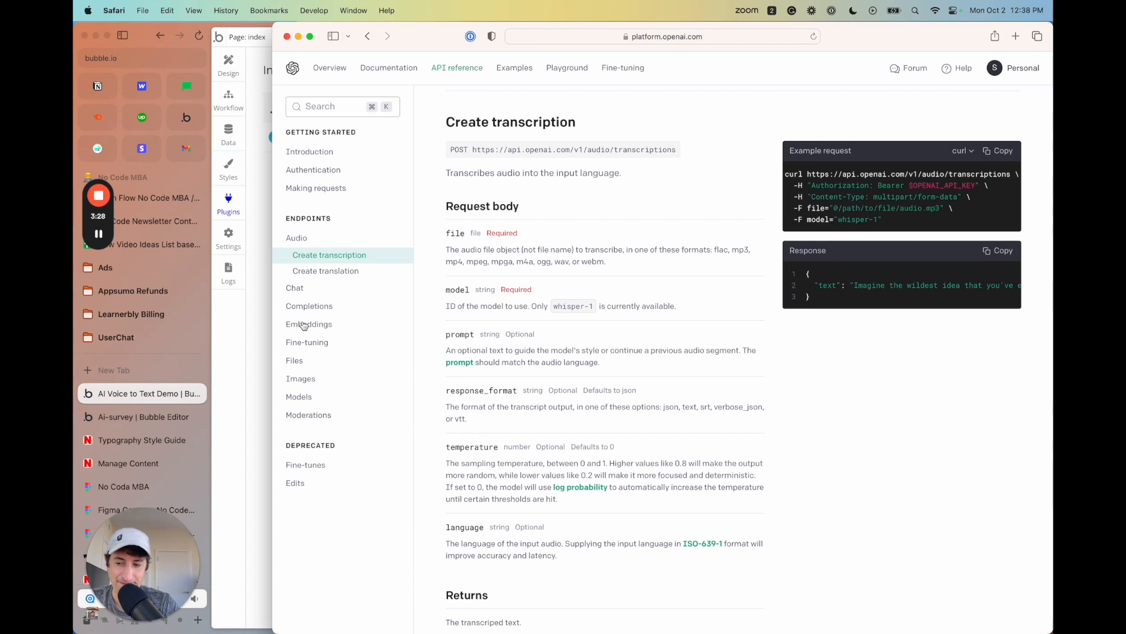
drag(813, 197, 864, 197)
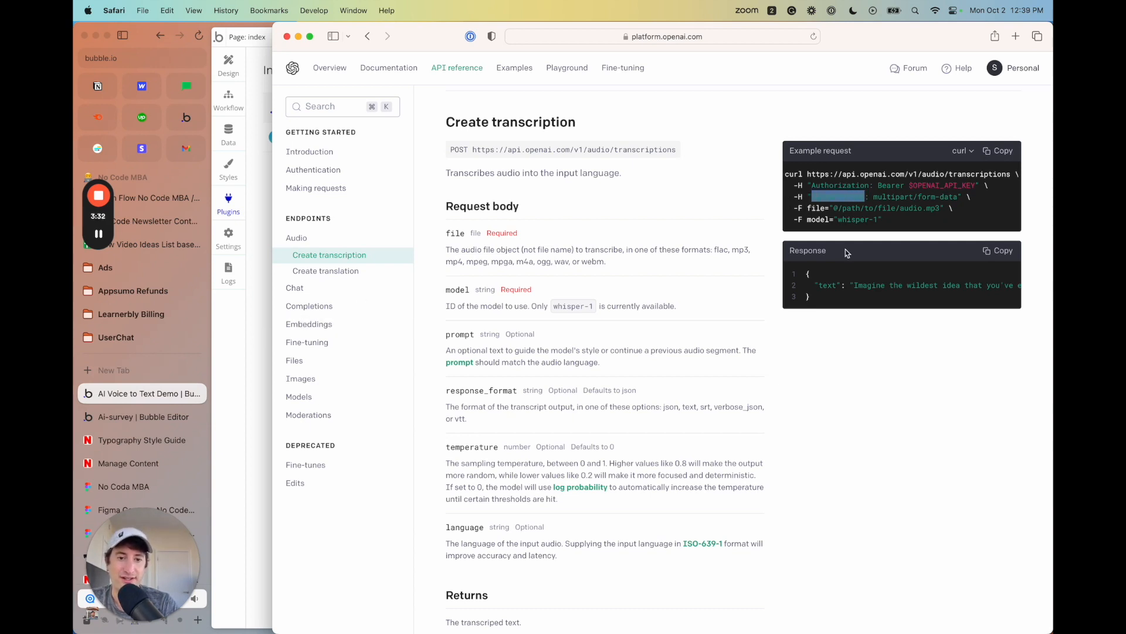
Step: Return to Bubble and add a header with the key Content-Type to the Whisper Transcribe call
click(262, 389)
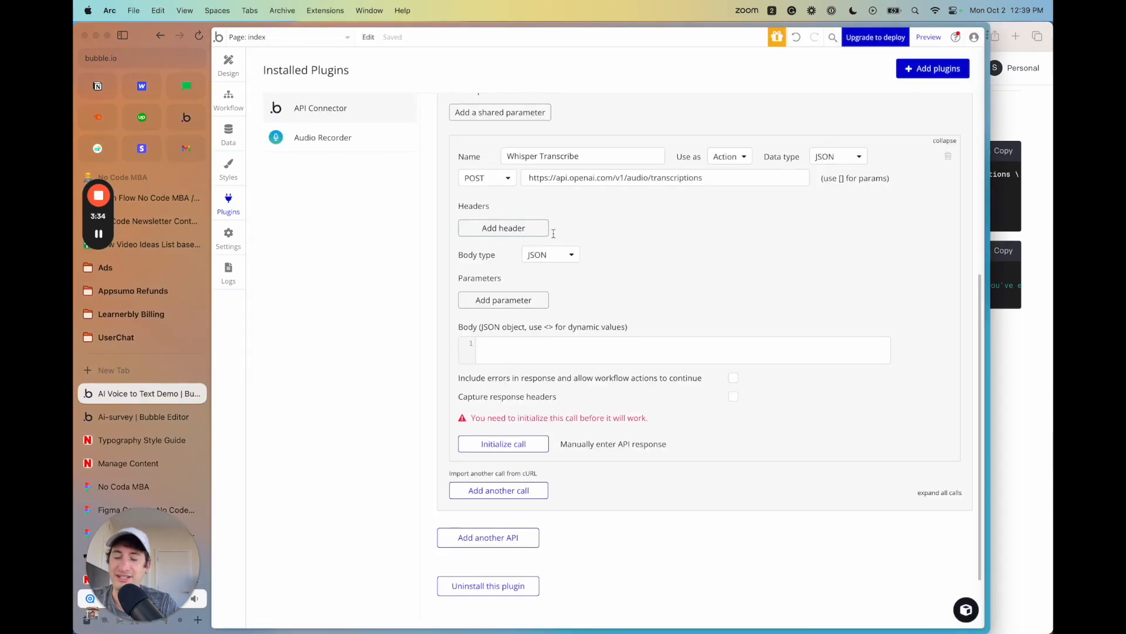
scroll(531, 231, up, 3)
click(503, 325)
scroll(532, 317, down, 1)
click(557, 292)
key(super+v)
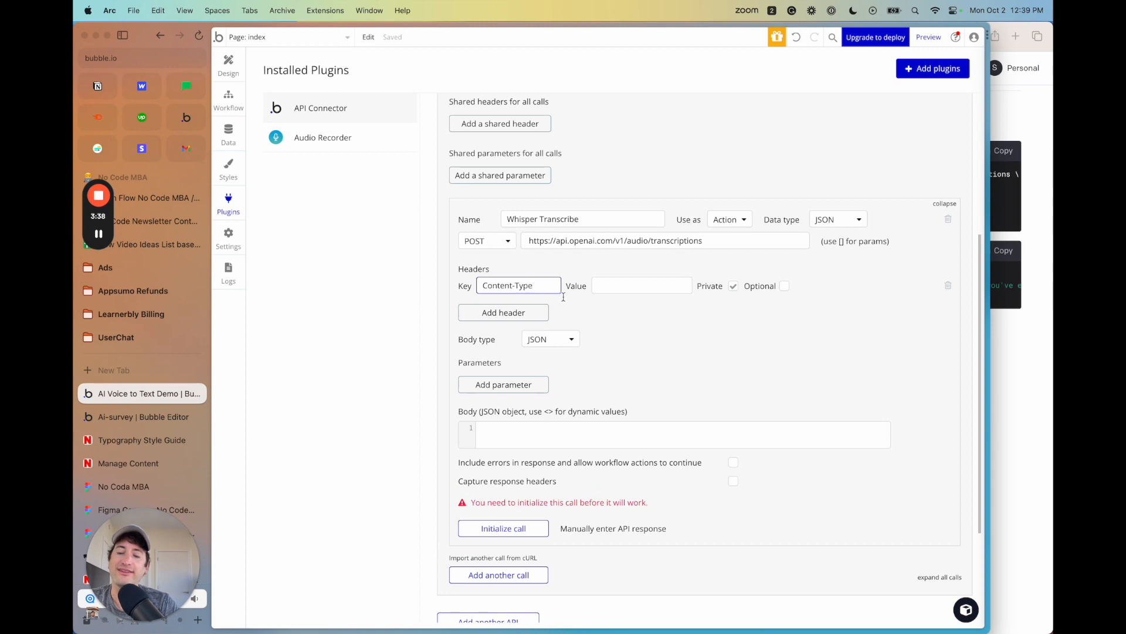
click(589, 315)
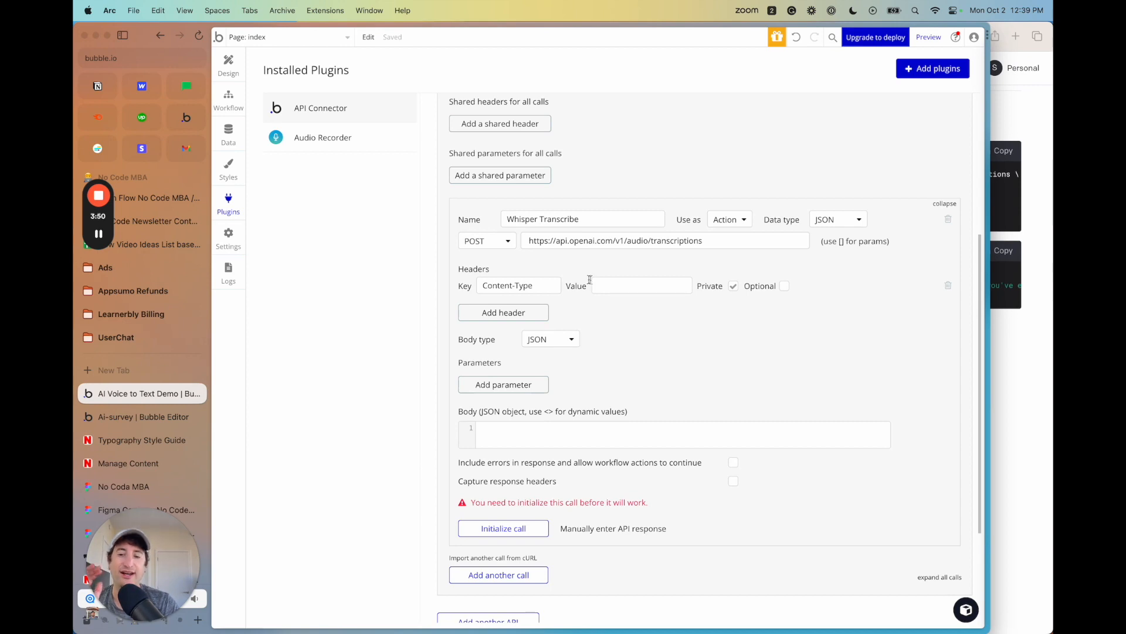
scroll(554, 275, up, 1)
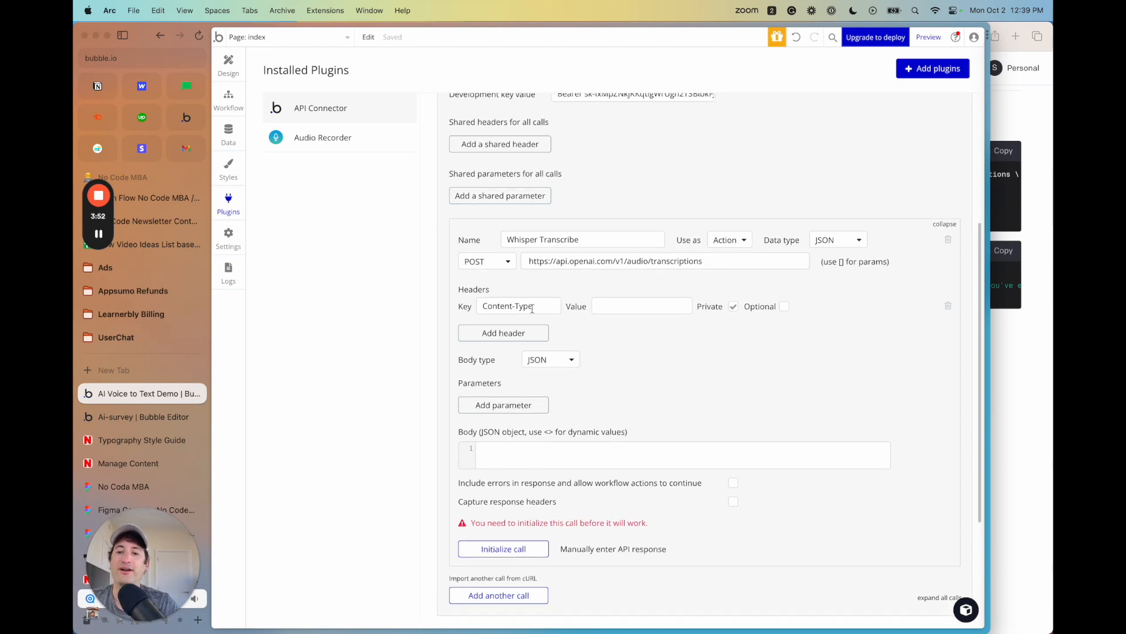
scroll(549, 297, down, 1)
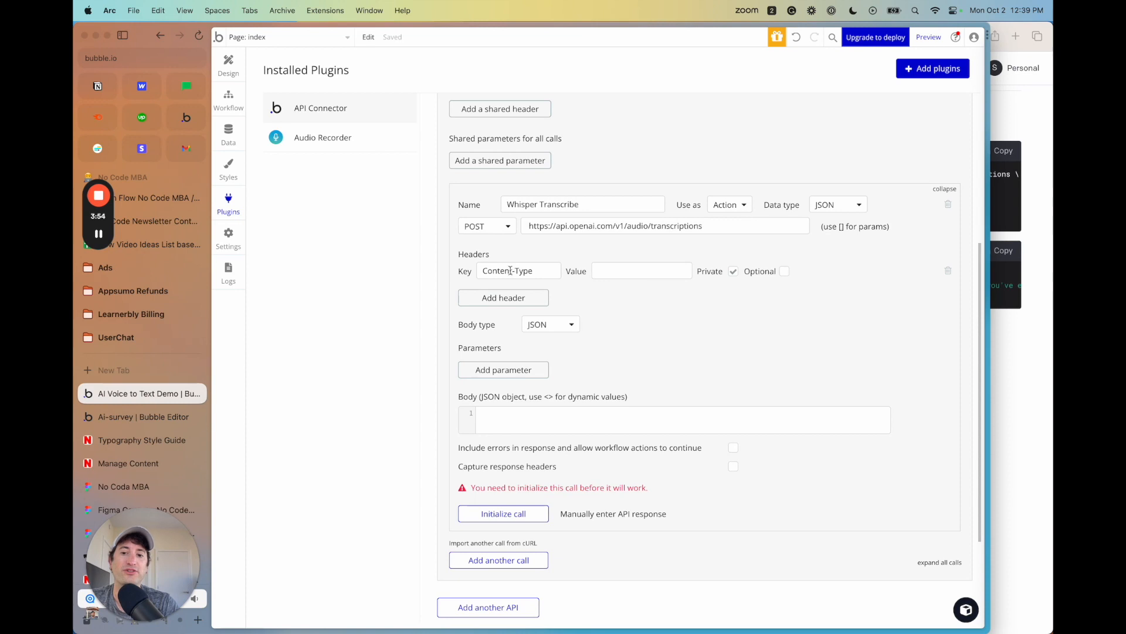
Step: Copy multipart/form-data from the OpenAI example request and set it as the Content-Type header's value in the Whisper Transcribe call
click(1035, 286)
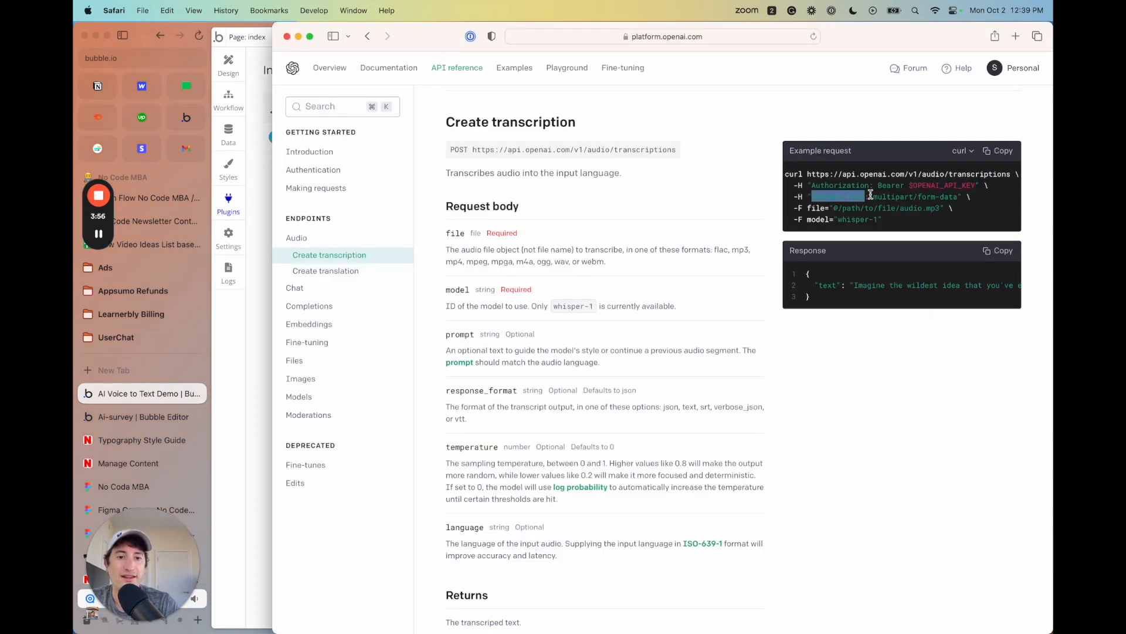
drag(874, 197, 956, 196)
key(cmd+c)
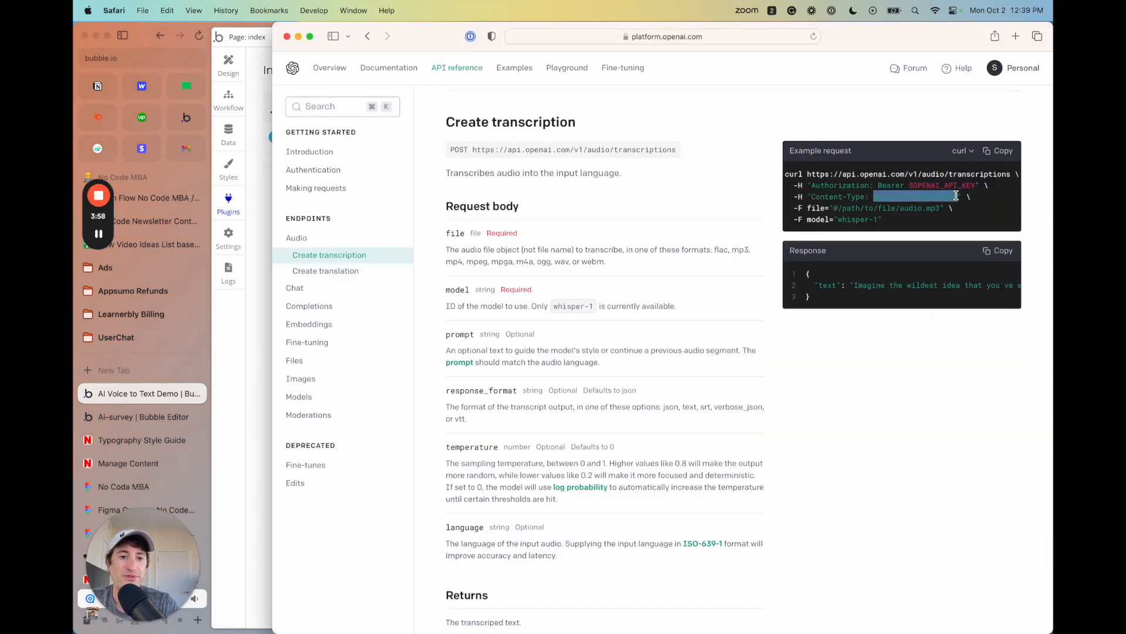
click(265, 368)
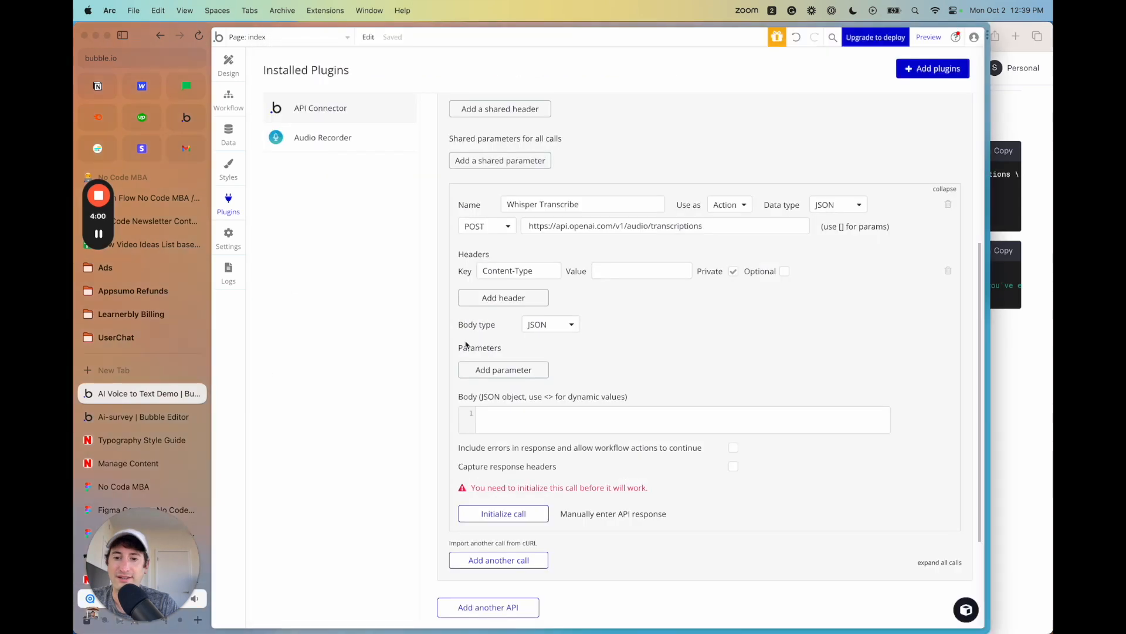
click(641, 275)
key(cmd+v)
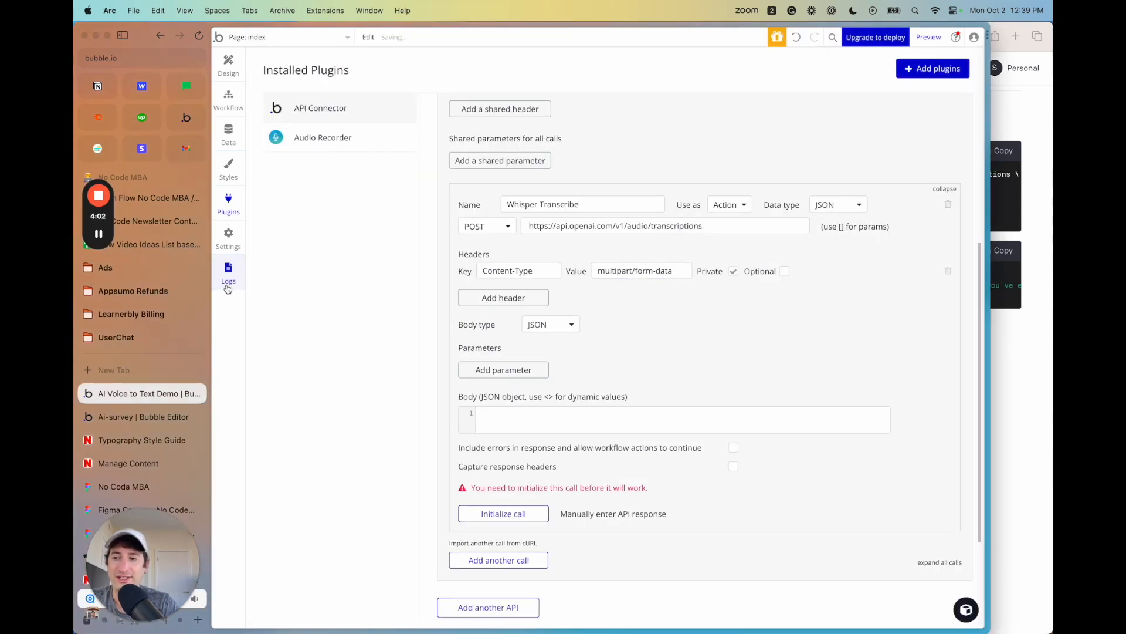
mouse_move(98, 243)
key(super+s)
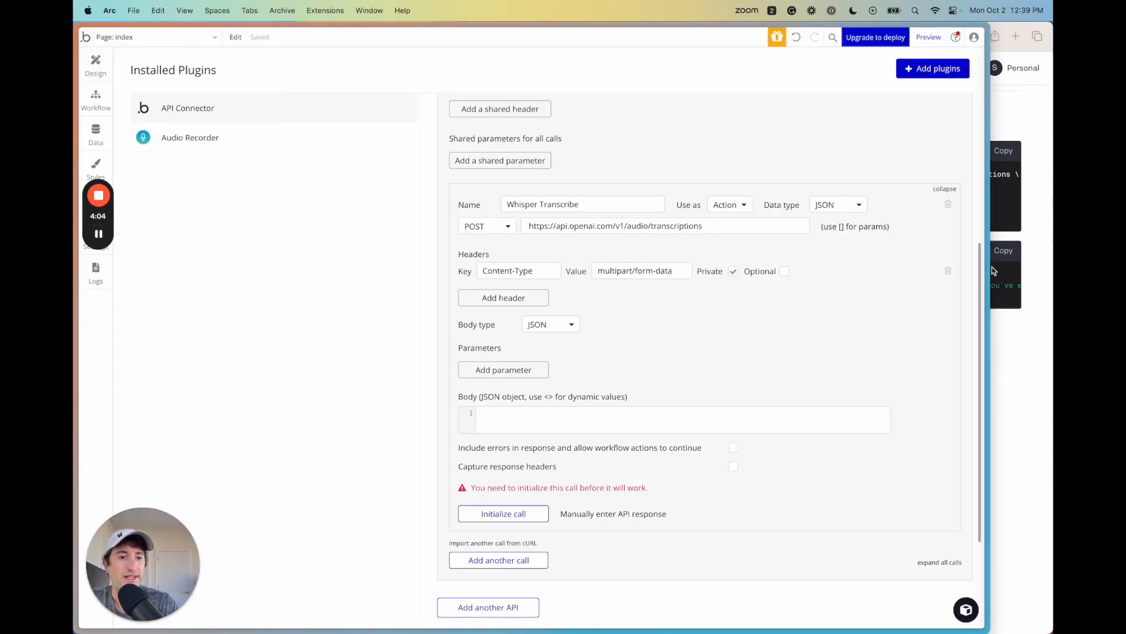
Step: Compare the Create transcription request body parameters in the OpenAI reference with the Whisper Transcribe call's body settings in Bubble
click(1006, 259)
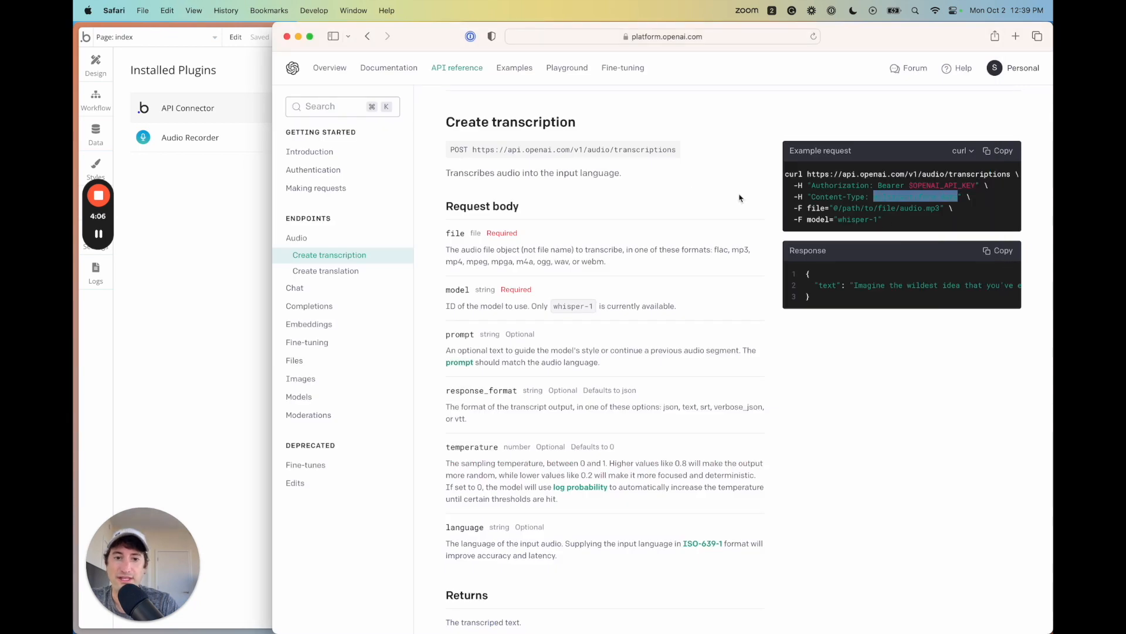
scroll(790, 235, down, 2)
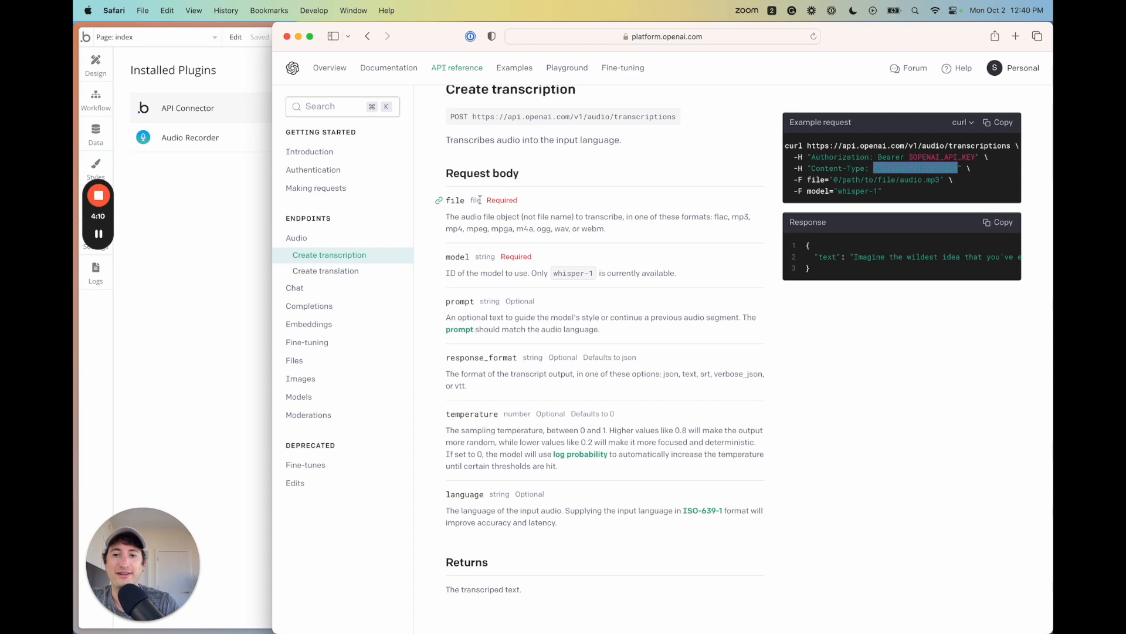
click(150, 323)
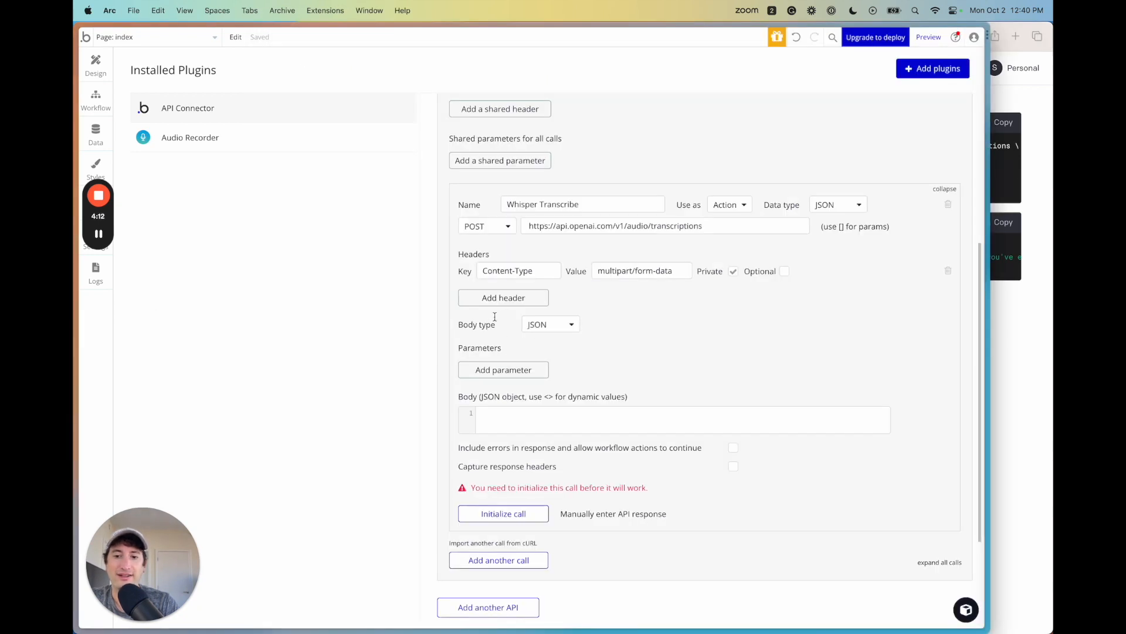
click(994, 291)
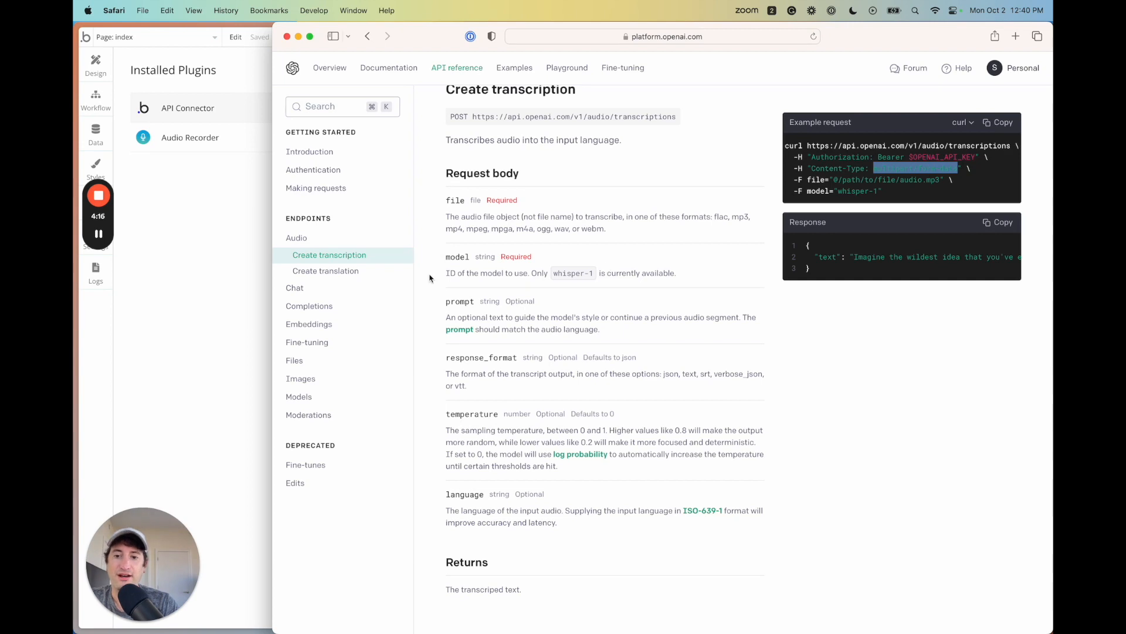
Step: Review the request body in the OpenAI reference, return to Bubble and set the Whisper Transcribe call's body type to Form-data
scroll(443, 279, down, 2)
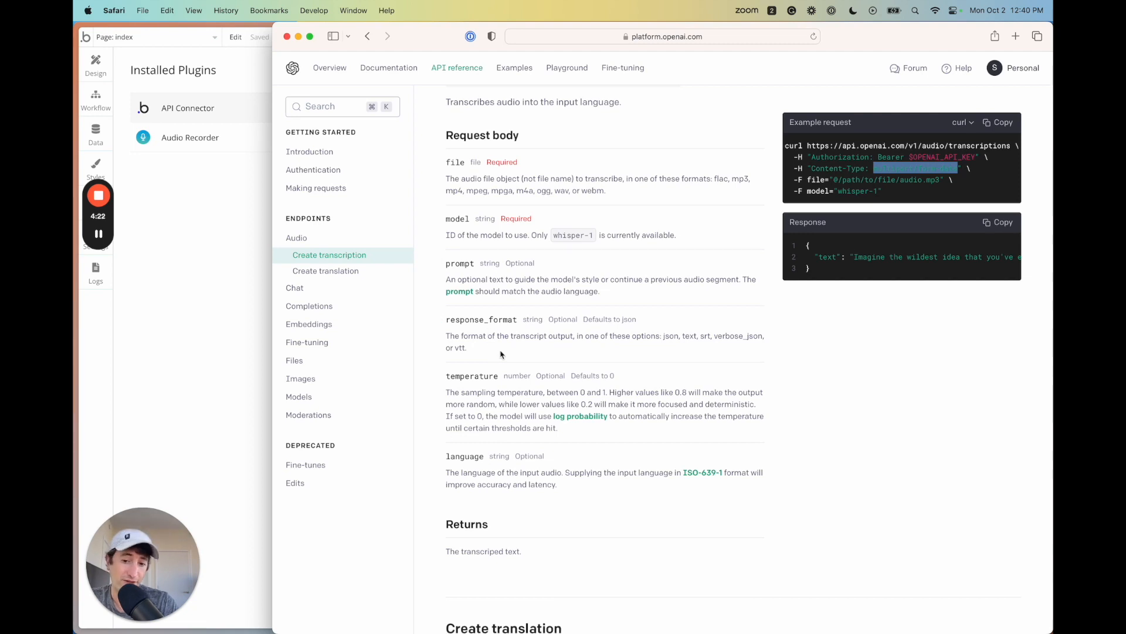
scroll(493, 496, up, 1)
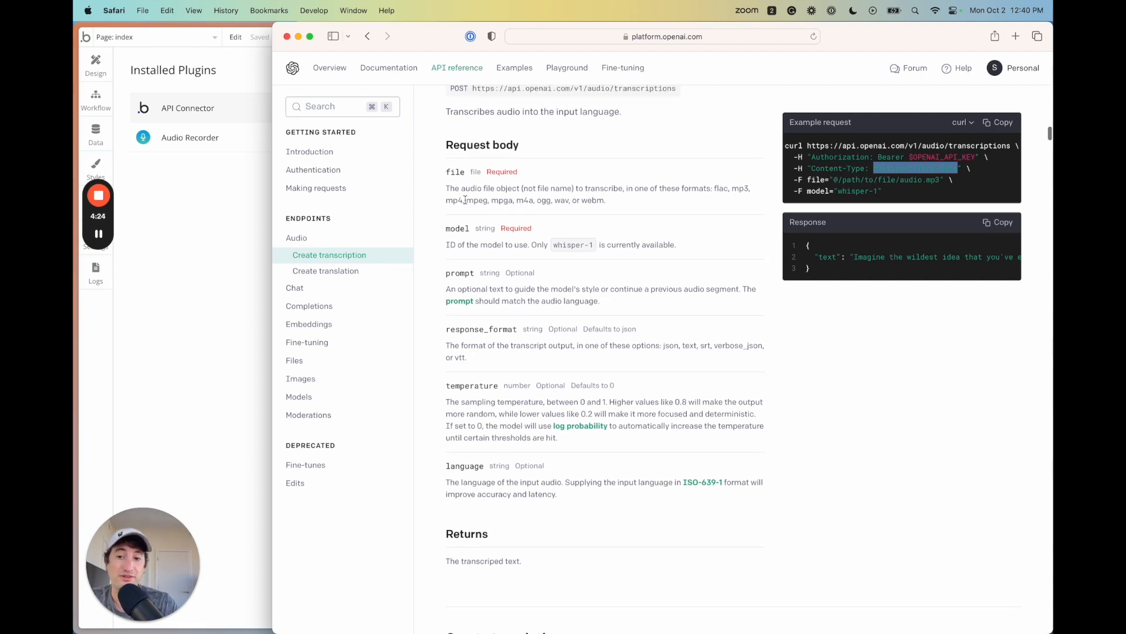
click(248, 300)
scroll(519, 245, down, 2)
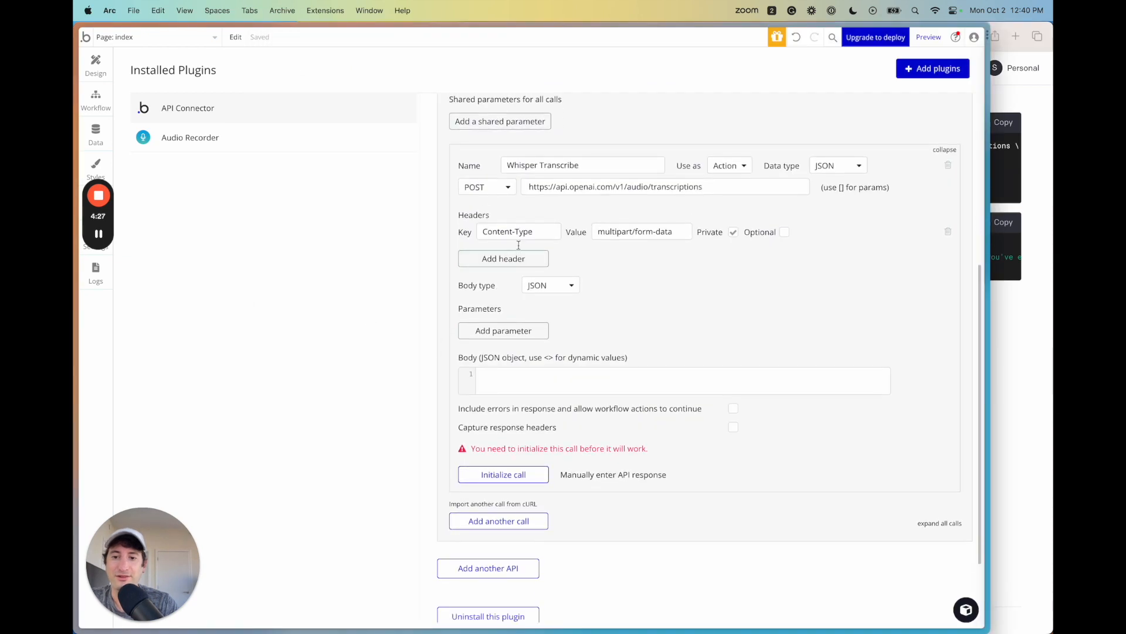
click(506, 330)
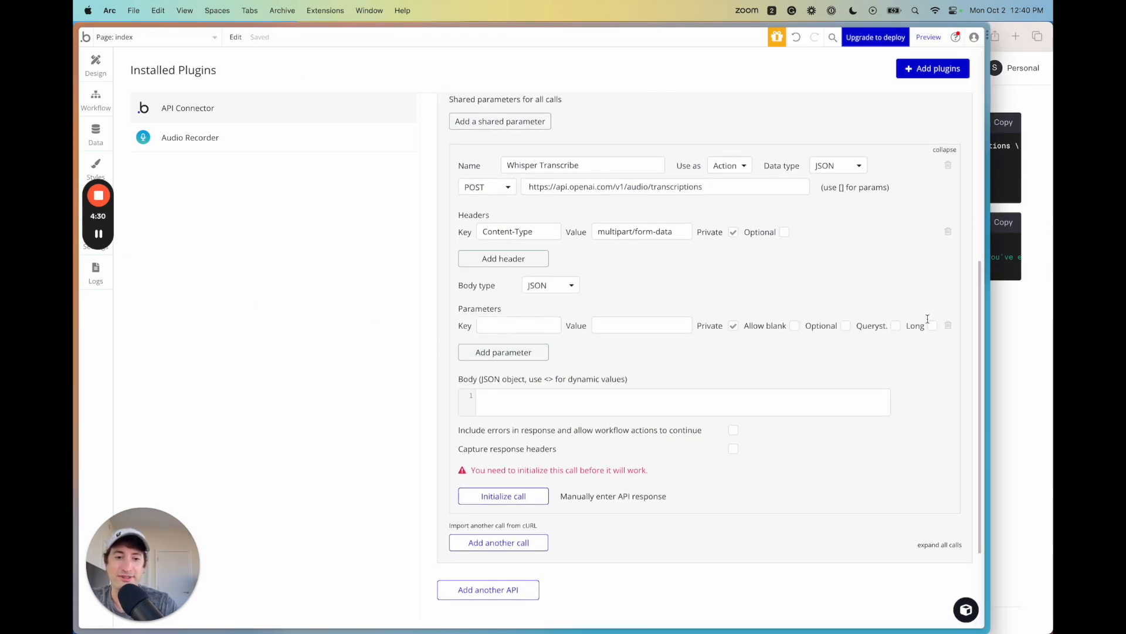
click(949, 325)
click(535, 285)
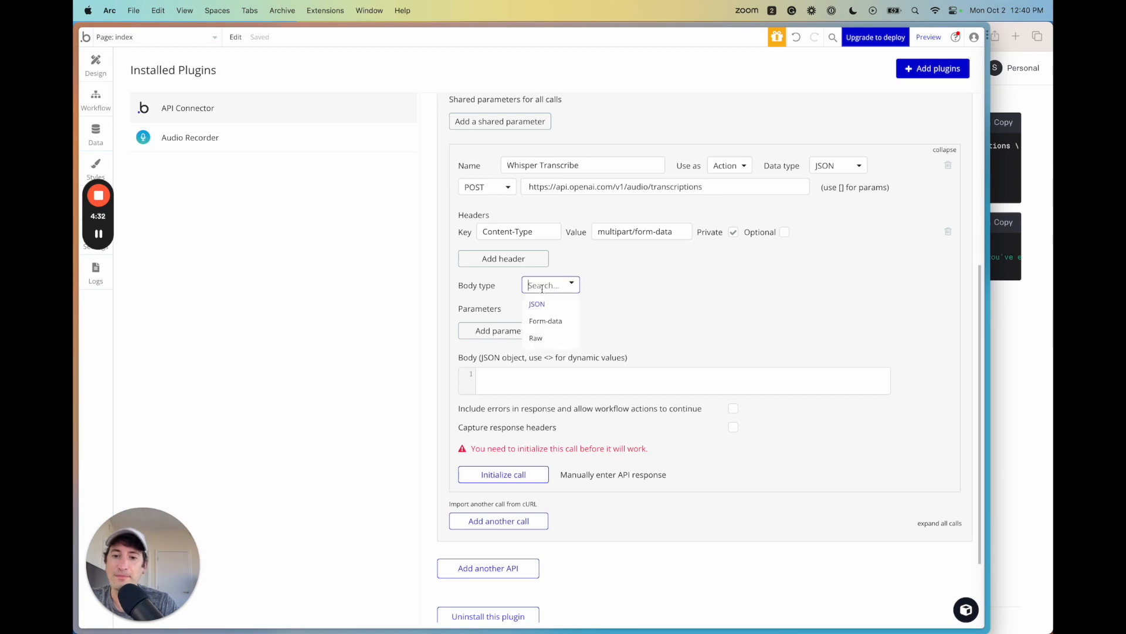
click(545, 322)
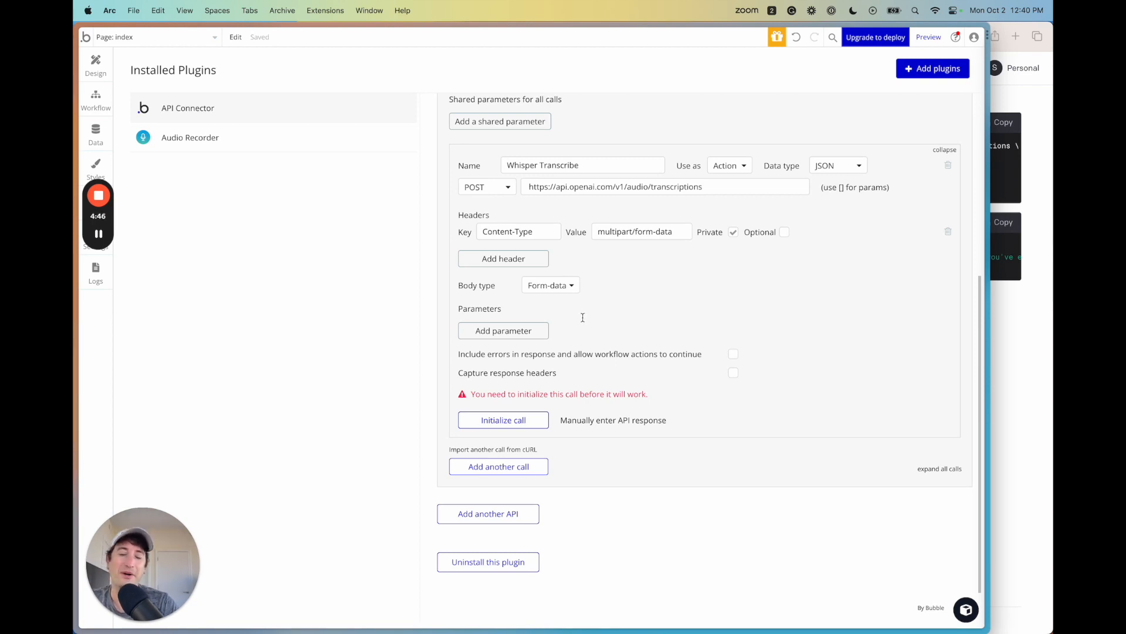
Step: Add a non-private body parameter with the key file to the Whisper Transcribe call and enable sending a file
click(516, 332)
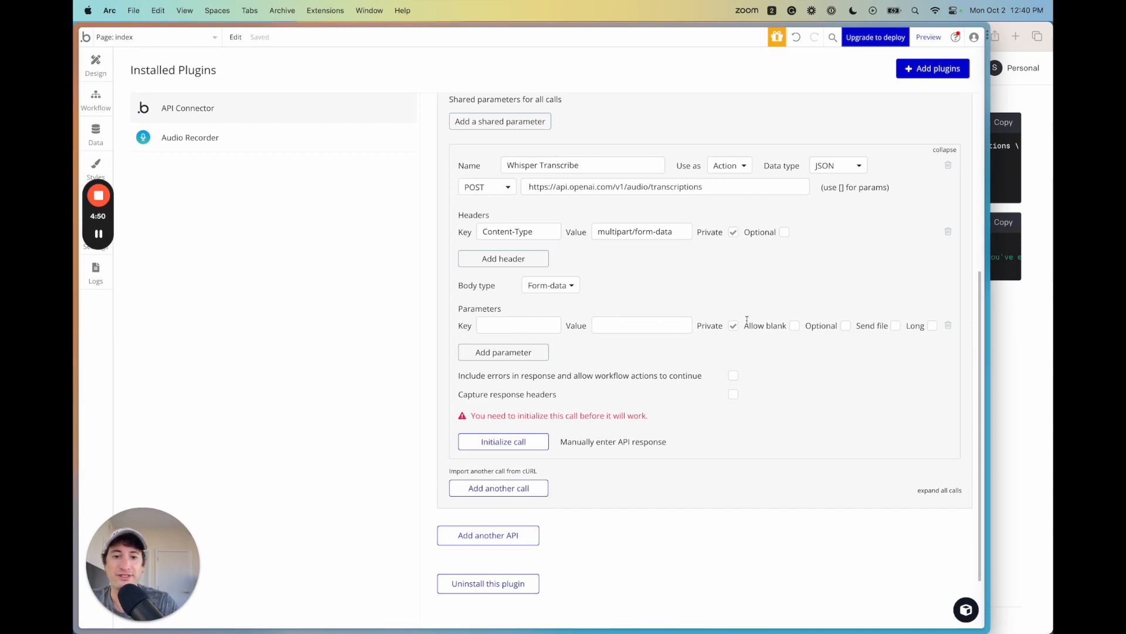
click(734, 326)
click(895, 326)
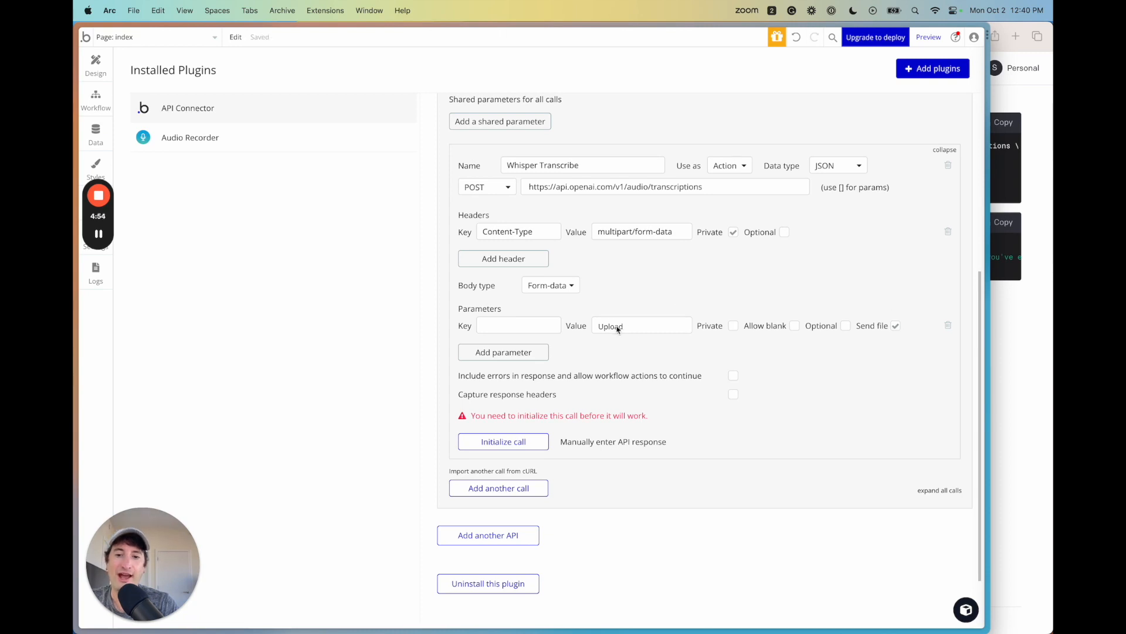
click(500, 327)
text(fil)
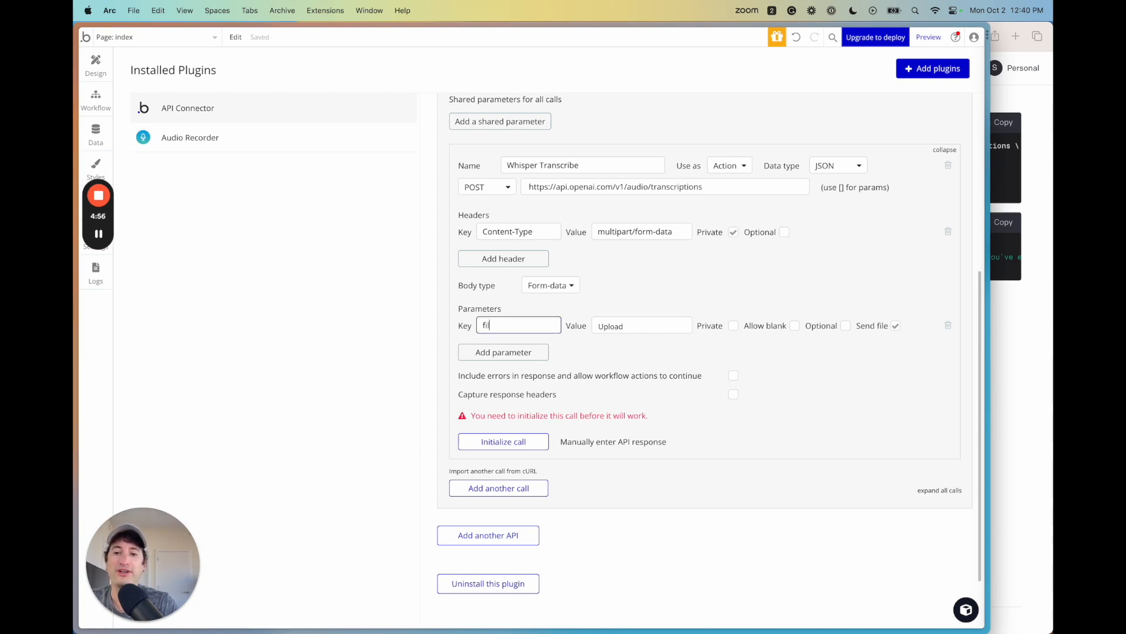
text(e)
click(443, 323)
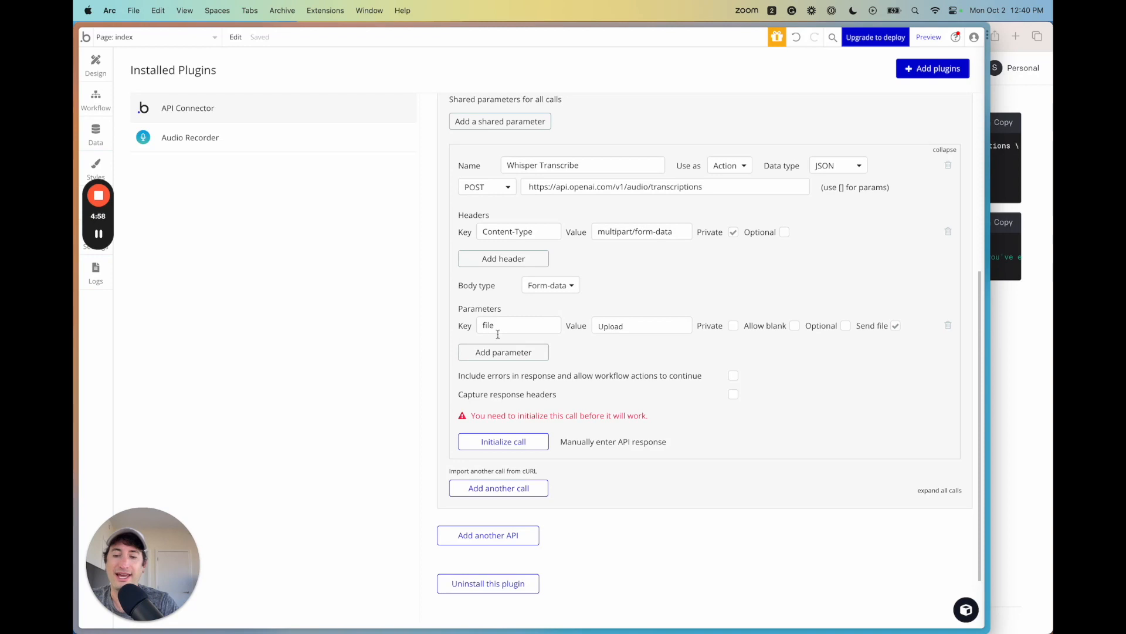
Step: Copy whisper-1 from the OpenAI example request and use it as the value of a new model parameter in the Whisper Transcribe call
click(1026, 335)
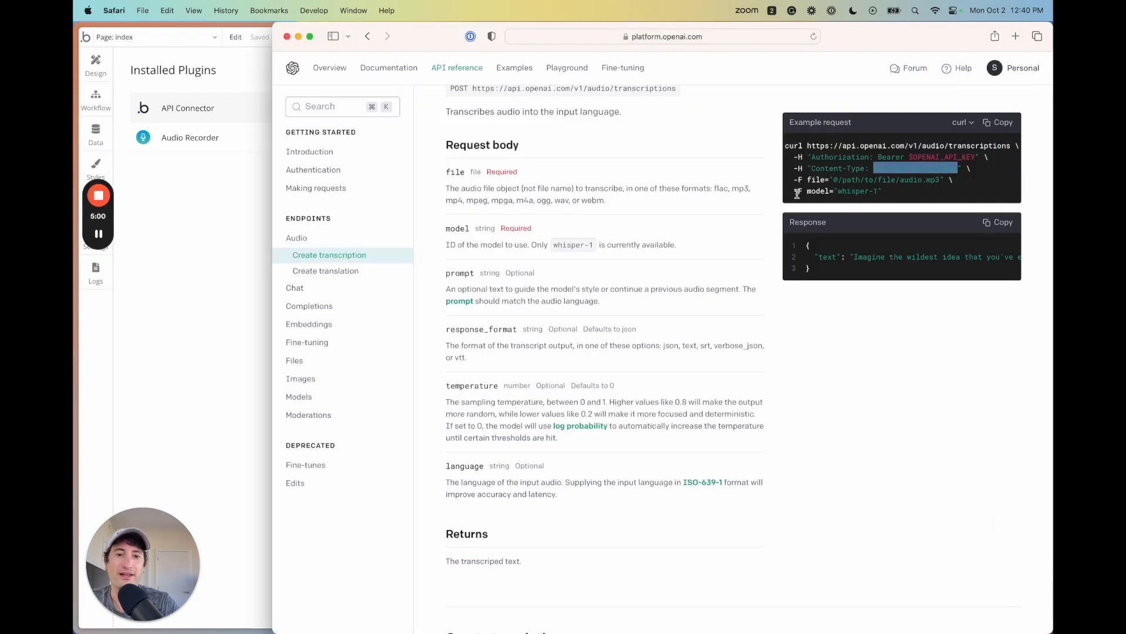
drag(841, 191, 878, 191)
key(cmd+c)
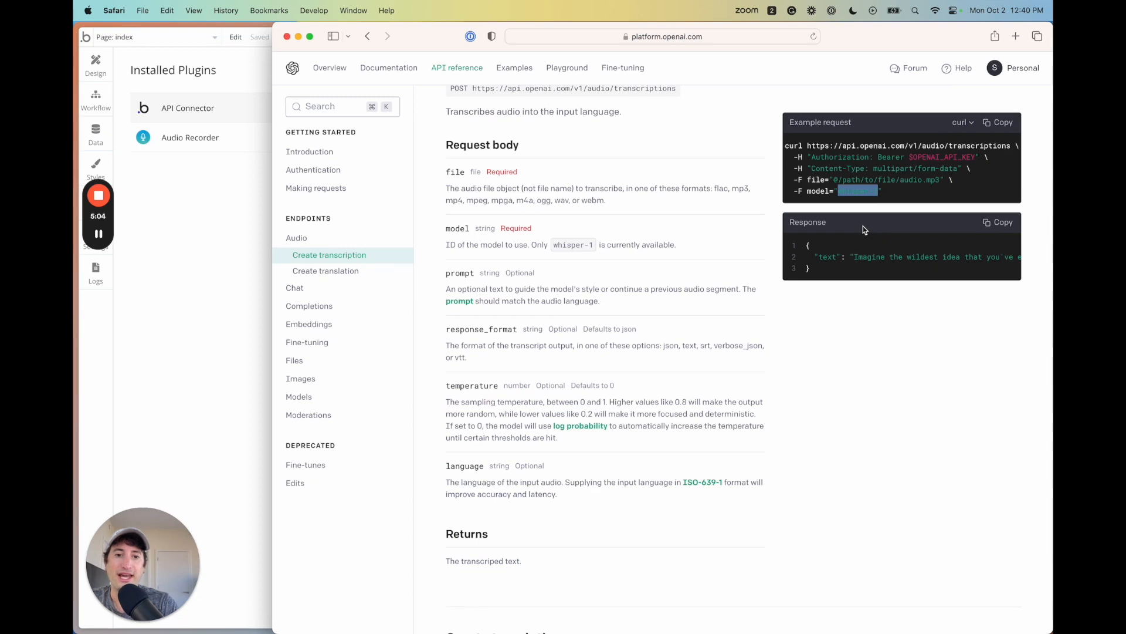
click(139, 379)
scroll(496, 315, down, 2)
click(499, 306)
click(499, 301)
text(model)
key(Tab)
key(cmd+v)
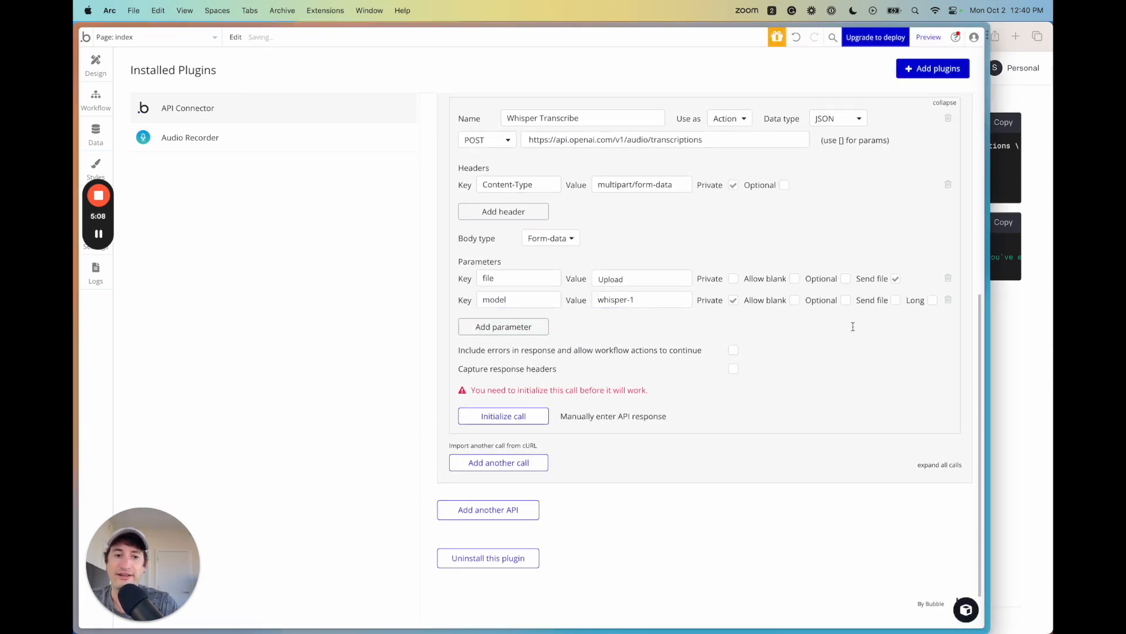
Step: Compare the optional request body parameters in the OpenAI reference with the Whisper Transcribe call's parameters and initialization notice in Bubble
click(1038, 311)
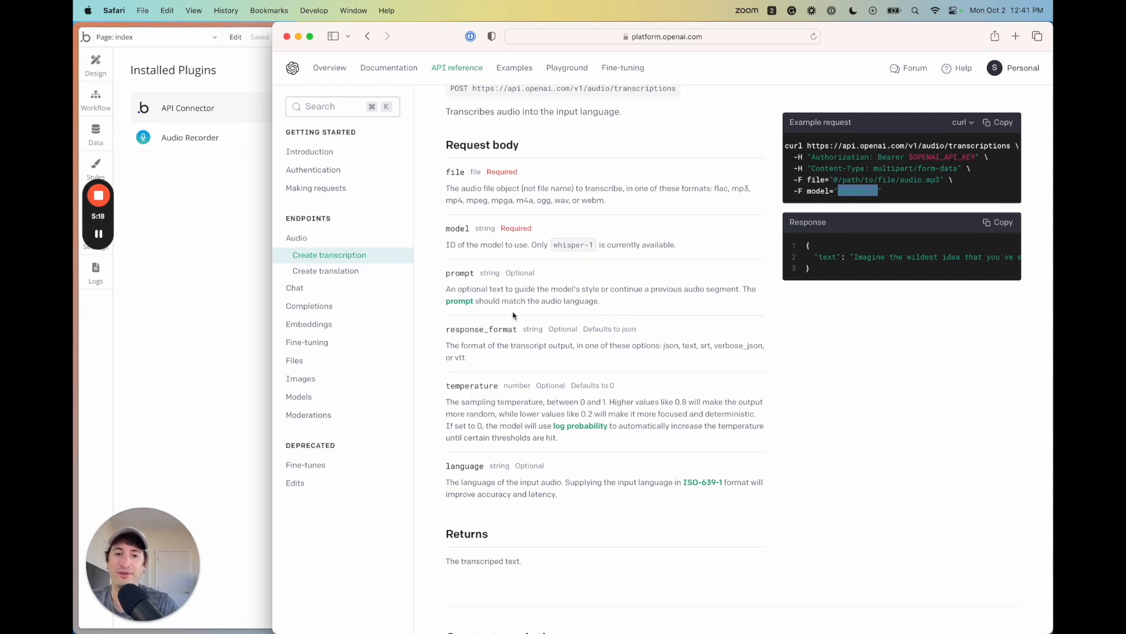
key(super+Tab)
scroll(582, 302, up, 1)
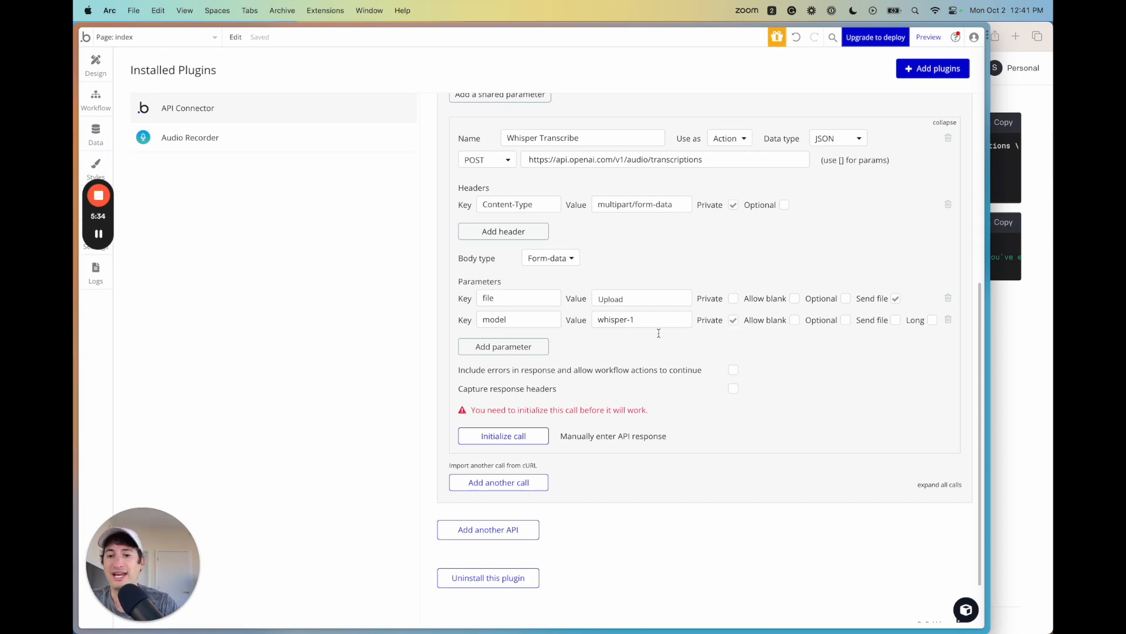
scroll(611, 355, down, 1)
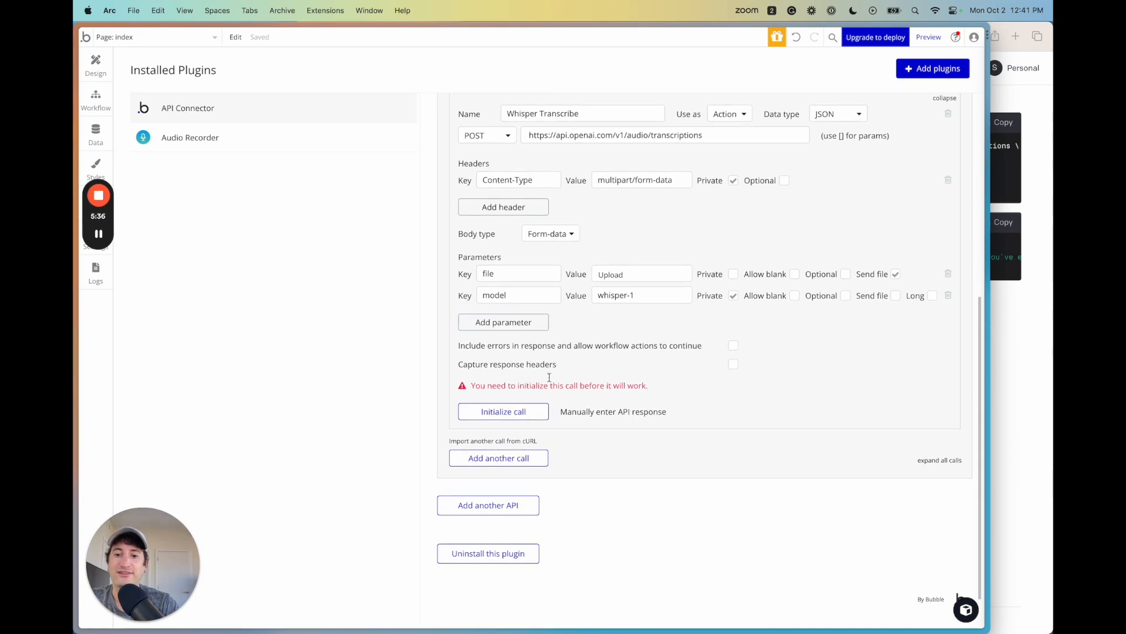
drag(472, 386, 643, 382)
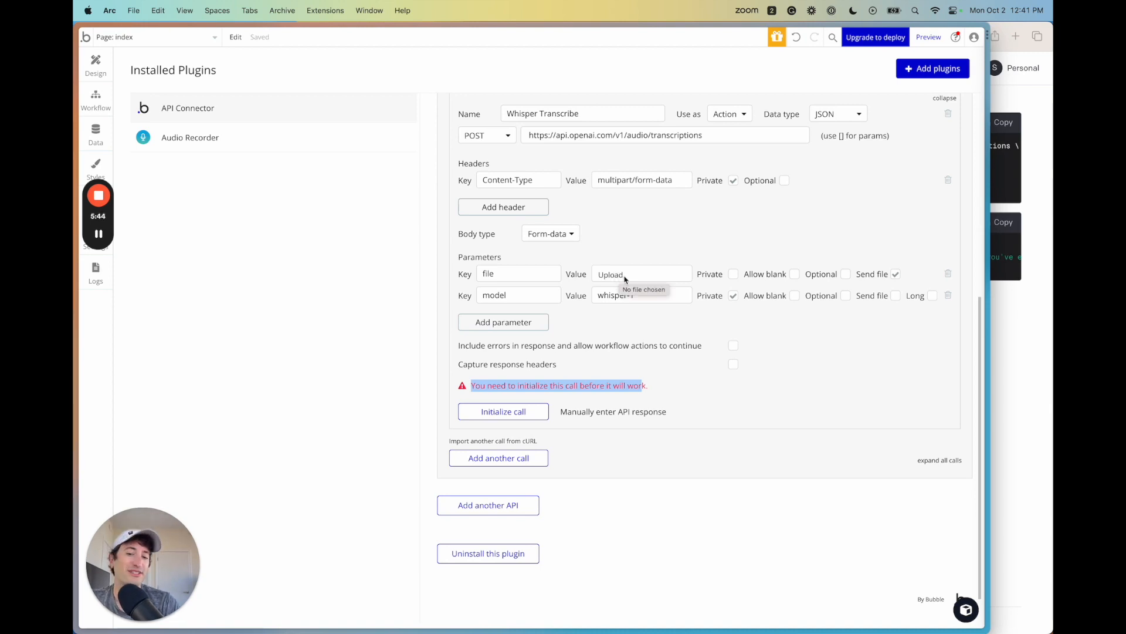
Step: Get the Gettysburg Address MP3 from its audio page and upload it in Bubble as the file parameter's value
click(619, 327)
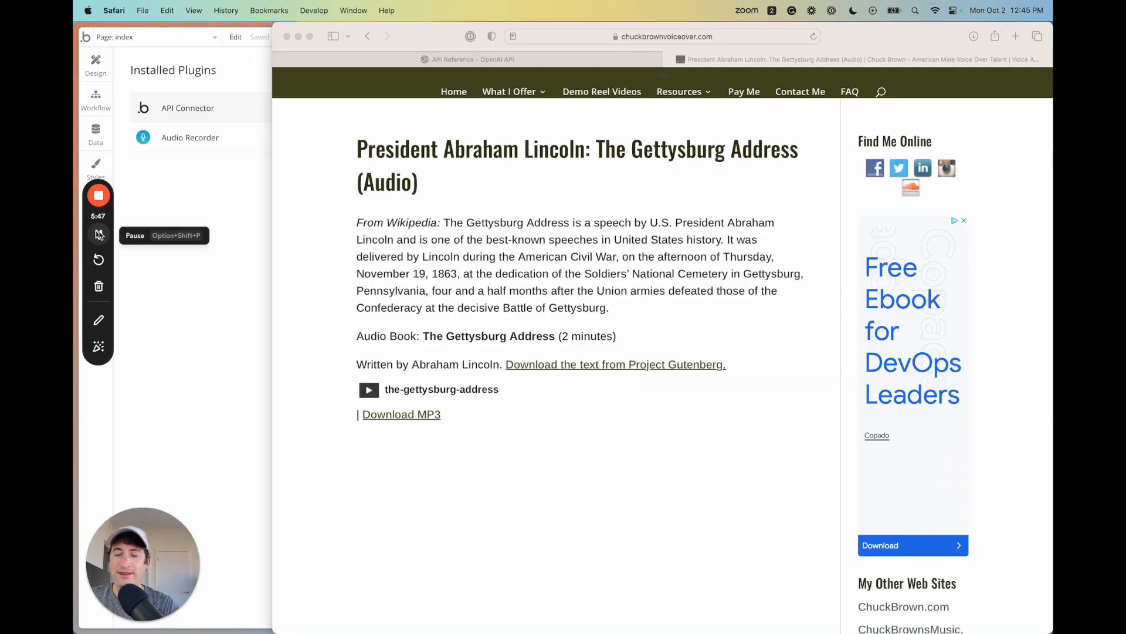
click(481, 262)
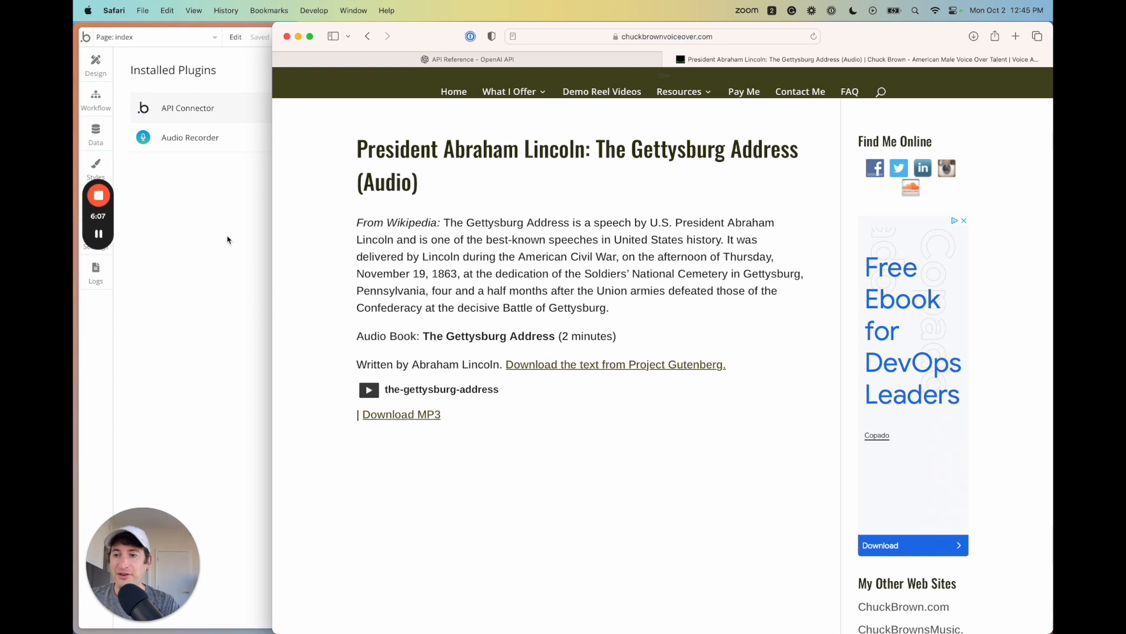
click(259, 288)
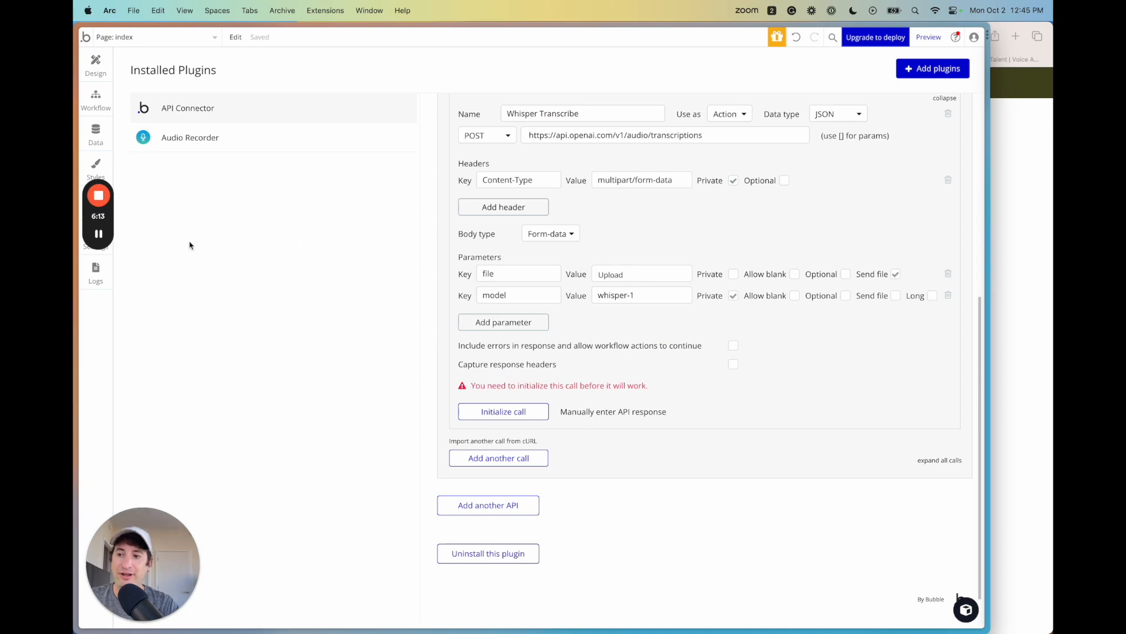
click(99, 233)
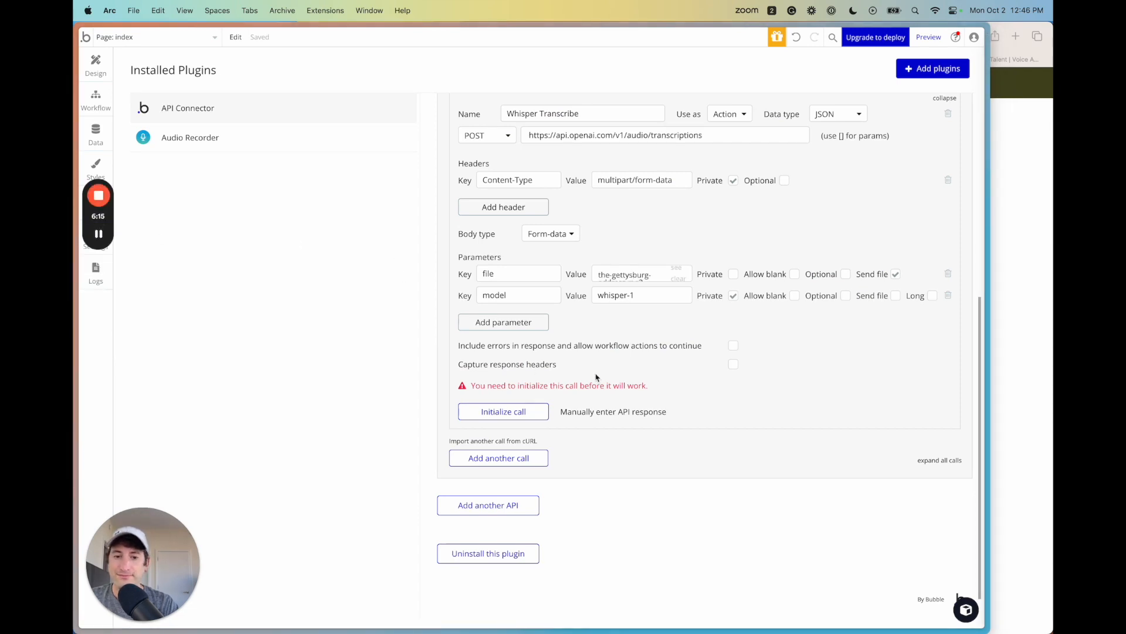
Step: Initialize the Whisper Transcribe call, inspect the raw response data, and save the returned values with the text field typed as text
click(519, 412)
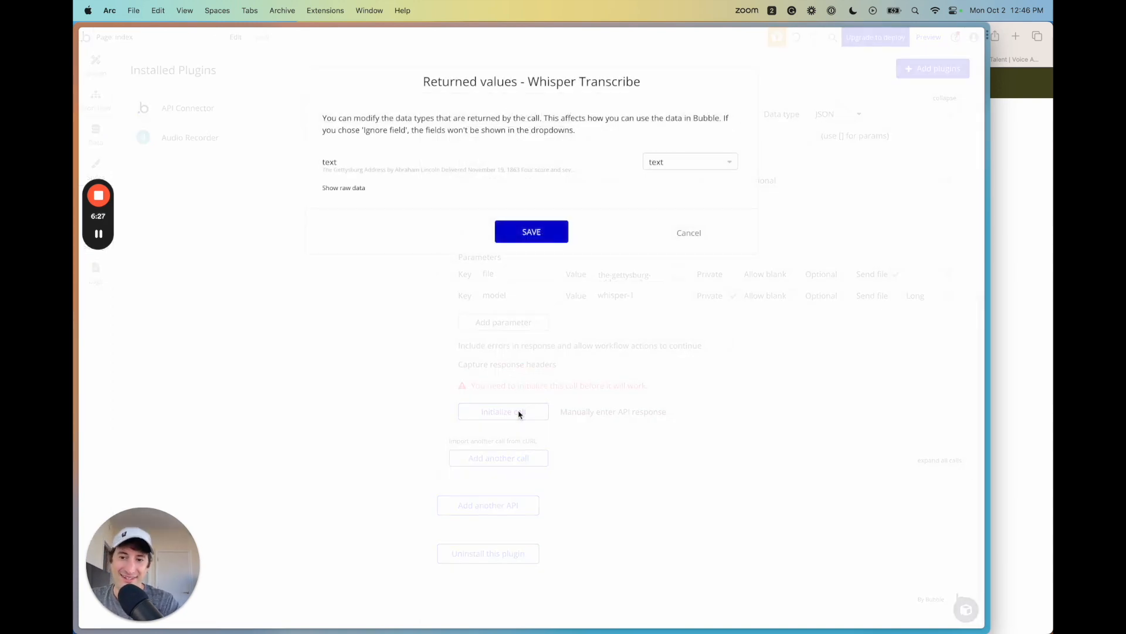
click(350, 188)
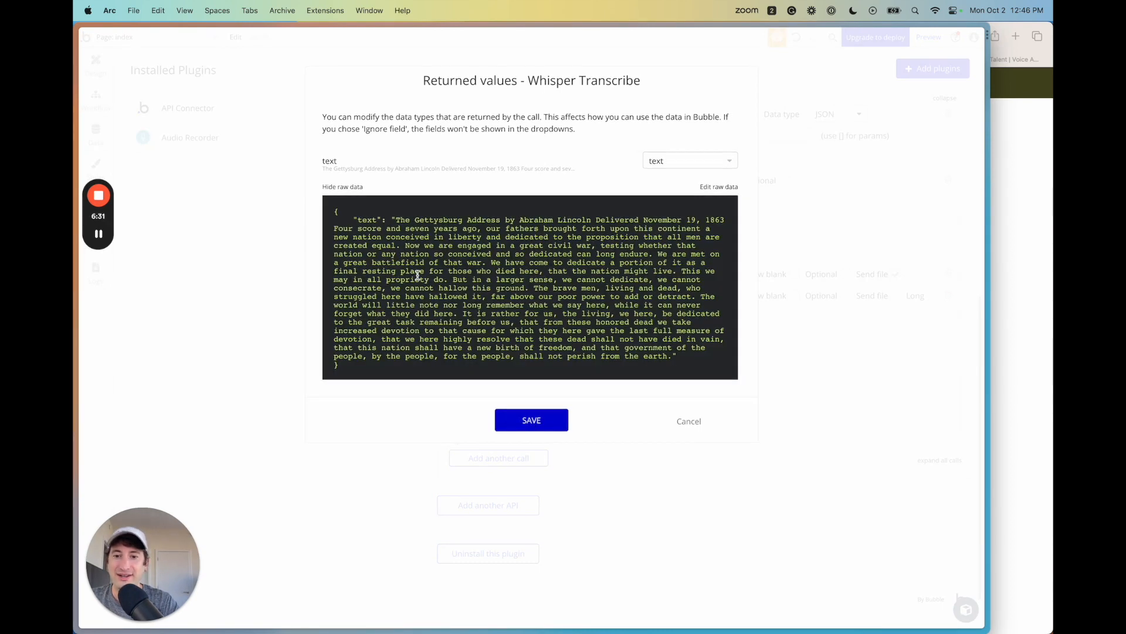
drag(402, 230, 535, 357)
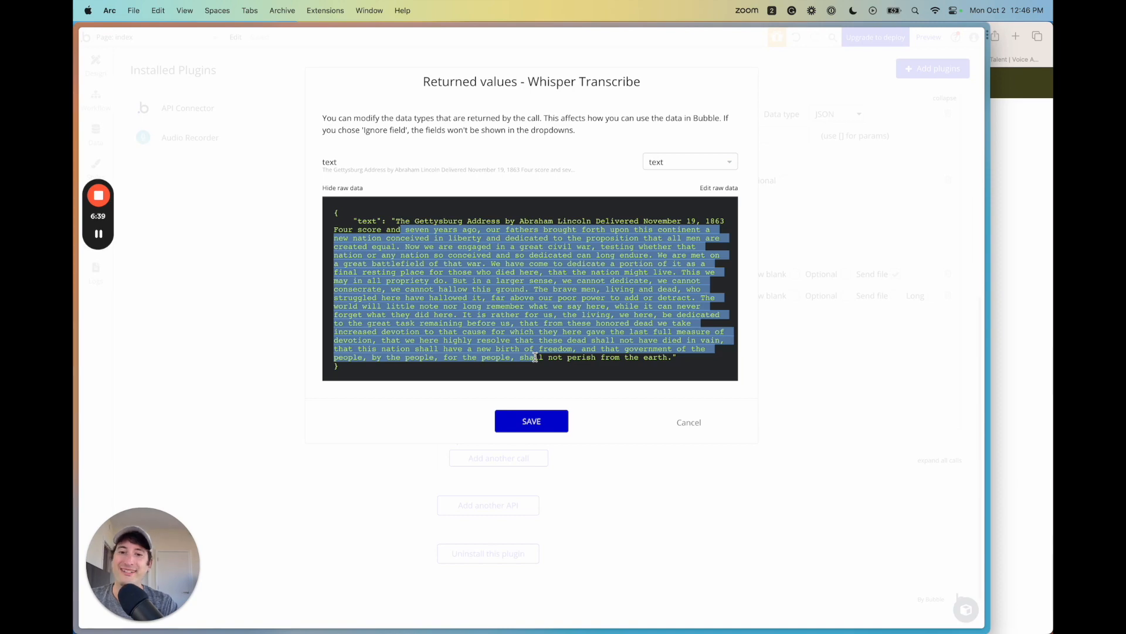
click(533, 427)
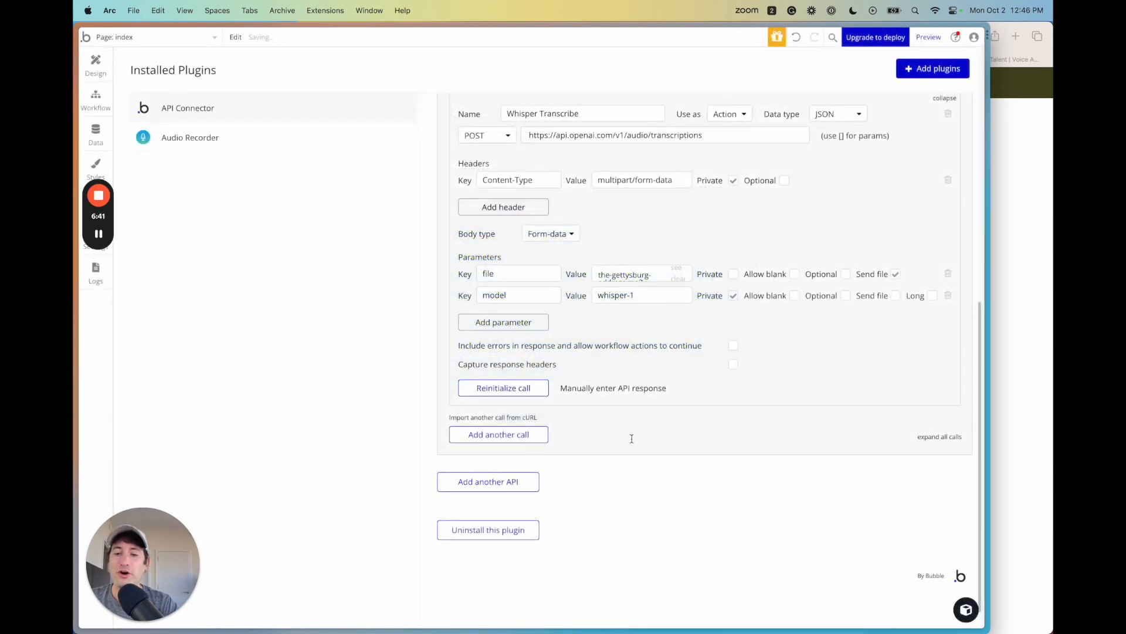
Step: Review the complete Open AI configuration in the API Connector and the Audio Recorder plugin's elements, events and actions
scroll(649, 448, up, 2)
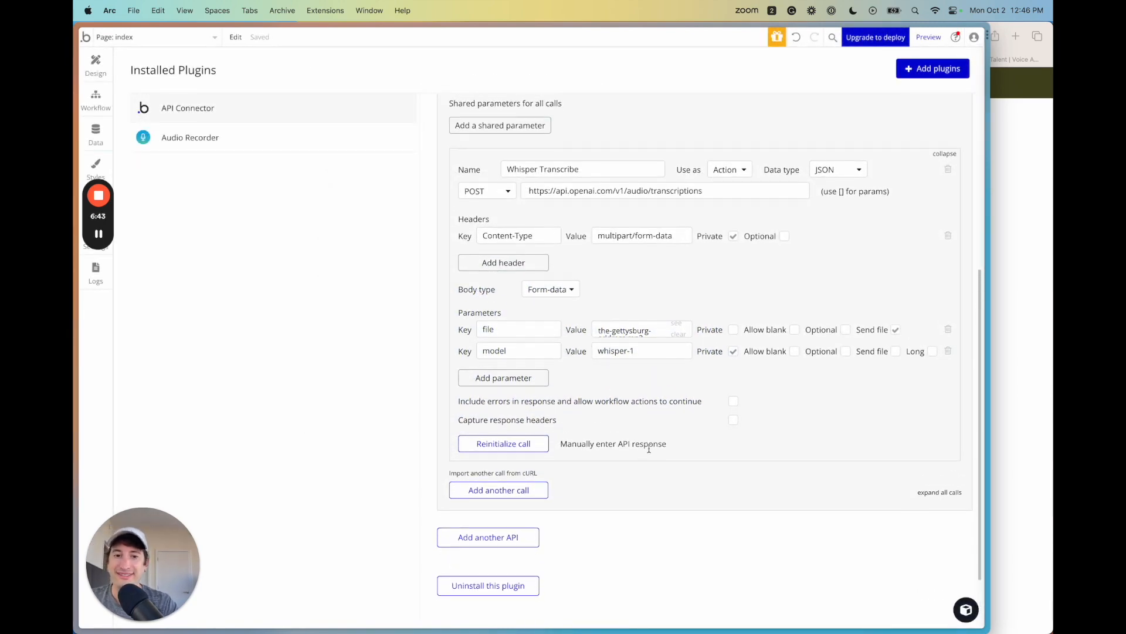
scroll(648, 448, up, 3)
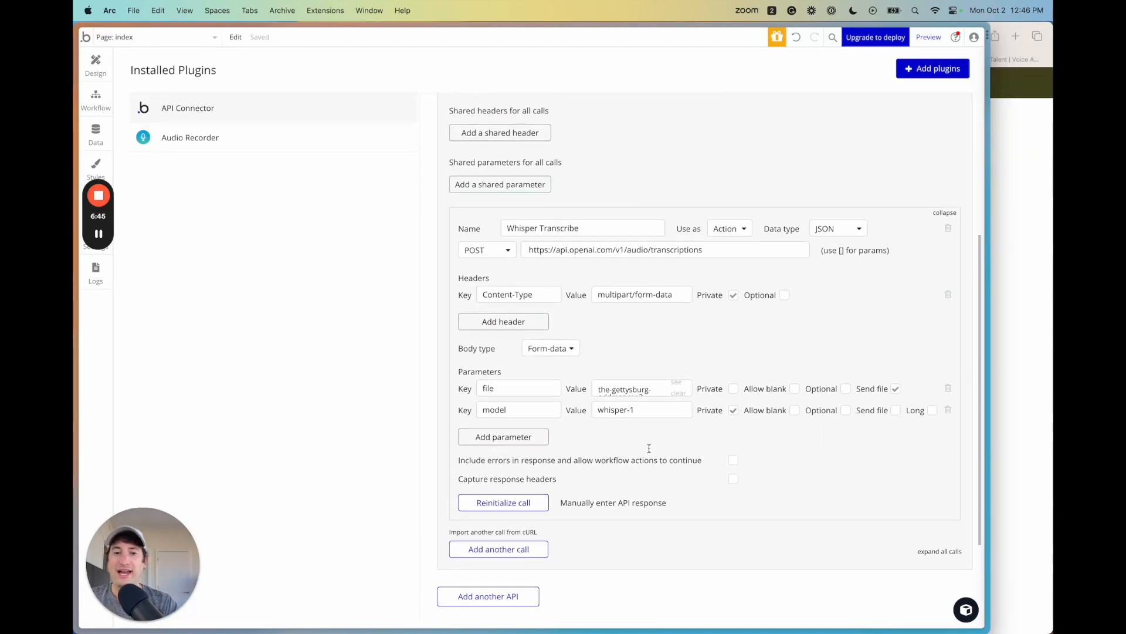
scroll(648, 447, up, 8)
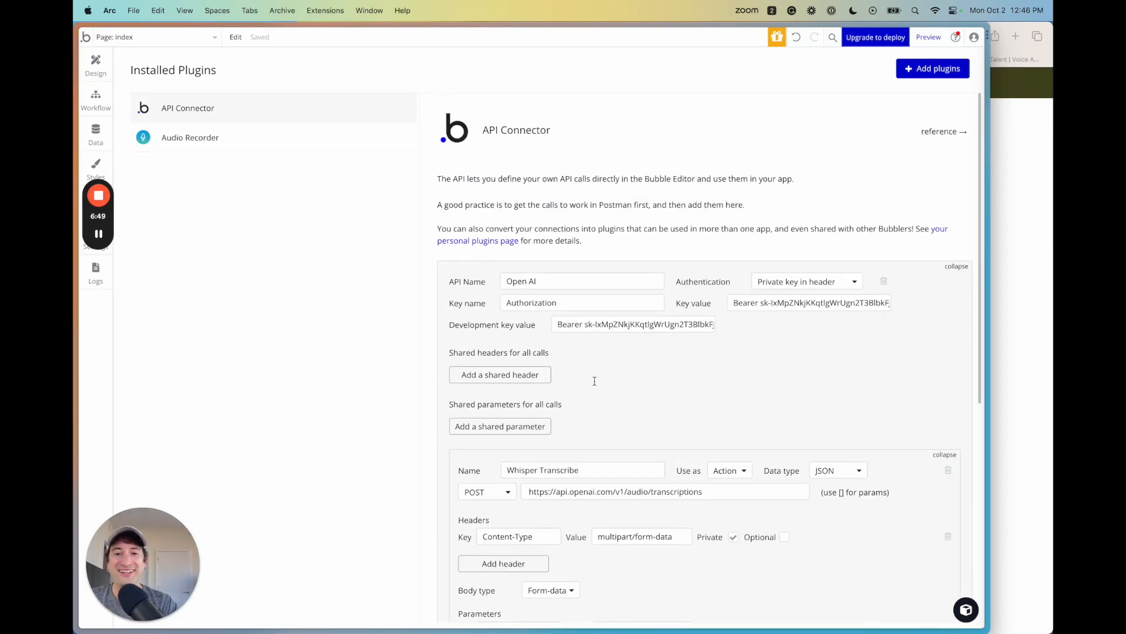
scroll(599, 378, down, 14)
scroll(587, 382, up, 14)
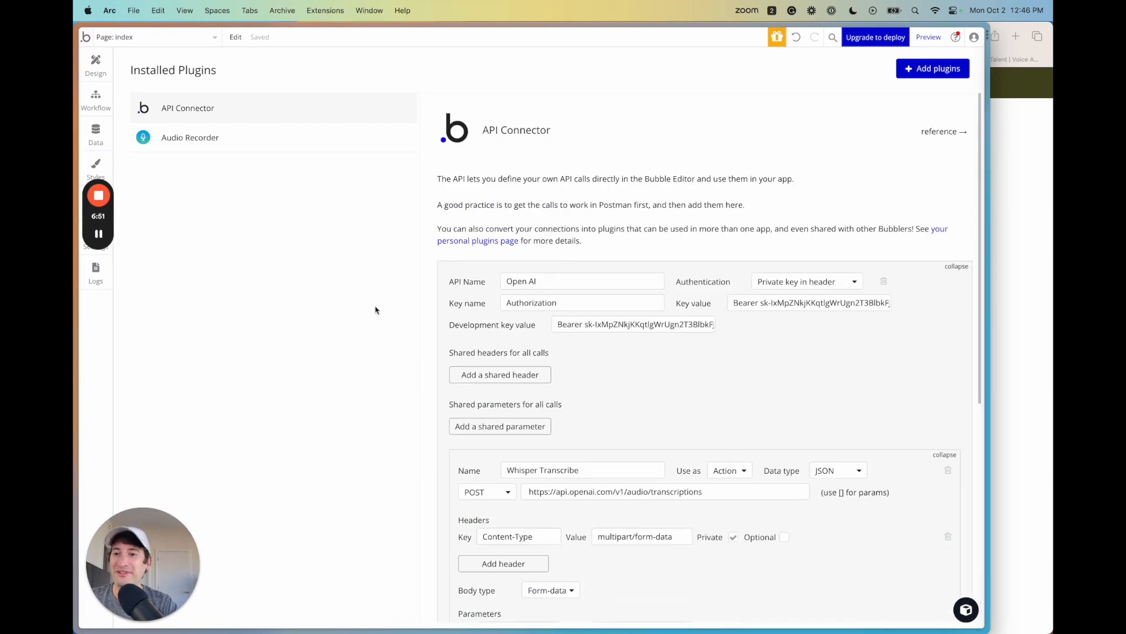
click(227, 144)
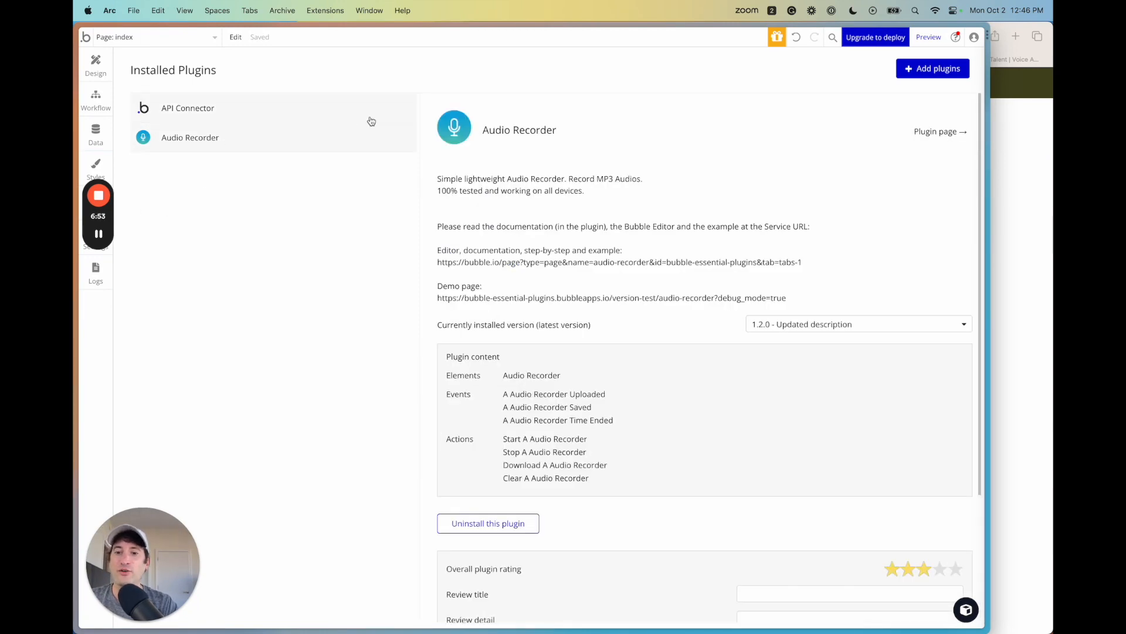
click(99, 233)
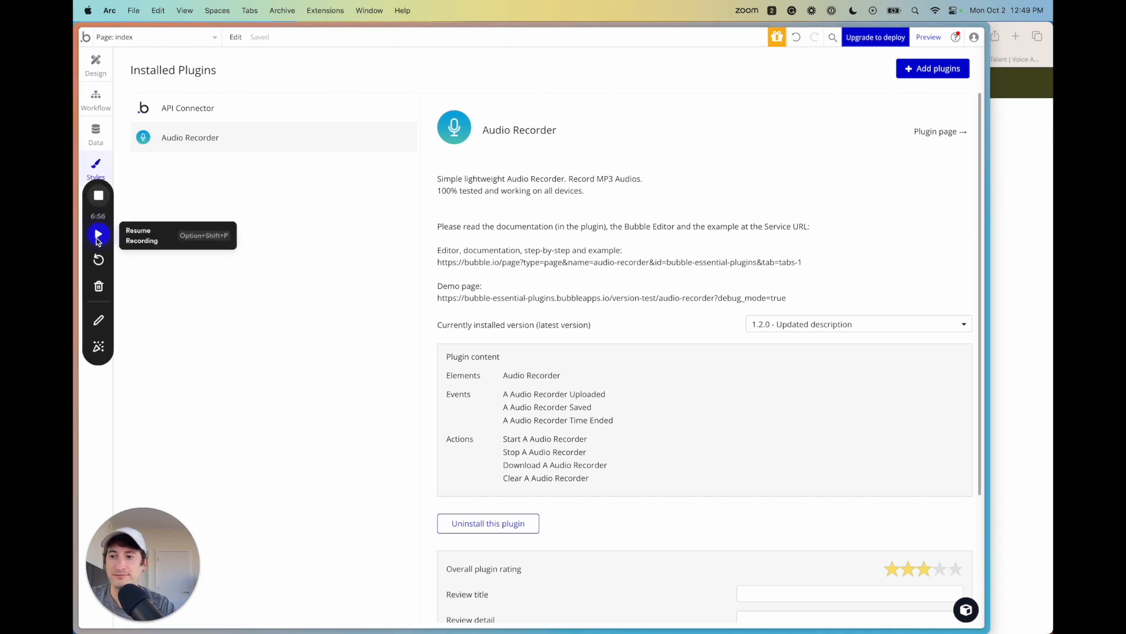
click(97, 234)
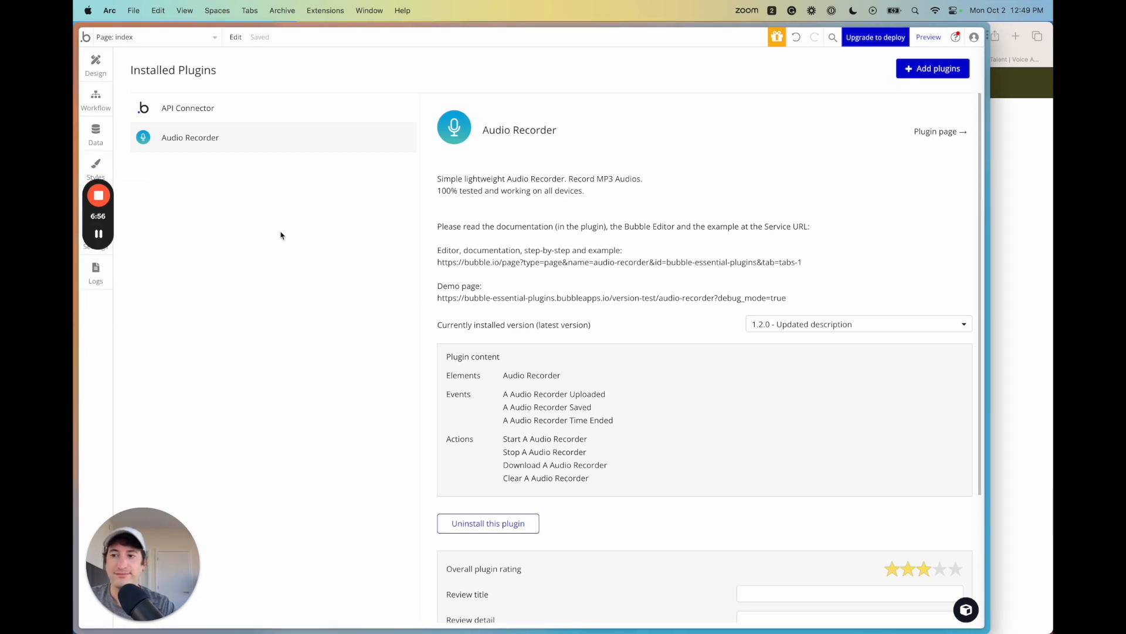
Step: Place an Audio Recorder element about 21 by 19 px near the index page's upper-left corner
click(95, 64)
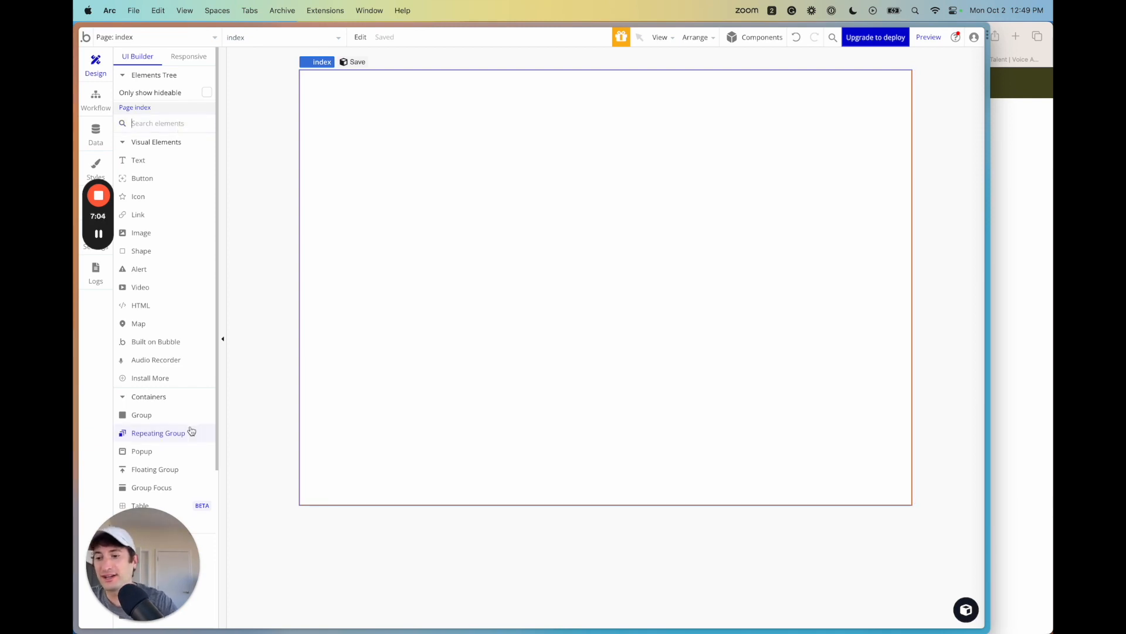
scroll(184, 432, down, 5)
scroll(138, 427, down, 2)
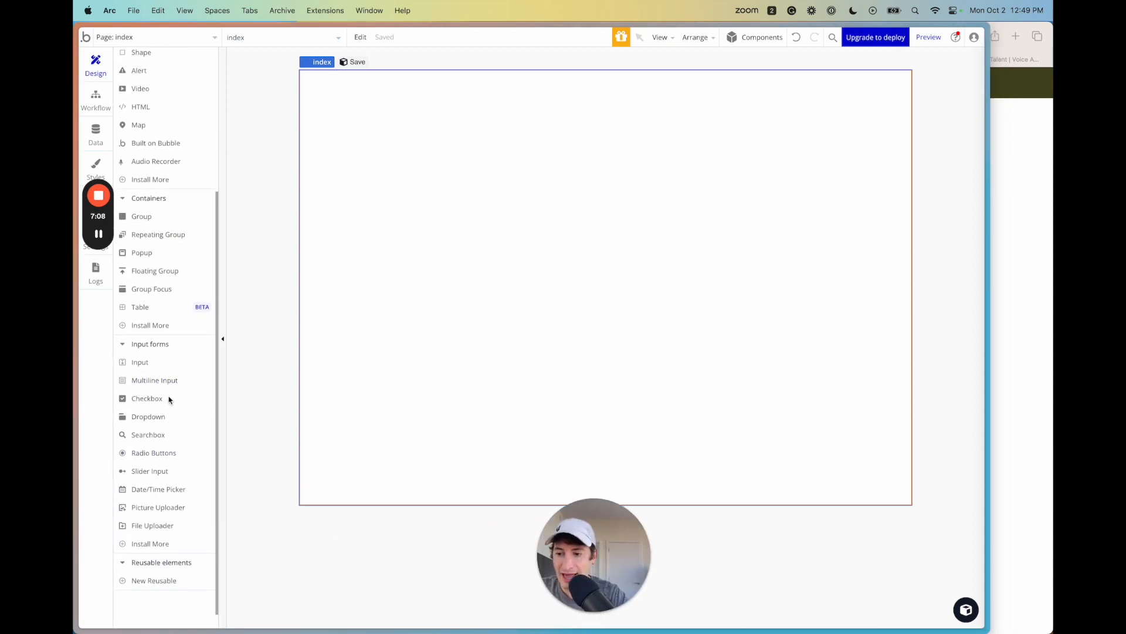
scroll(168, 399, up, 1)
scroll(169, 400, up, 5)
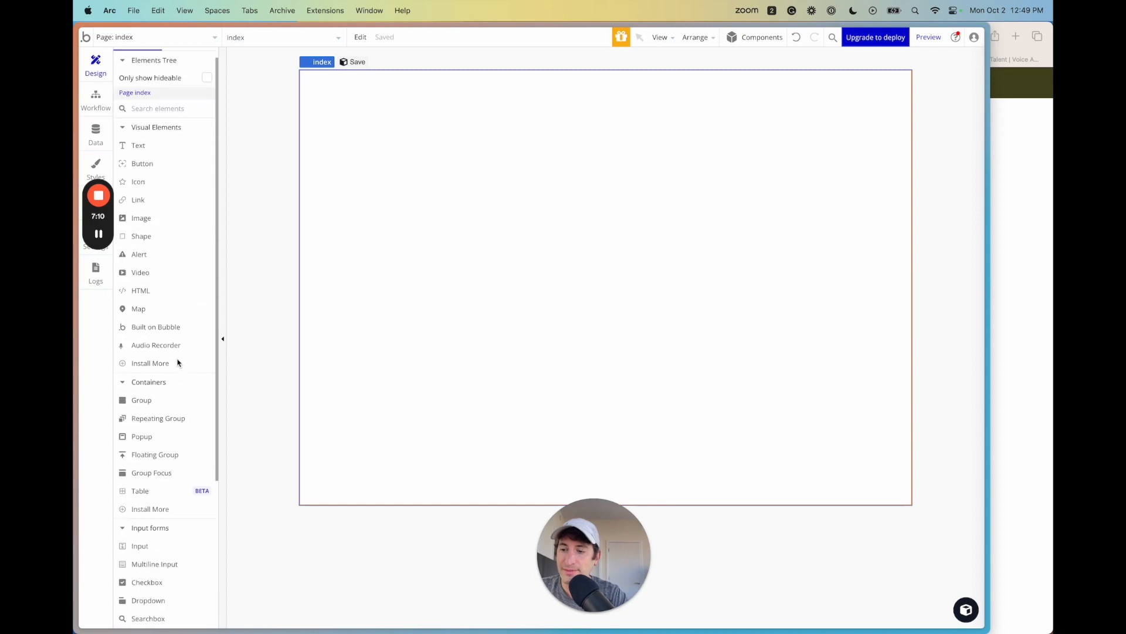
drag(425, 275, 320, 94)
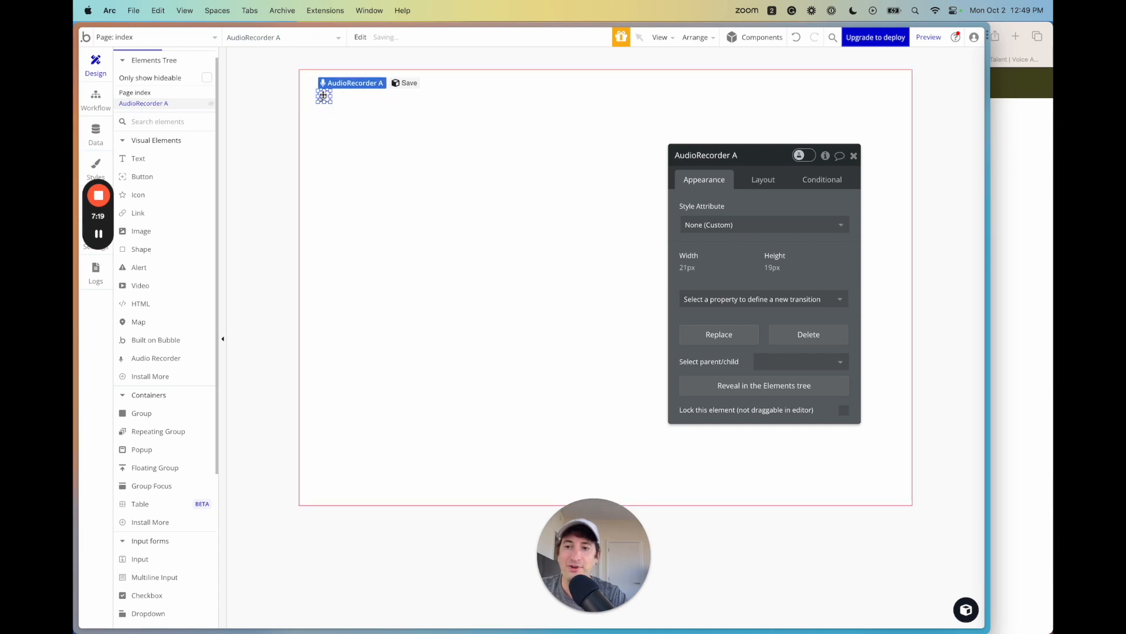
Step: Set the audio recorder element's width and height to 1 px, and reselect it after checking its appearance settings
click(762, 177)
drag(760, 176, 698, 141)
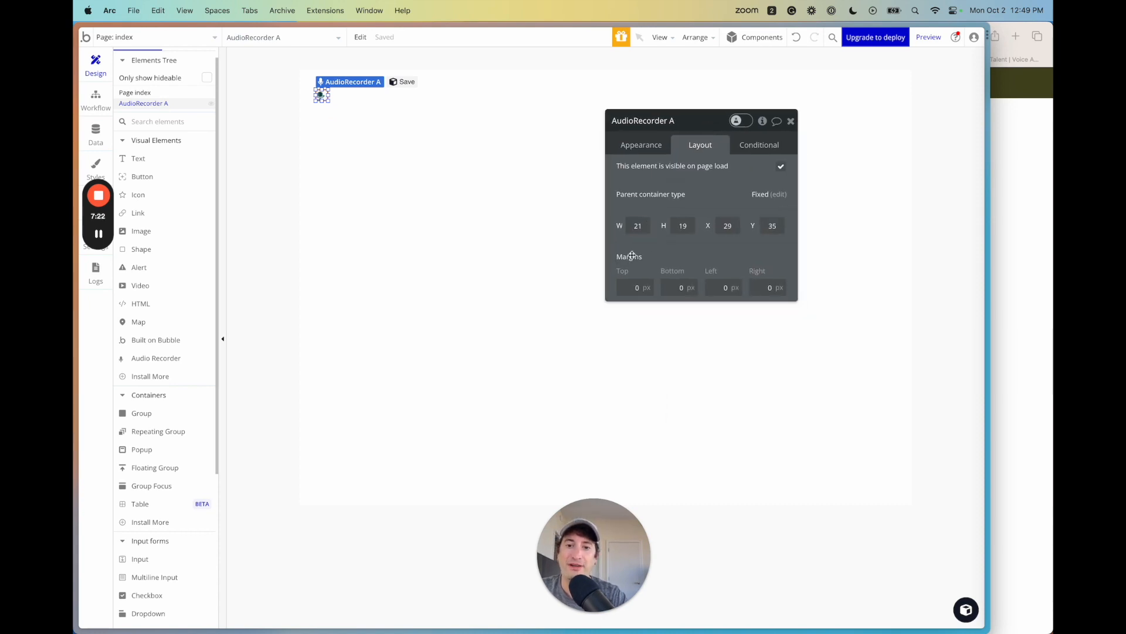
click(634, 229)
text(1)
double_click(678, 223)
text(1)
click(679, 214)
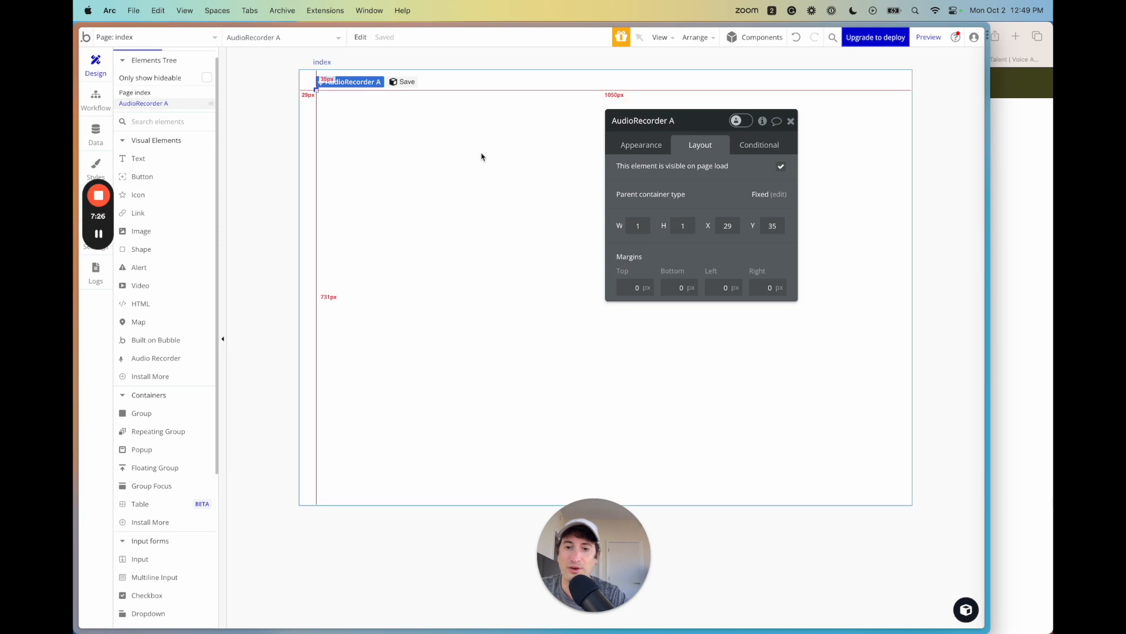
click(667, 145)
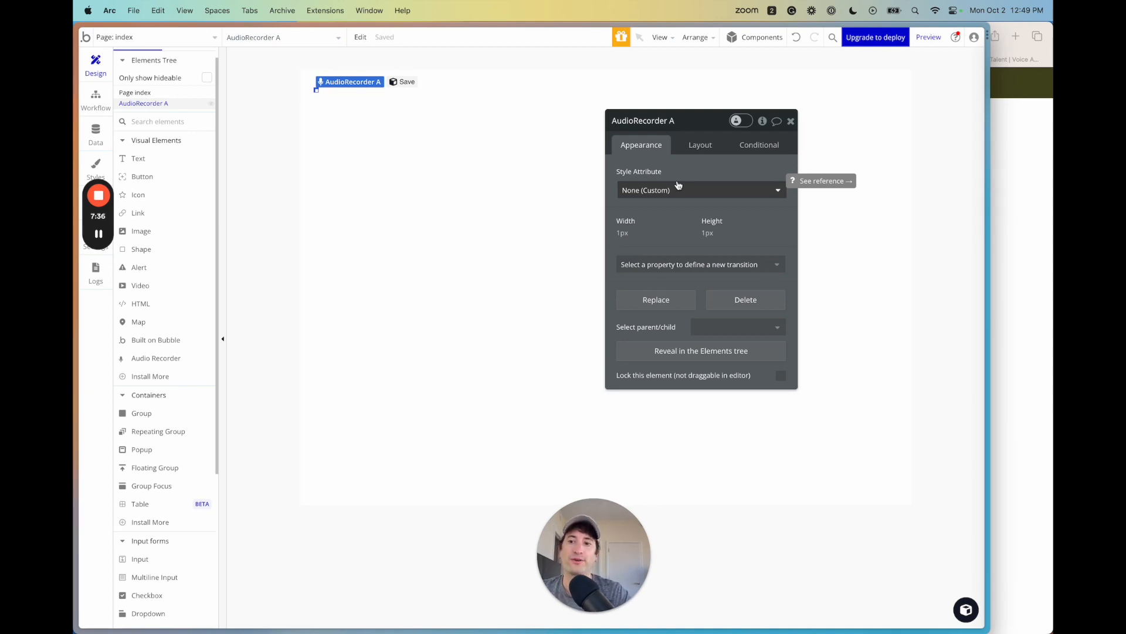
click(380, 111)
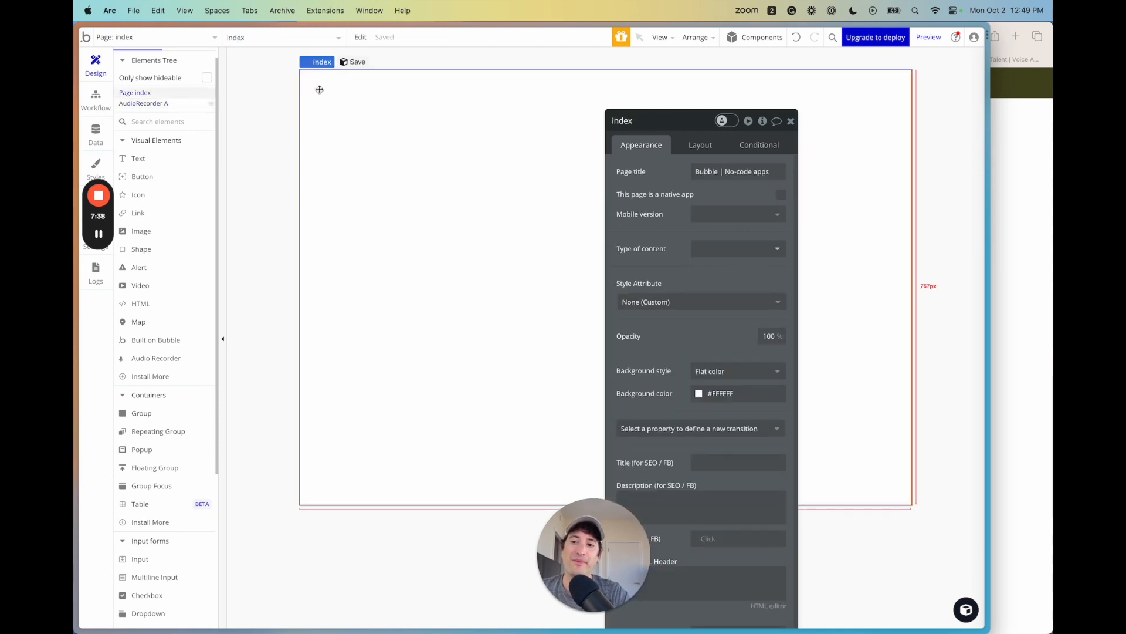
click(138, 104)
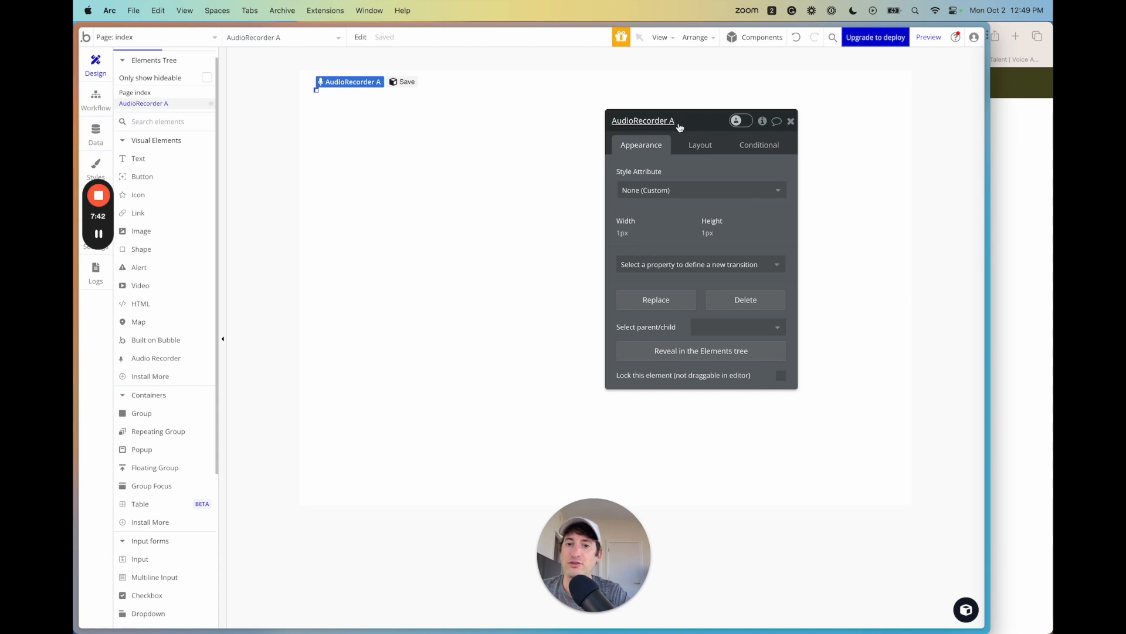
Step: Find the Icon element and draw one about 257 by 277 px near the middle of the index page
click(163, 125)
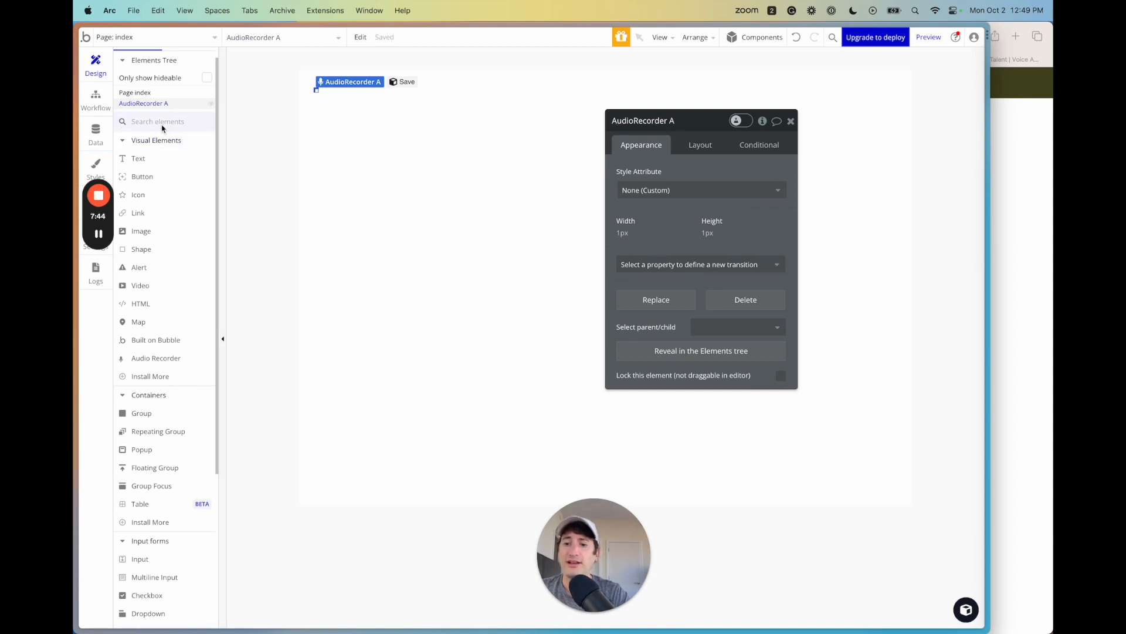
text(icon)
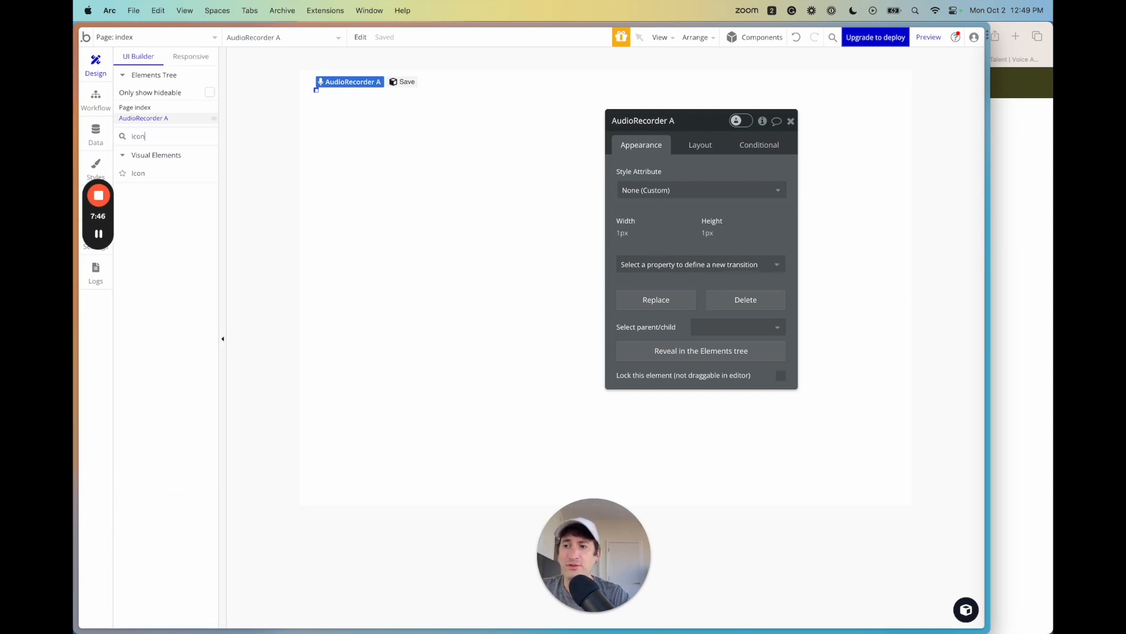
click(158, 173)
drag(525, 153, 671, 311)
drag(582, 247, 572, 262)
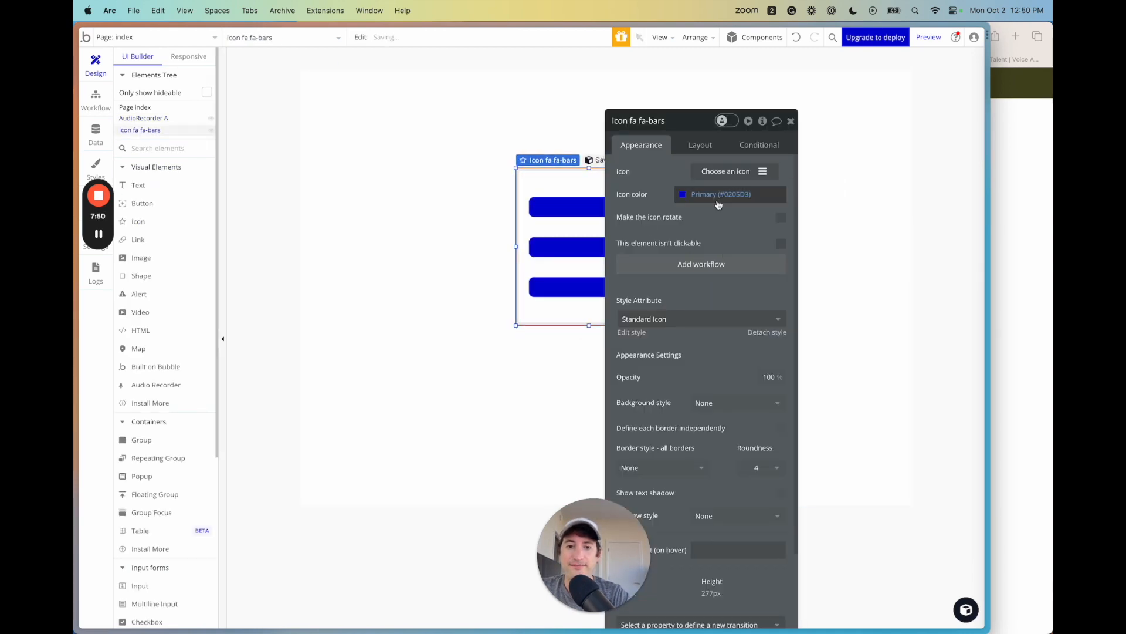
Step: Change the new icon to the microphone symbol and set its color to the green Success variable
click(758, 173)
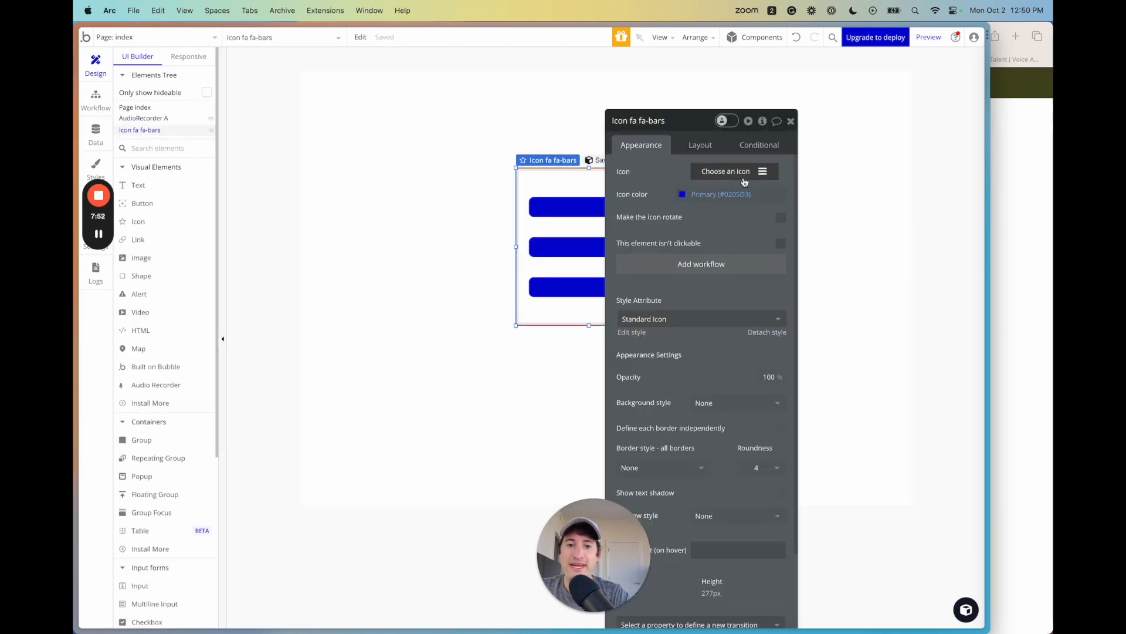
text(mic)
click(699, 189)
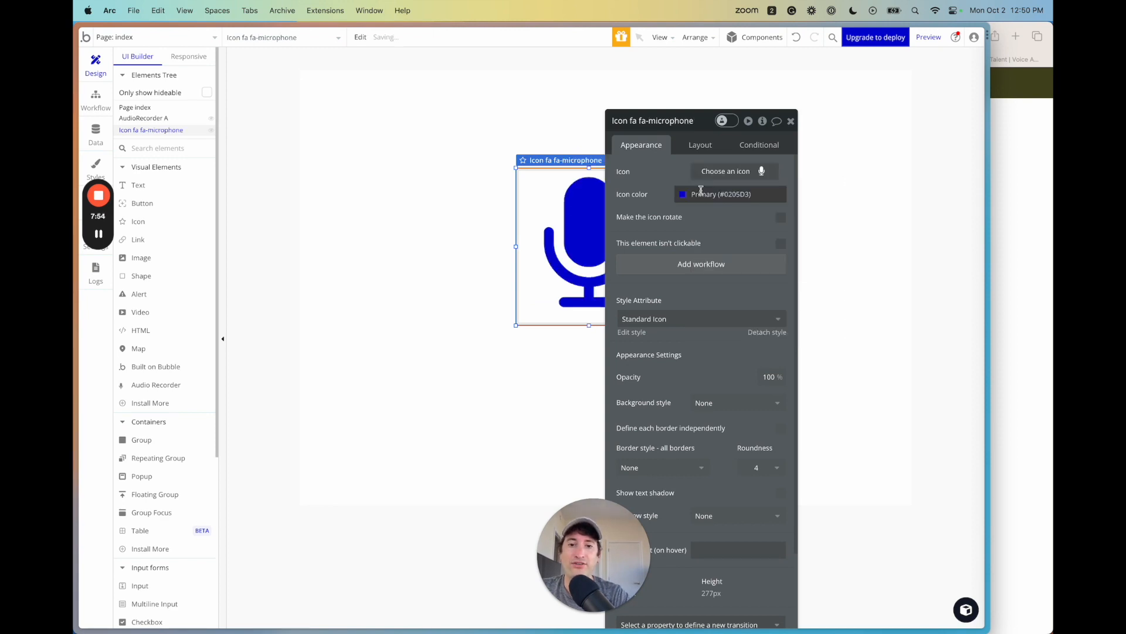
click(688, 199)
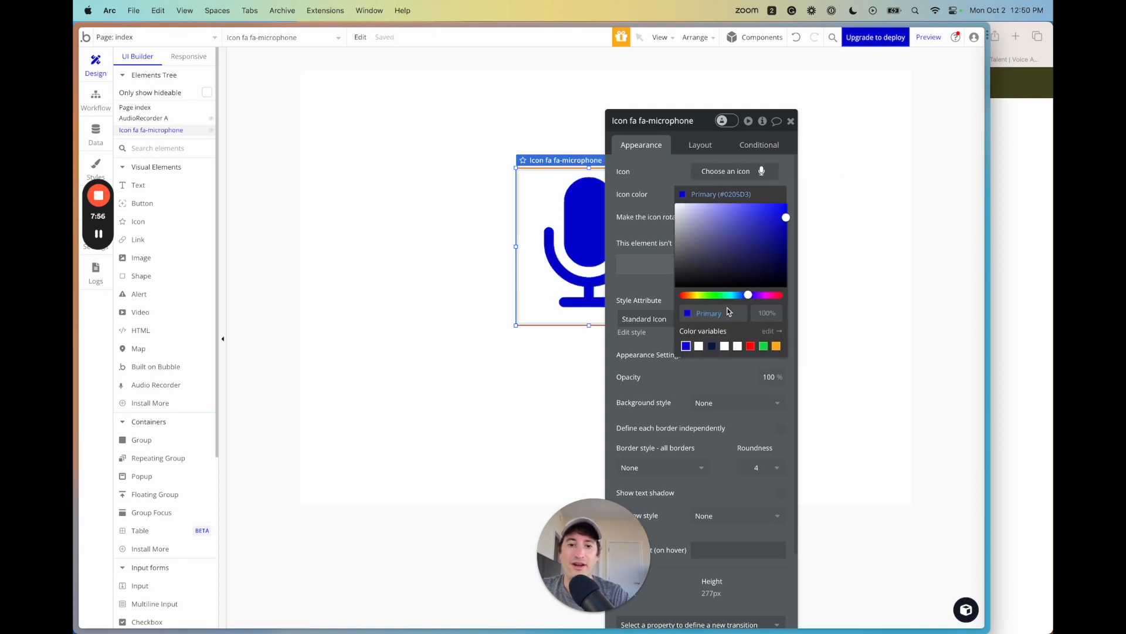
click(763, 346)
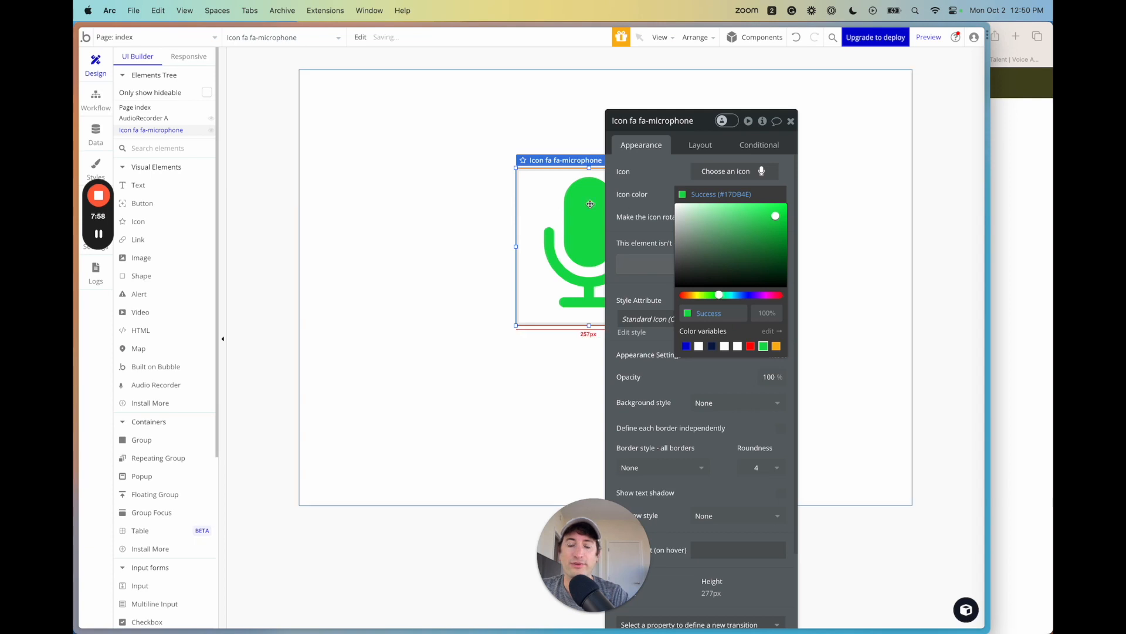
Step: Shrink the microphone icon to about 154 by 173 px
drag(701, 128, 847, 115)
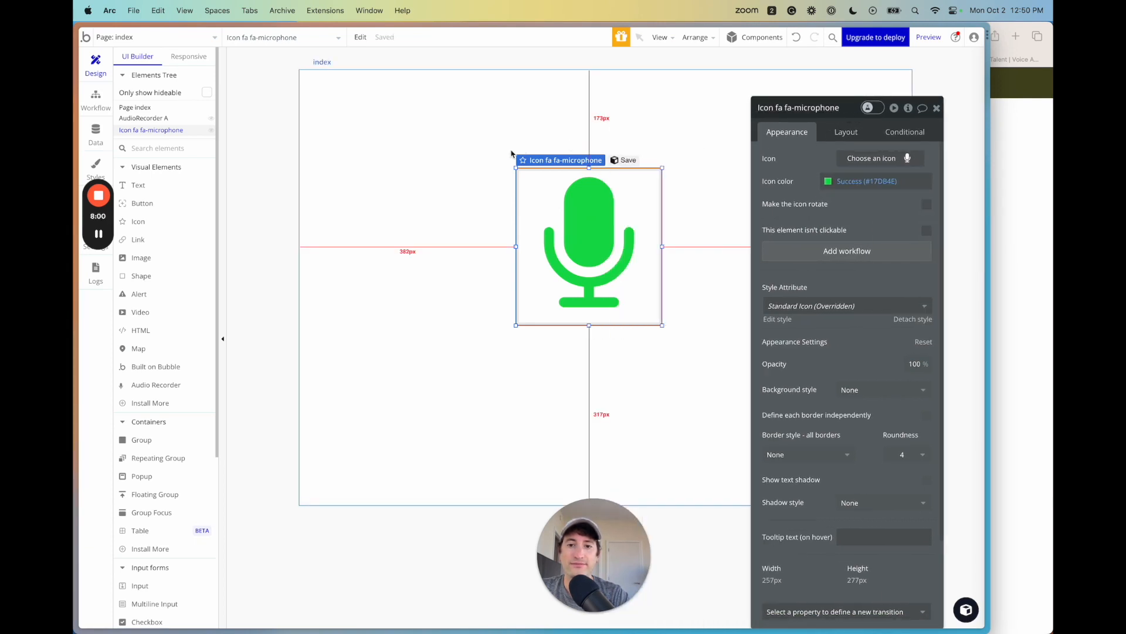
drag(516, 168, 637, 233)
click(98, 234)
click(97, 233)
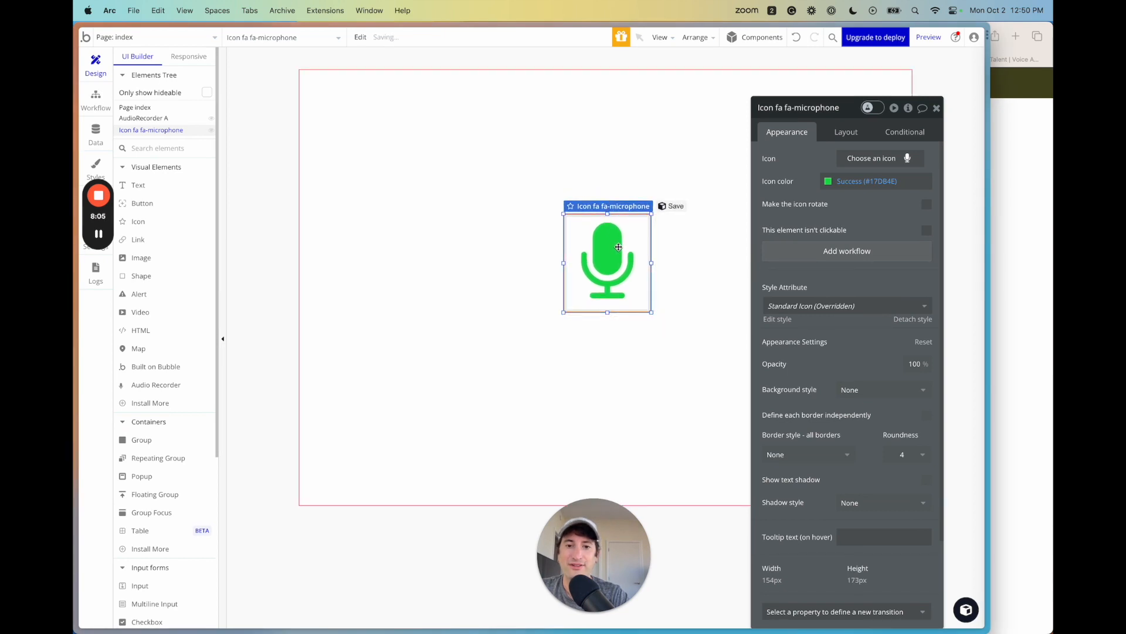
Step: Rename the microphone icon element as Recorder Icon and shift it slightly upward on the page
click(817, 108)
text(Recorder Icon)
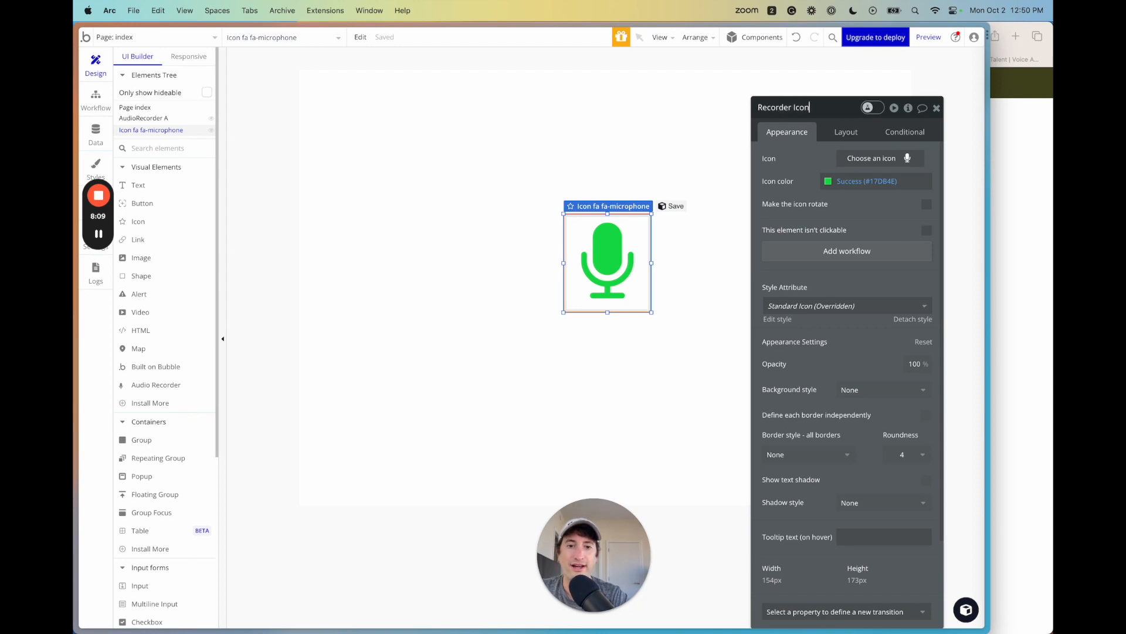
drag(606, 244, 606, 241)
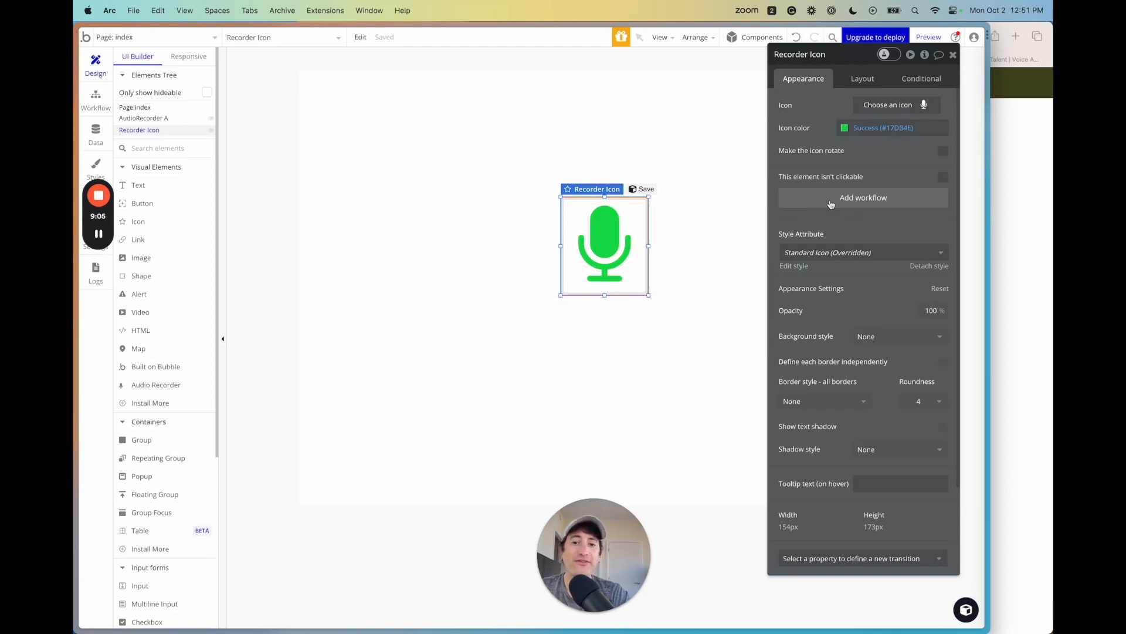
Step: Create a workflow for when Recorder Icon is clicked and open its event settings
click(831, 204)
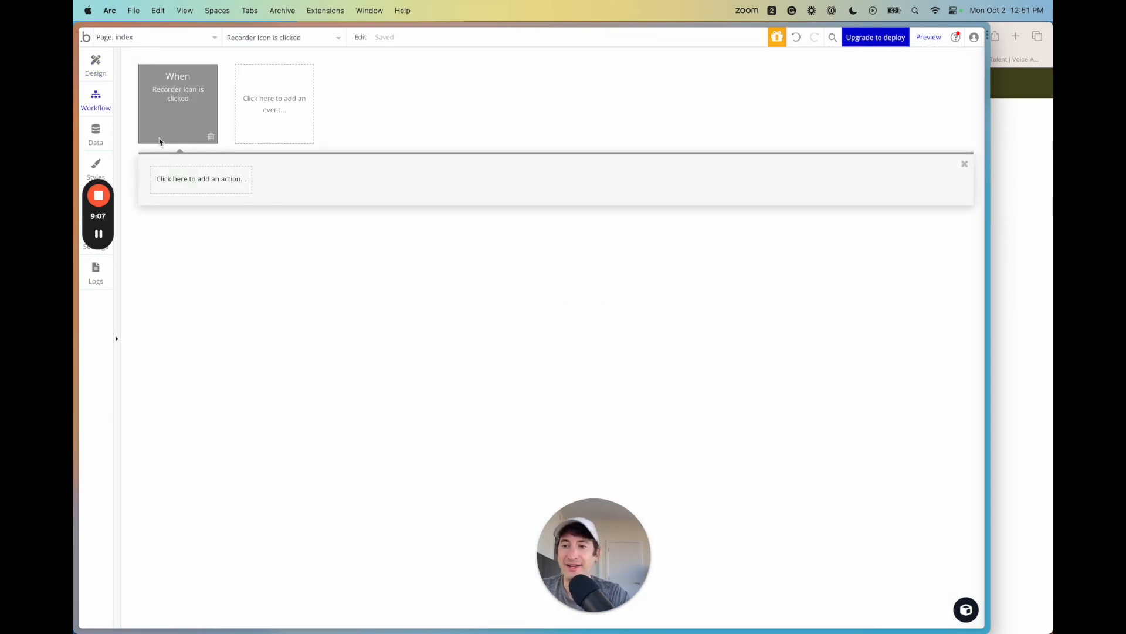
click(174, 122)
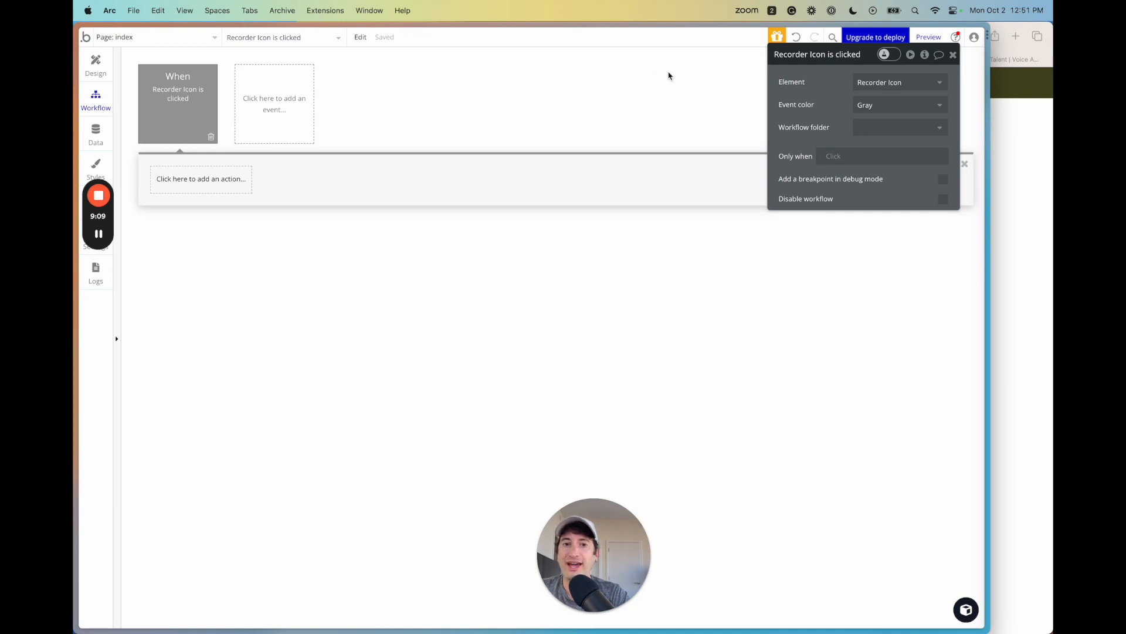
drag(808, 67, 448, 84)
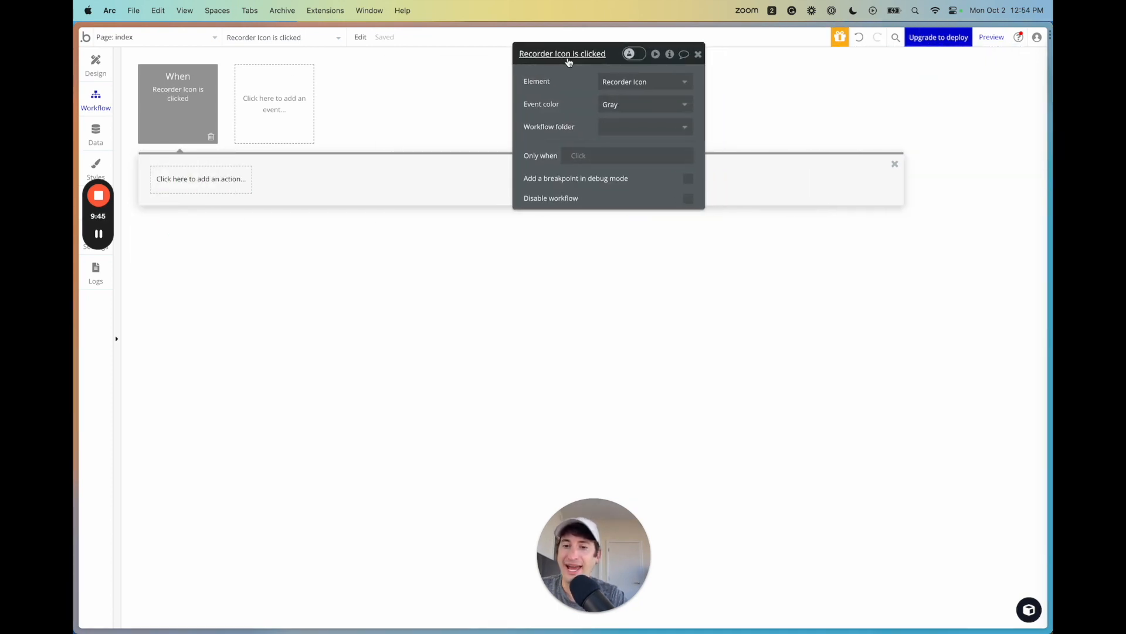
Step: Restrict the Recorder Icon click event to run only when AudioRecorder A's Recording Status is no
click(571, 156)
text(au)
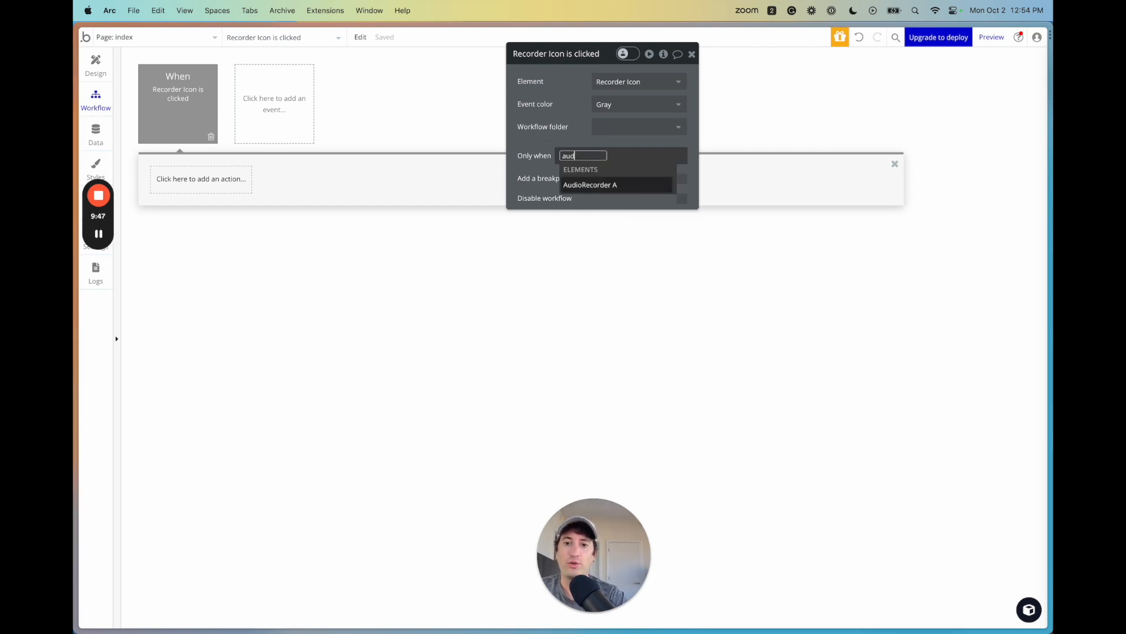
text(d)
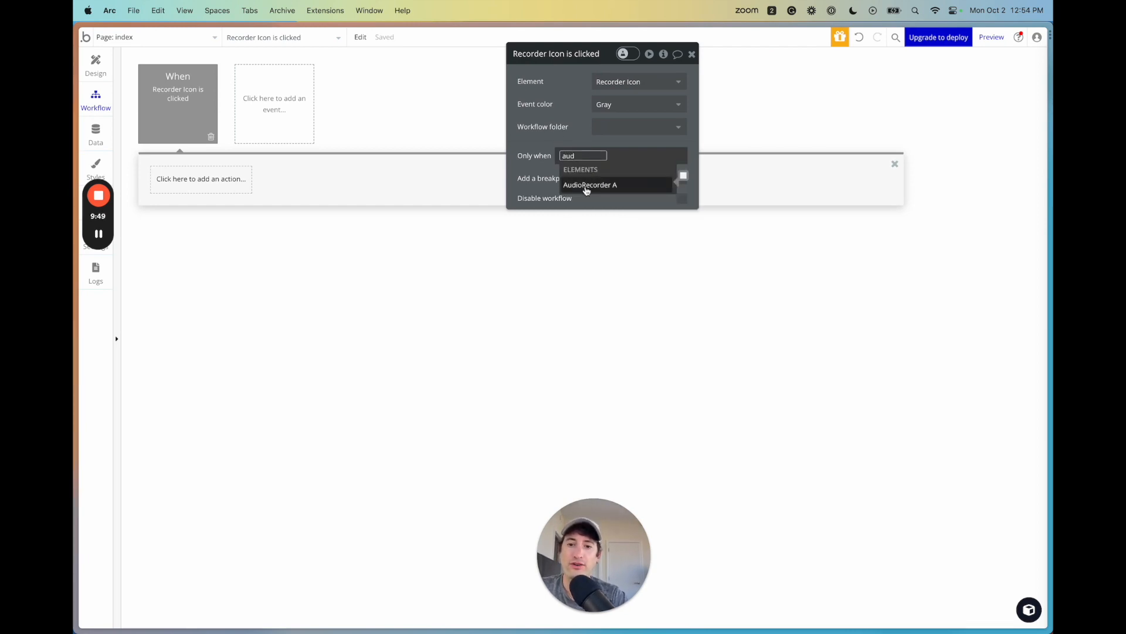
click(586, 186)
click(637, 186)
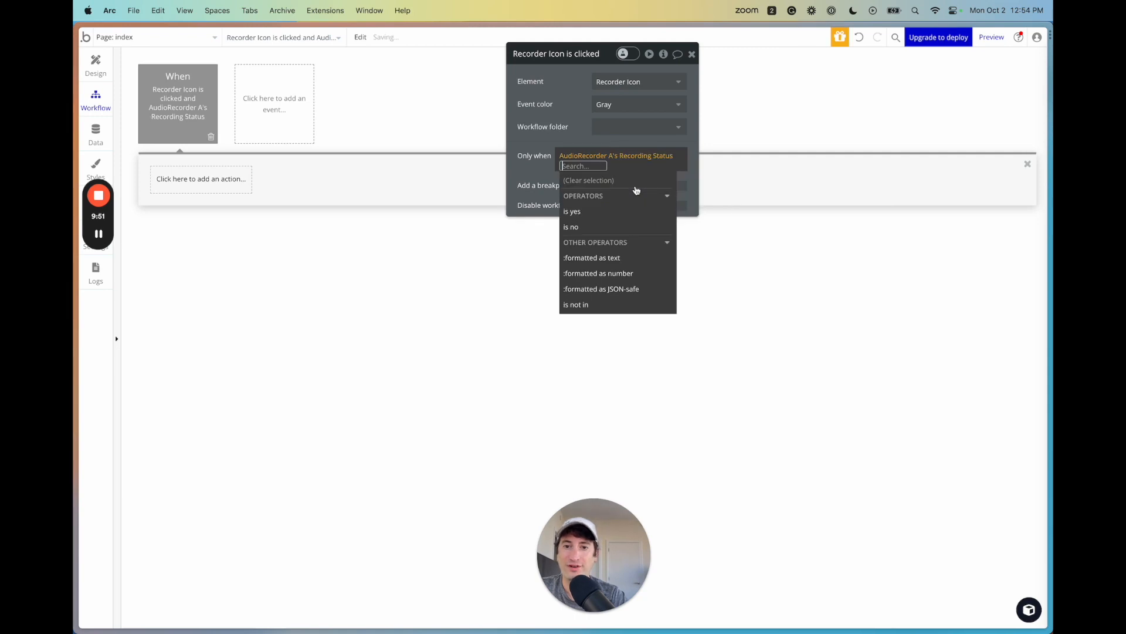
click(590, 227)
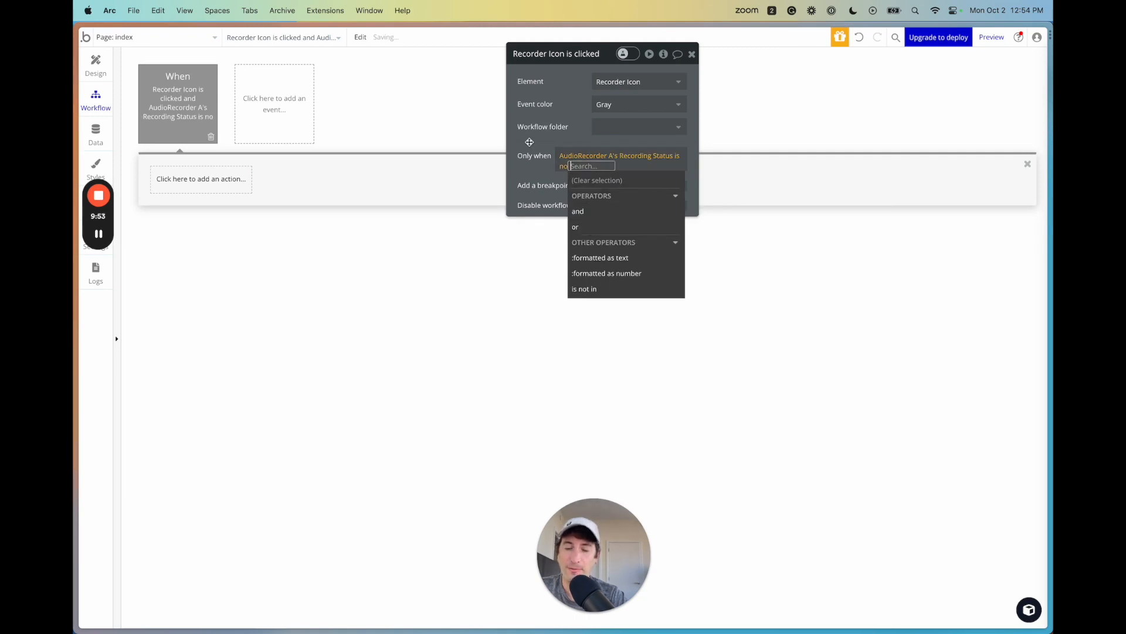
click(530, 157)
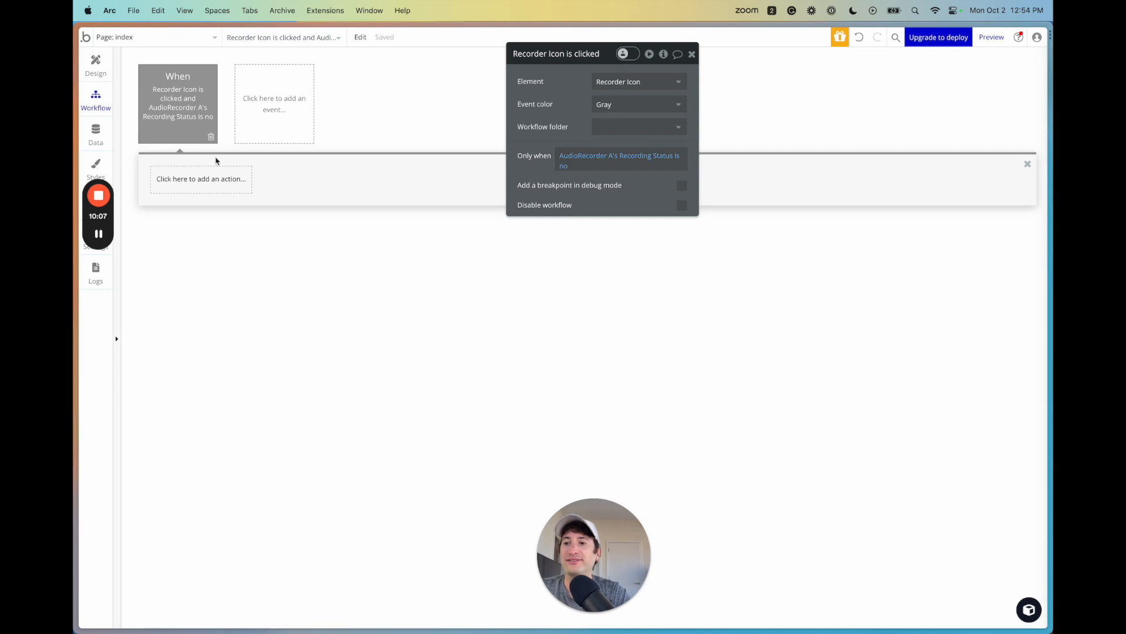
Step: Add a Start a Audio Recorder action for AudioRecorder A to the Recorder Icon workflow
click(211, 182)
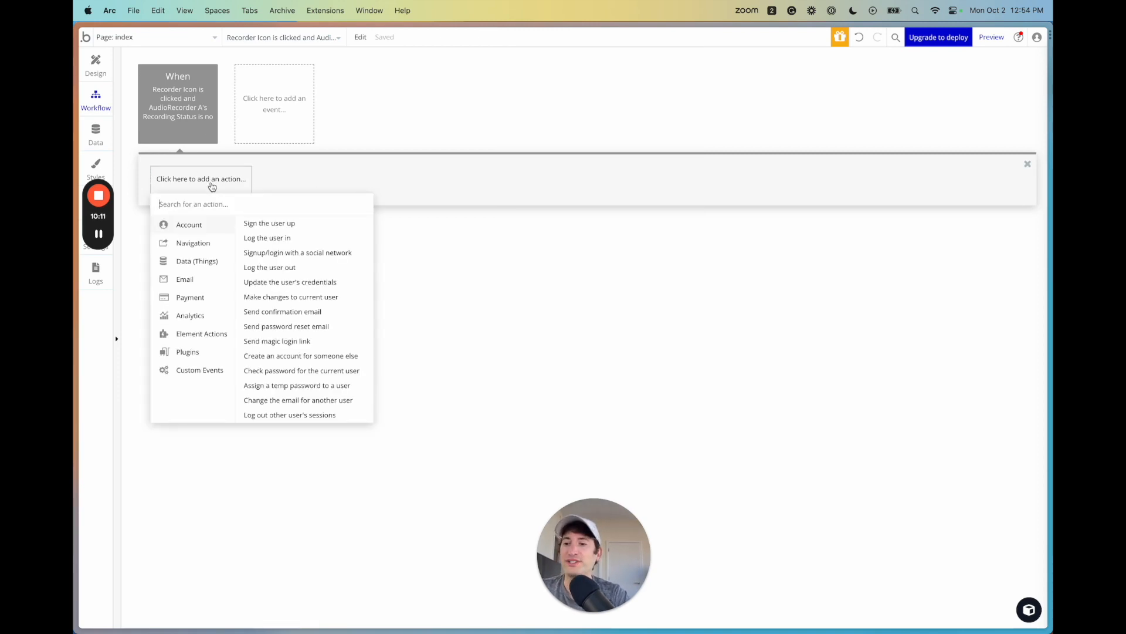
text(record)
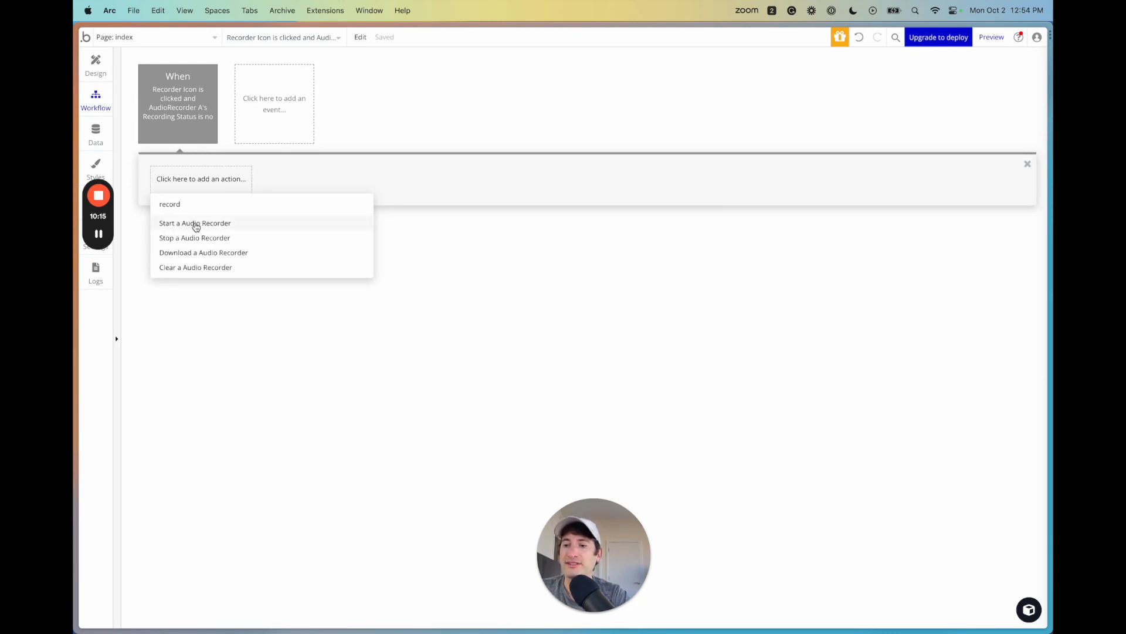
click(195, 225)
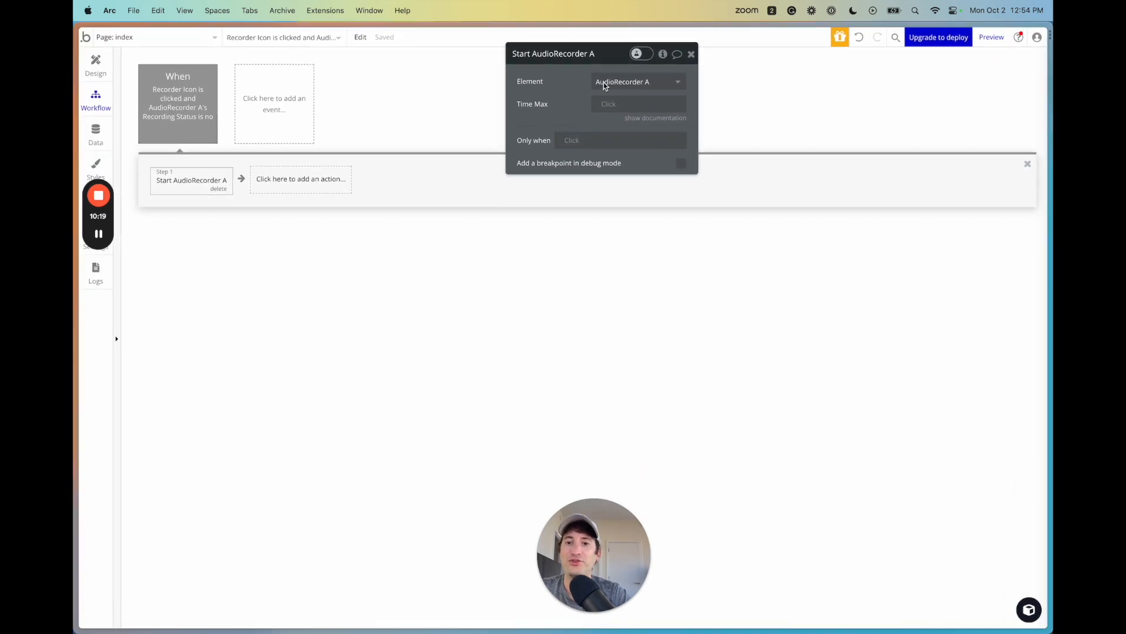
click(174, 100)
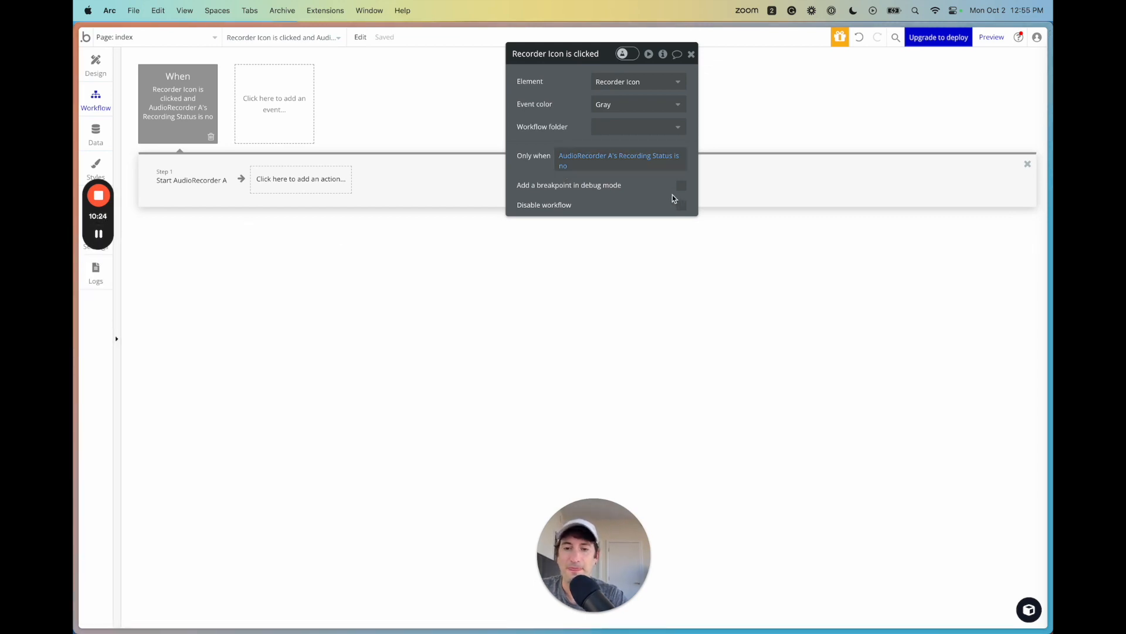
drag(605, 53, 700, 54)
key(ctrl+alt+Return)
key(ctrl+alt+Return)
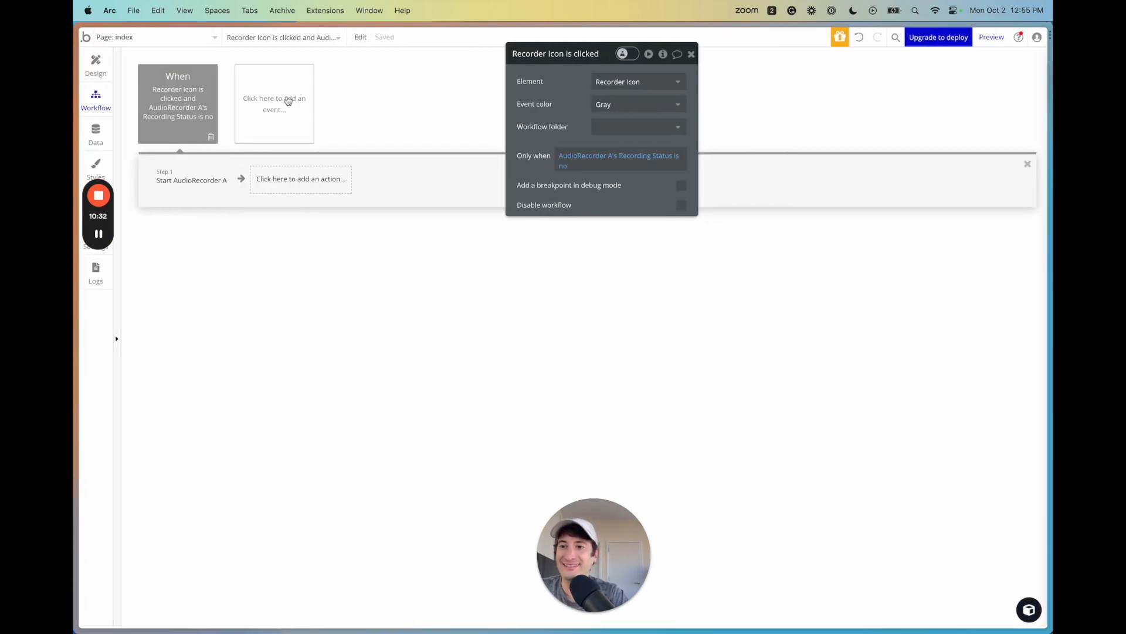
Step: Create a second workflow event that runs when the Recorder Icon element is clicked
click(293, 119)
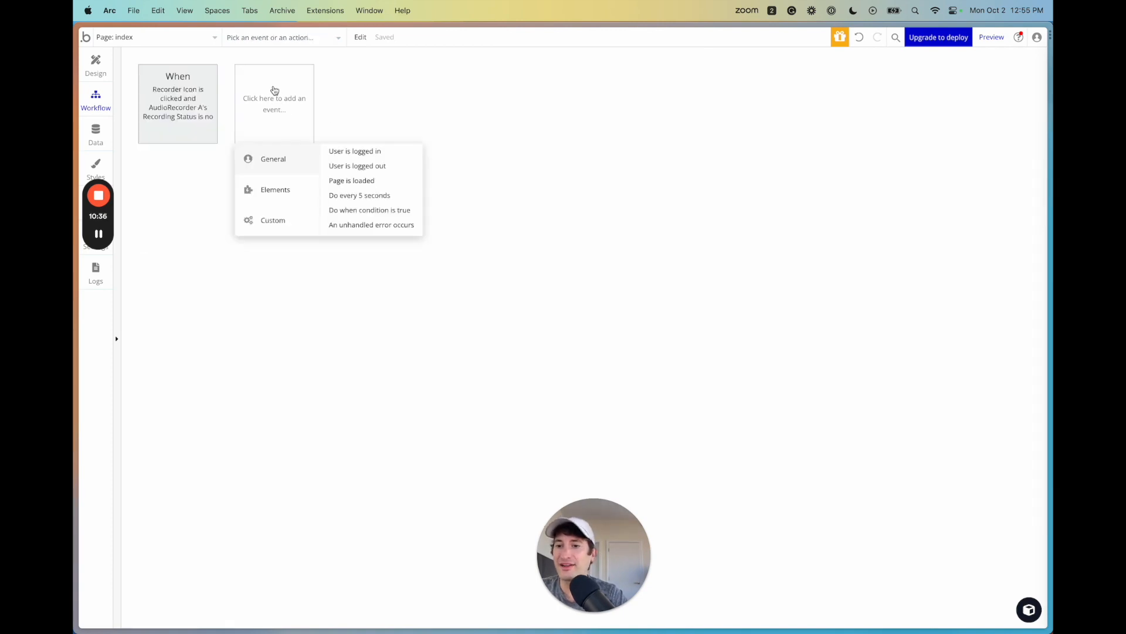
mouse_move(289, 189)
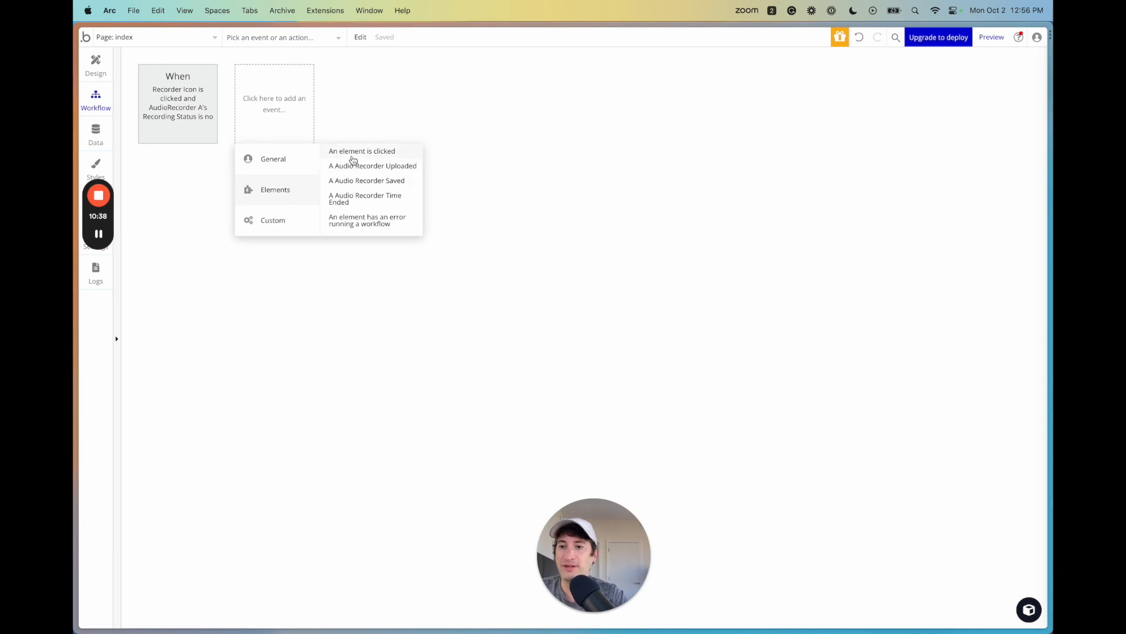
click(356, 152)
click(622, 81)
text(rec)
key(super+a)
text(re)
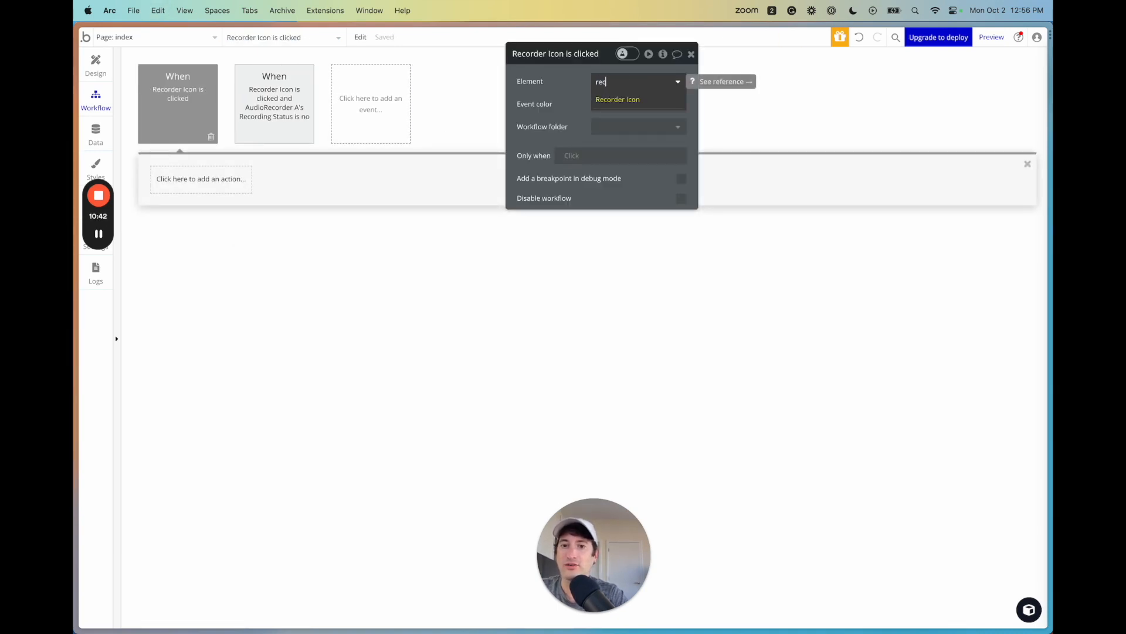
click(619, 101)
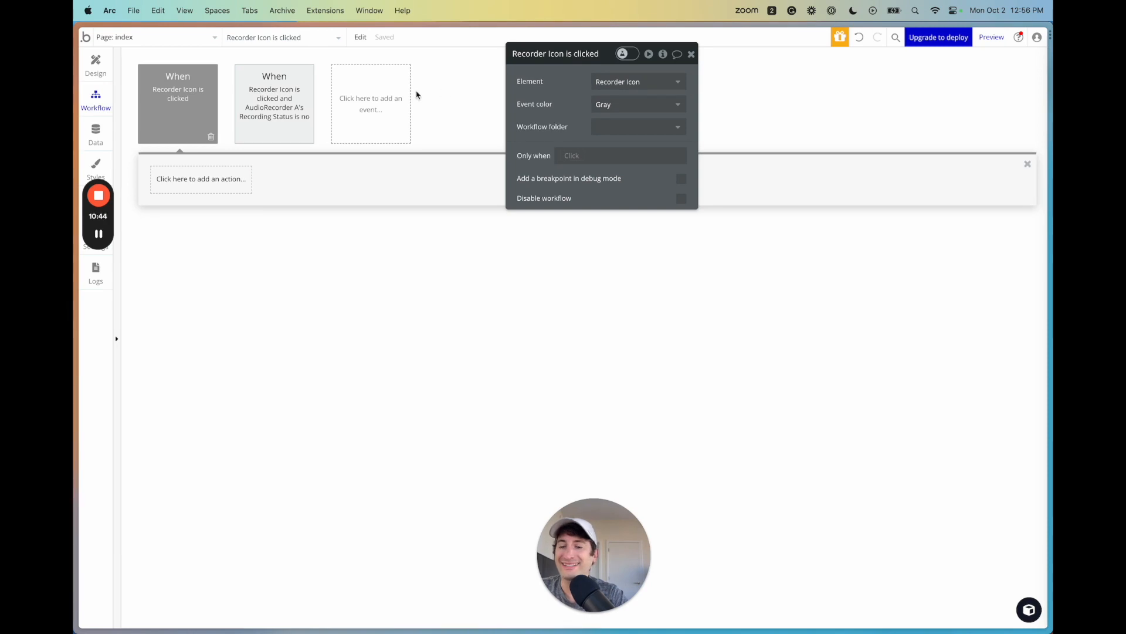
Step: Restrict the new Recorder Icon click event to run only when AudioRecorder A's Recording Status is yes
click(572, 156)
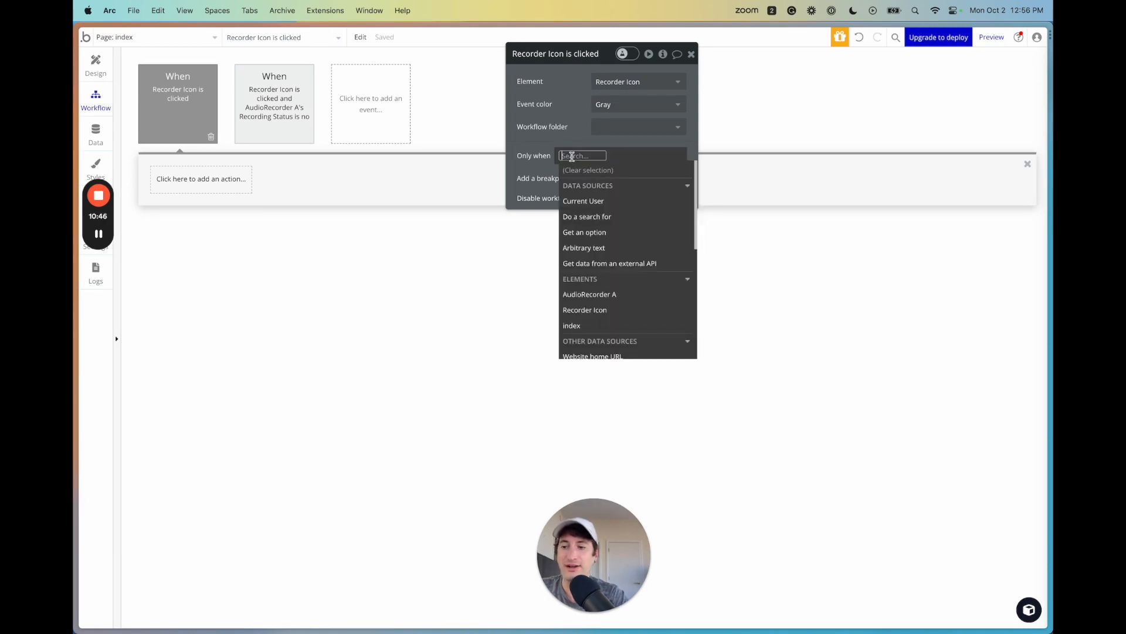
text(aud)
click(603, 184)
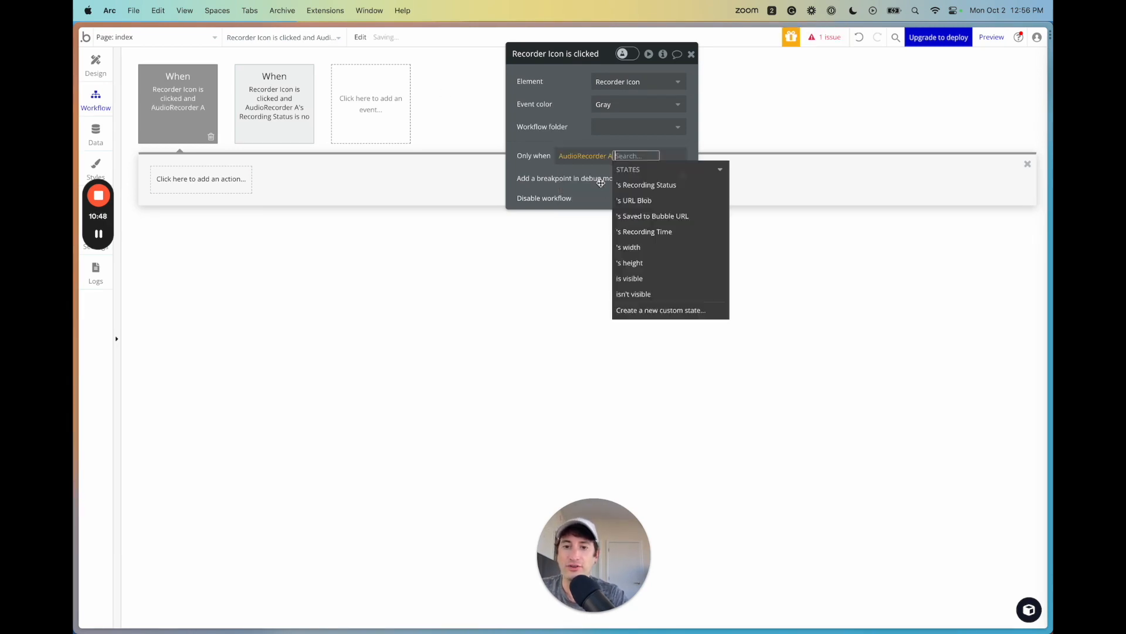
click(647, 186)
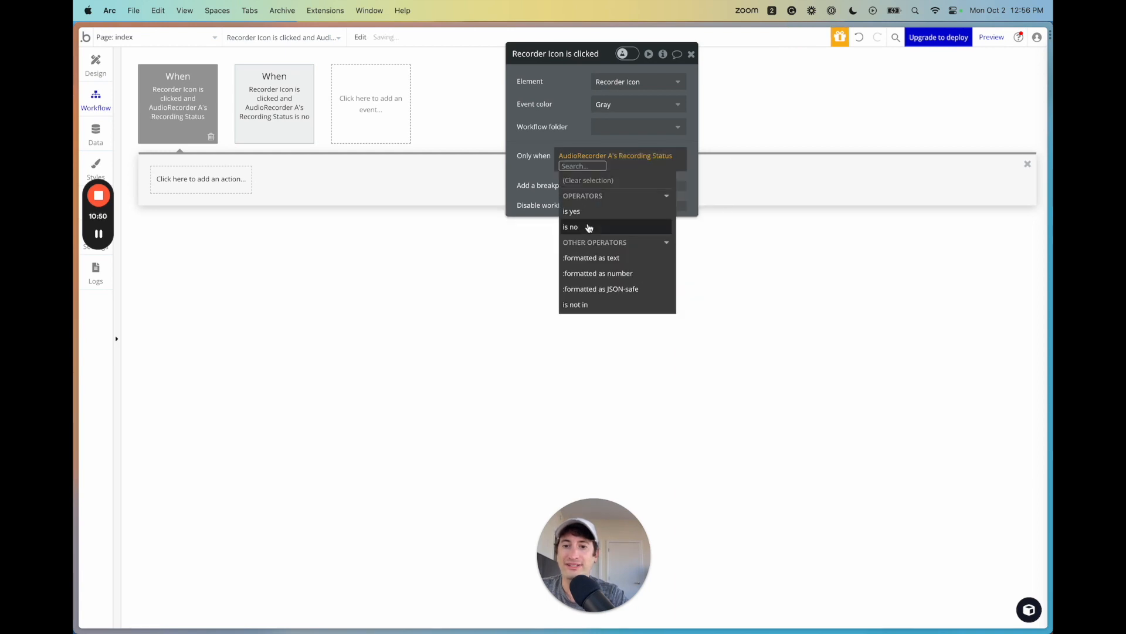
click(589, 212)
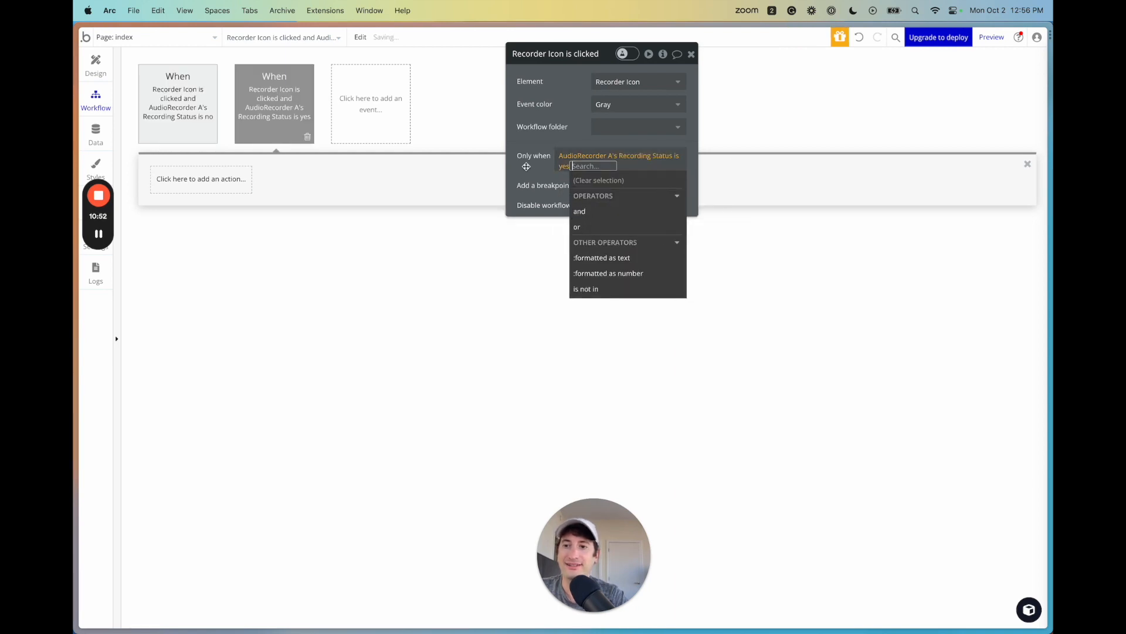
click(511, 177)
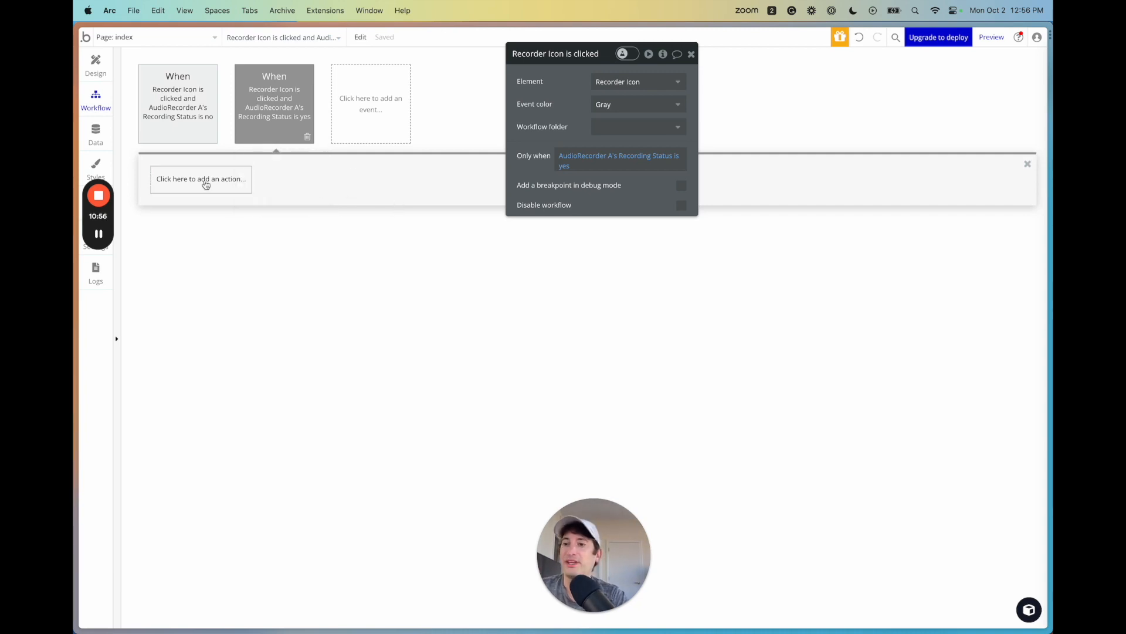
Step: Add a Stop a Audio Recorder action to the workflow for when Recording Status is yes
click(205, 187)
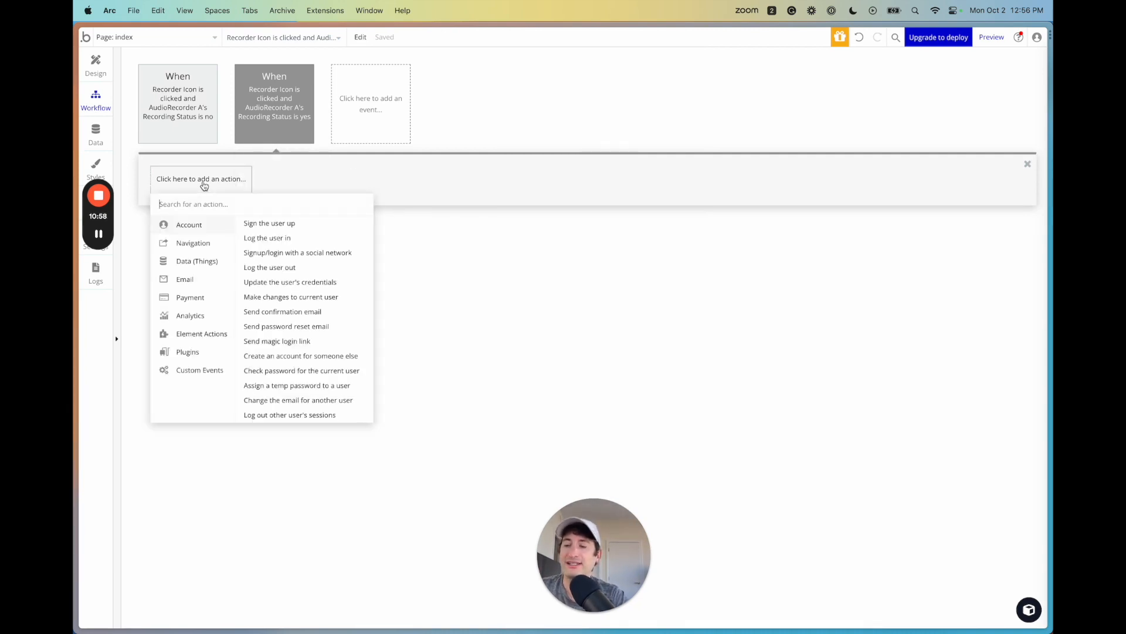
text(reco)
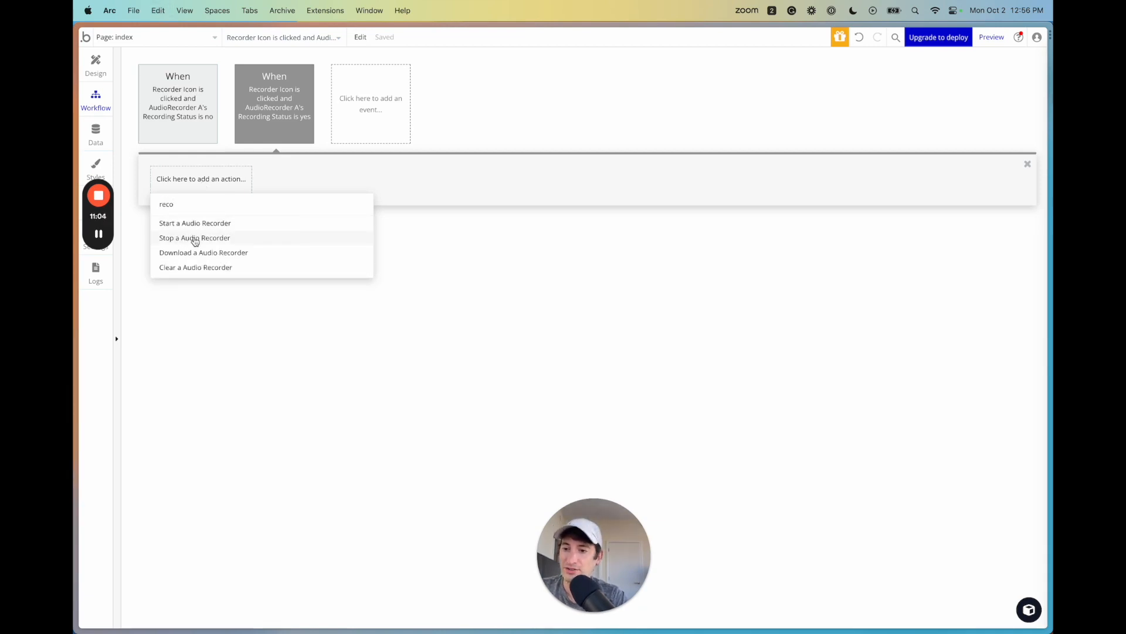
click(194, 238)
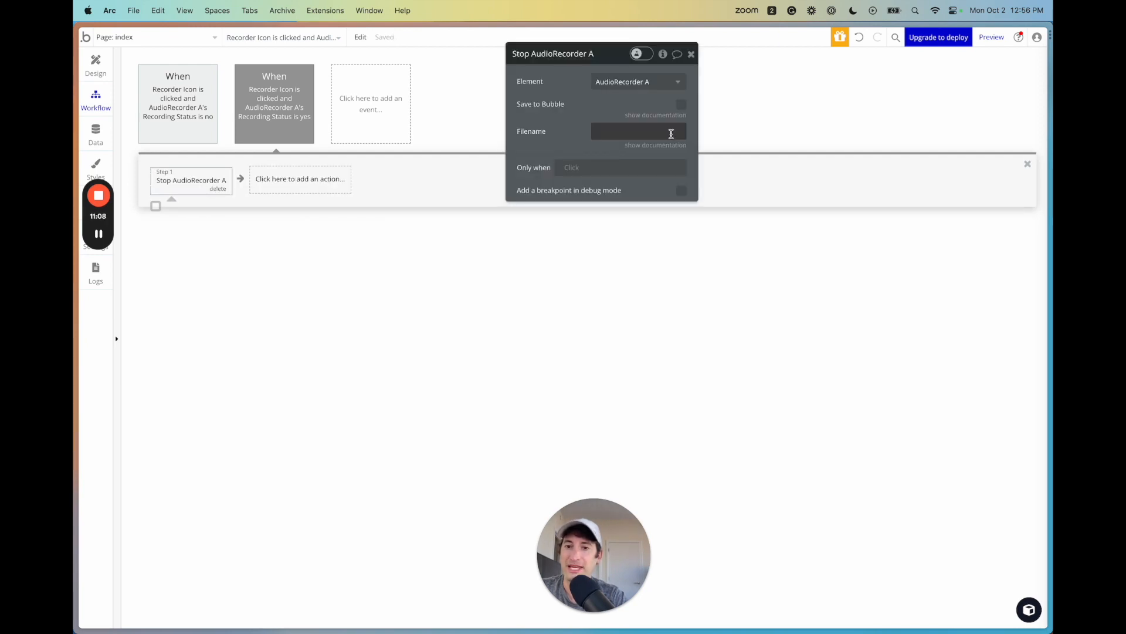
Step: Enable Save to Bubble in the Stop AudioRecorder A action and set its filename to audio
drag(611, 55, 589, 77)
double_click(590, 77)
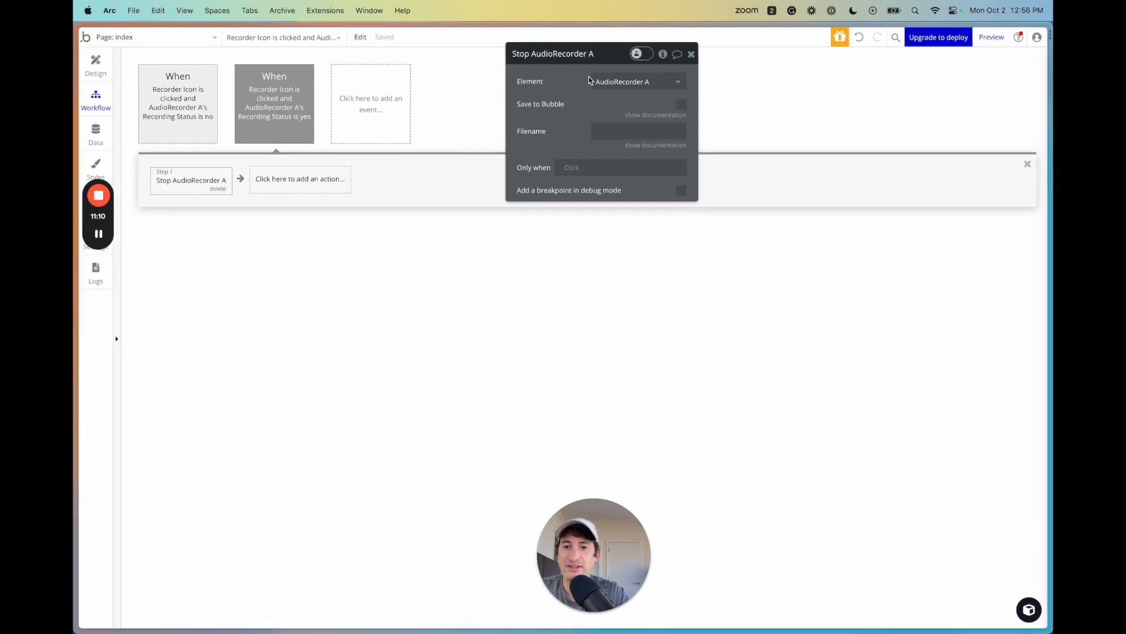
click(679, 100)
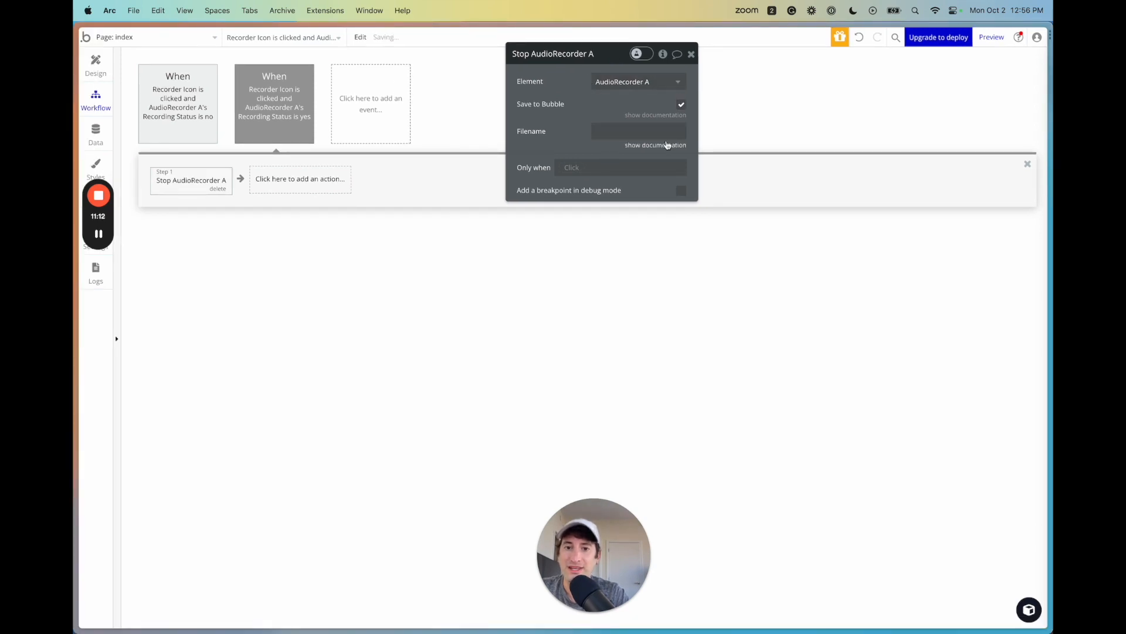
click(647, 131)
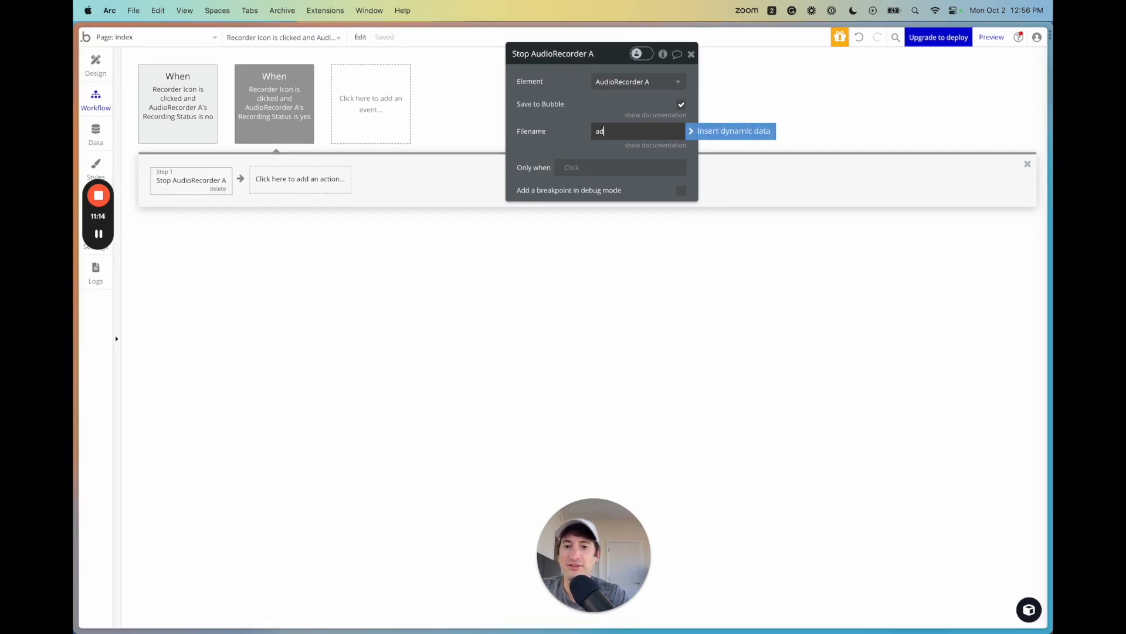
text(audio)
click(590, 130)
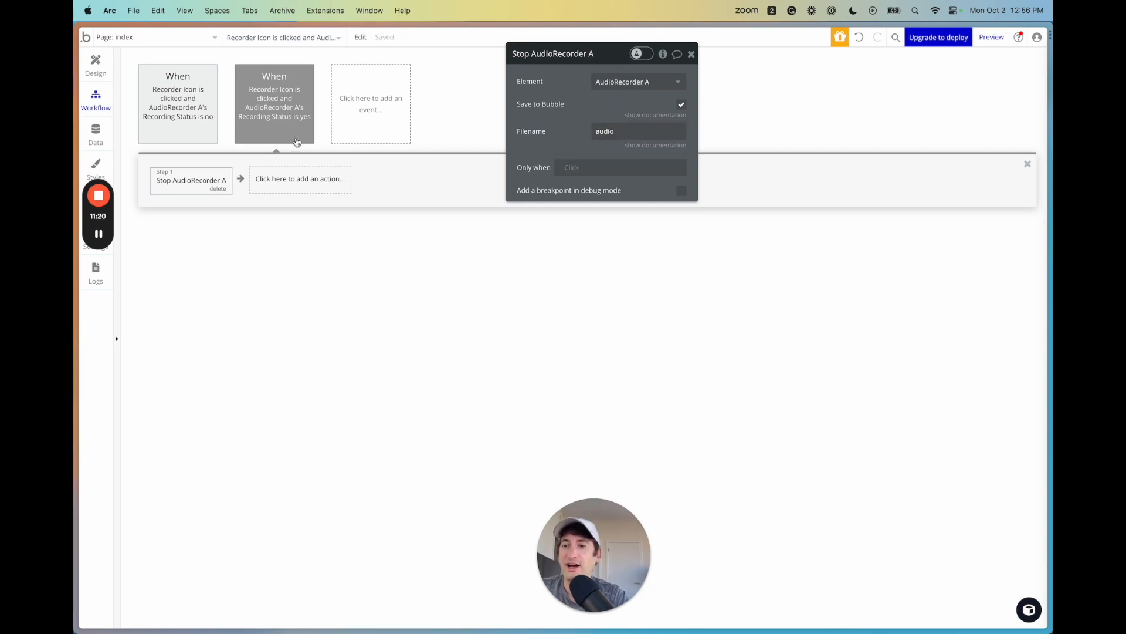
Step: Review the two Recorder Icon click workflows and their start and stop recording actions
click(197, 123)
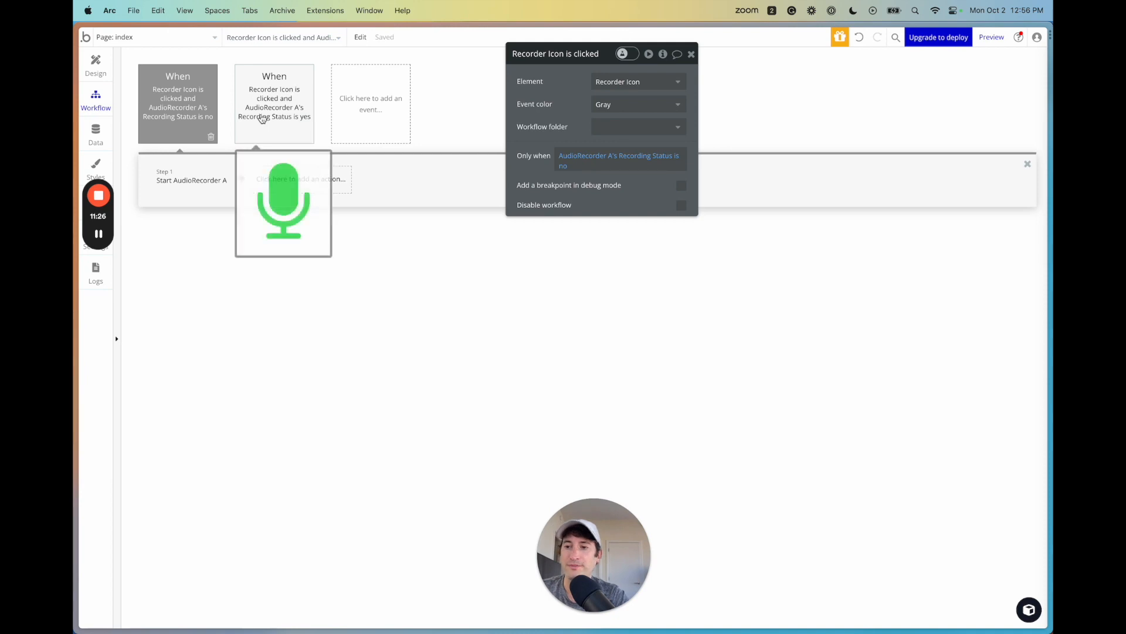
click(263, 117)
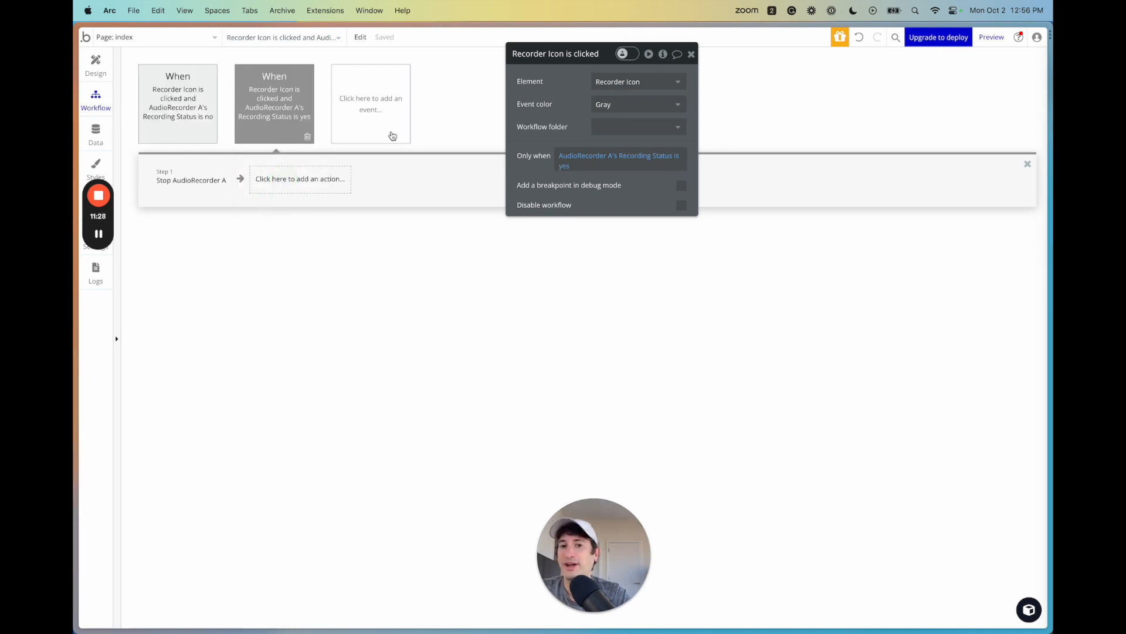
click(198, 188)
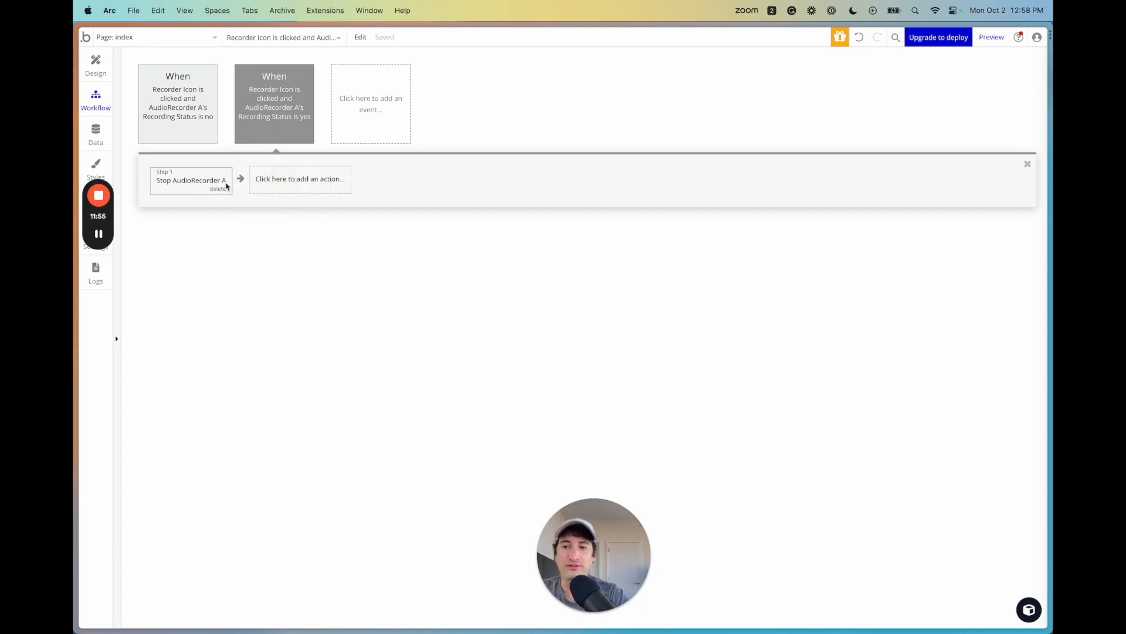
Step: Search the workflow actions for Whisper, review the Whisper Transcribe call's settings in the API Connector, and return to the workflows
click(281, 185)
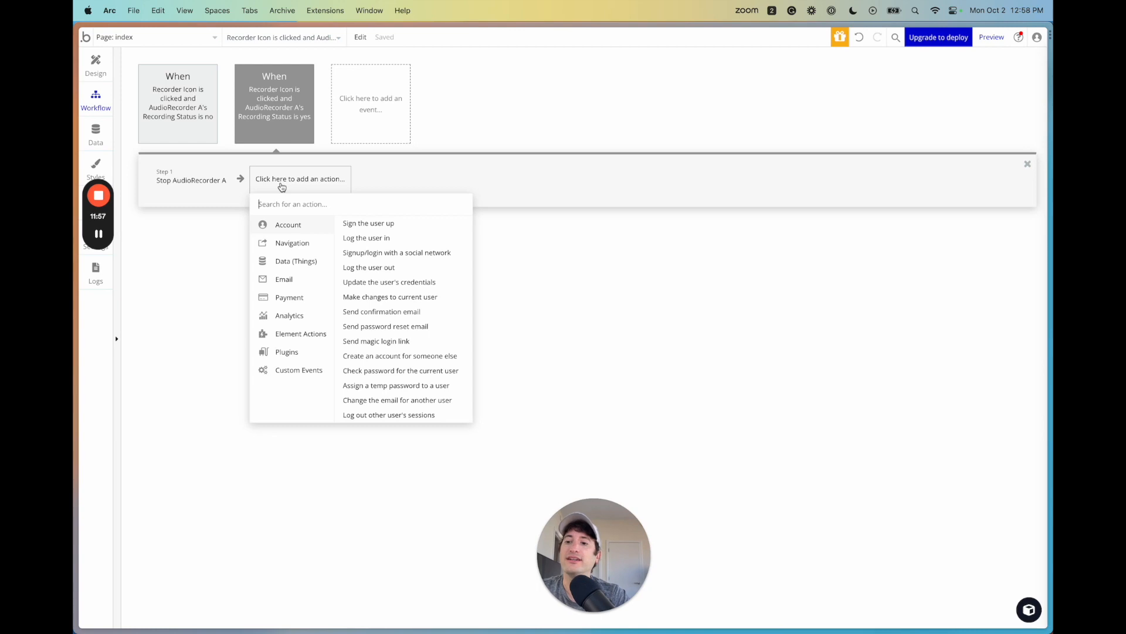
text(whi)
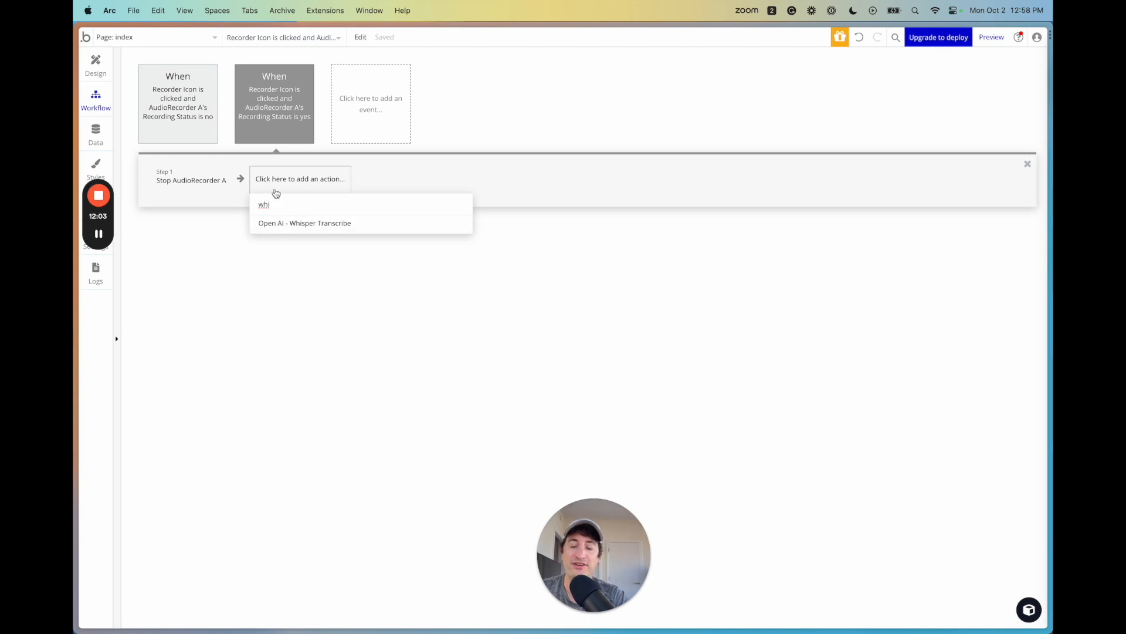
drag(110, 217, 927, 279)
click(98, 203)
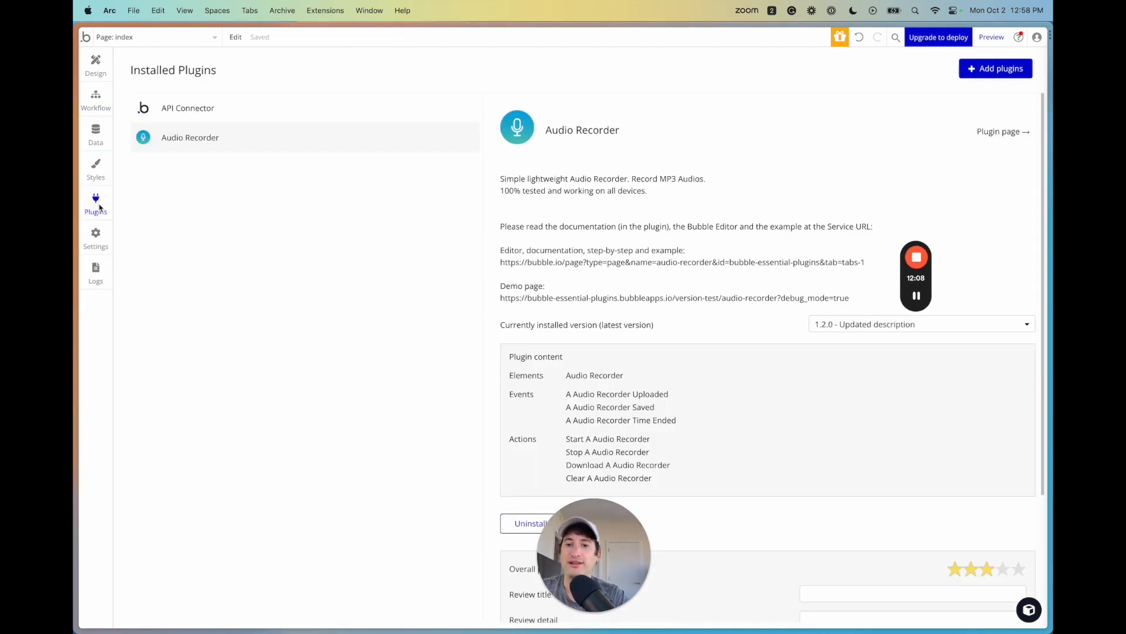
click(266, 110)
scroll(739, 283, down, 8)
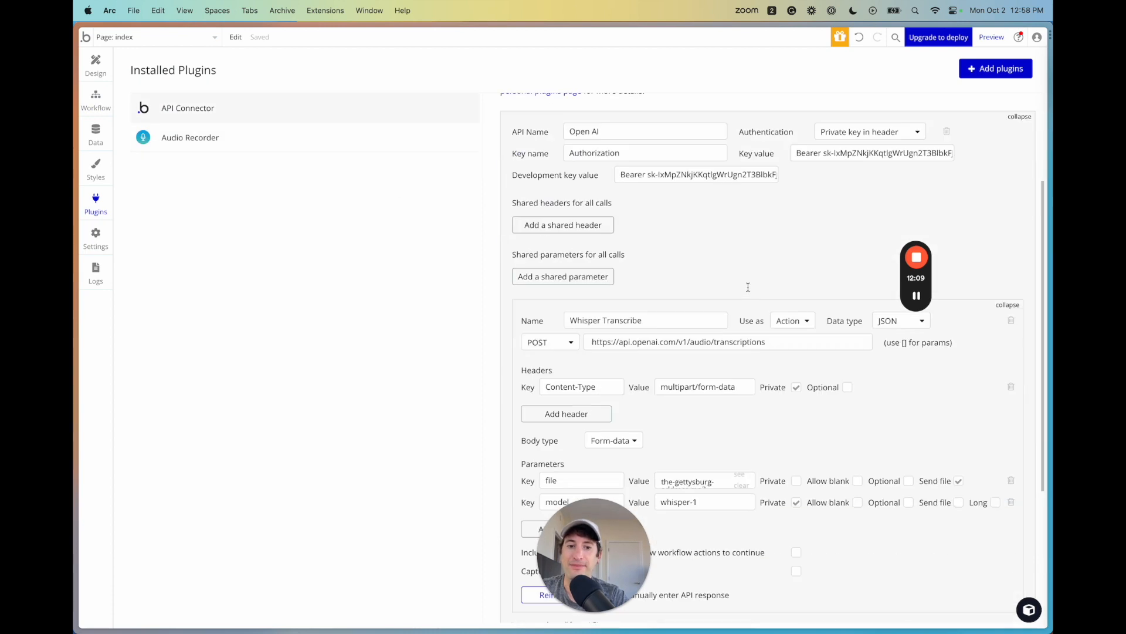
scroll(739, 284, up, 1)
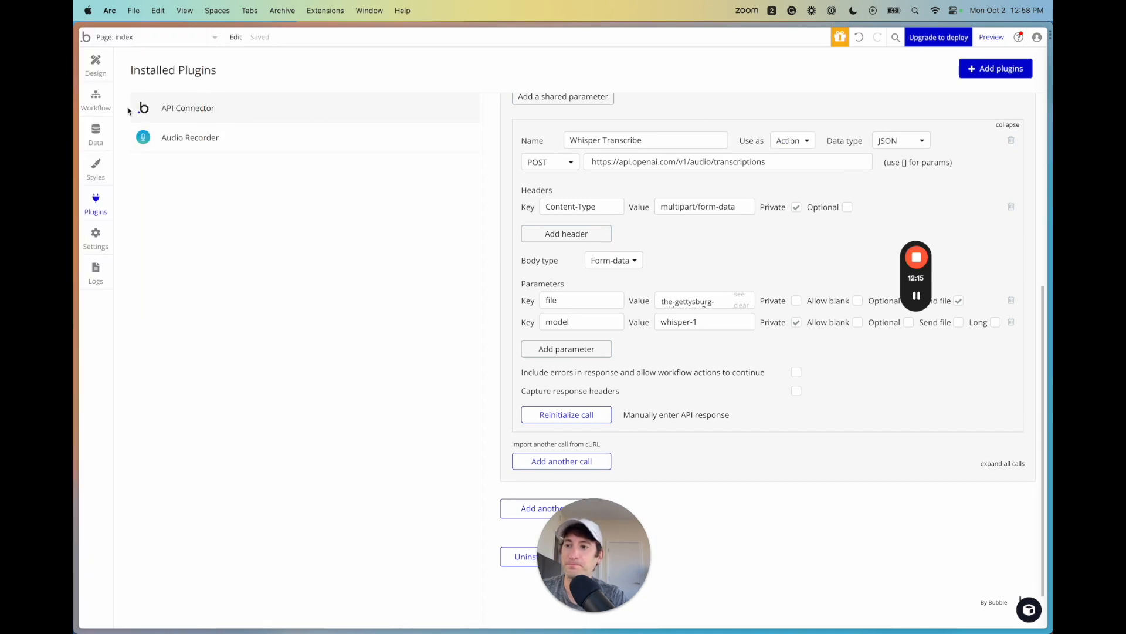
click(104, 106)
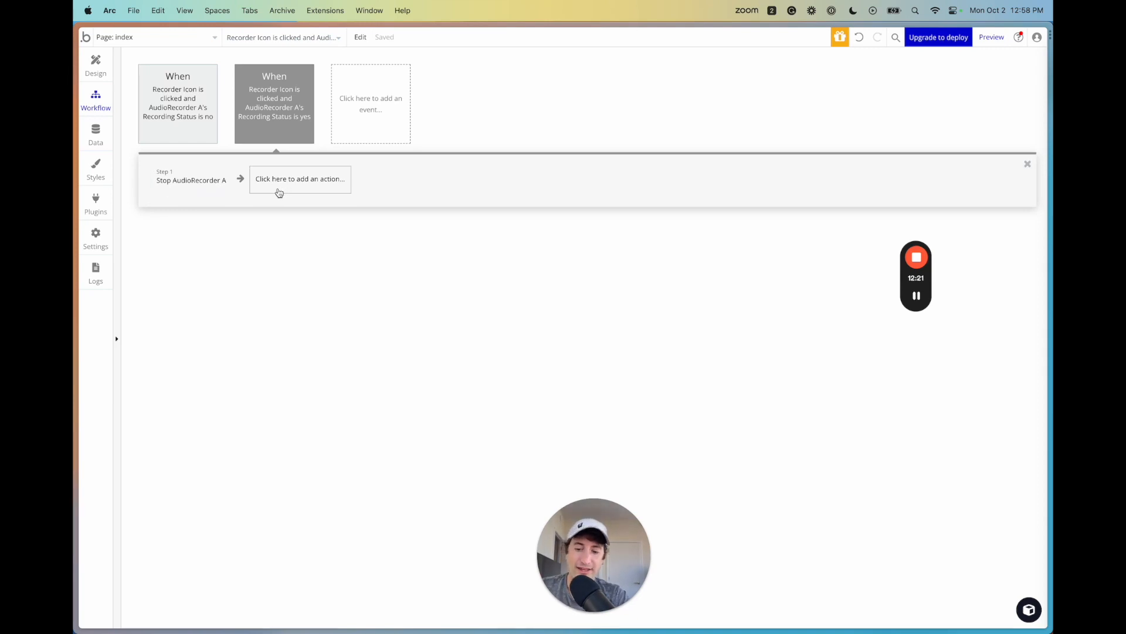
mouse_move(270, 130)
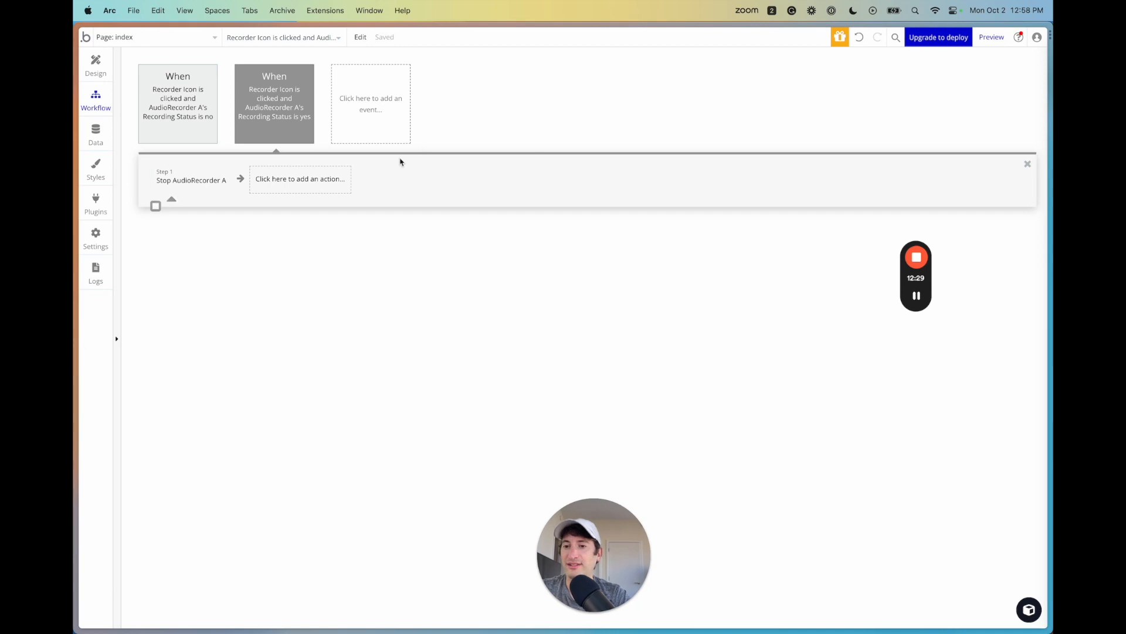
Step: Create a Do when condition is true event on the index page
click(386, 93)
click(387, 93)
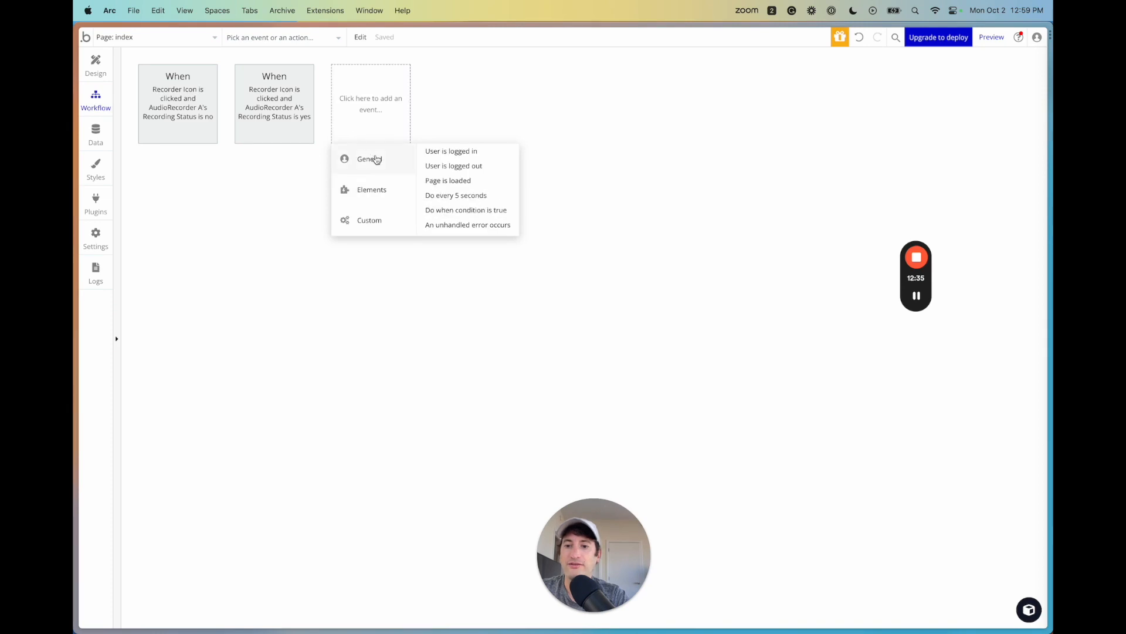
click(452, 211)
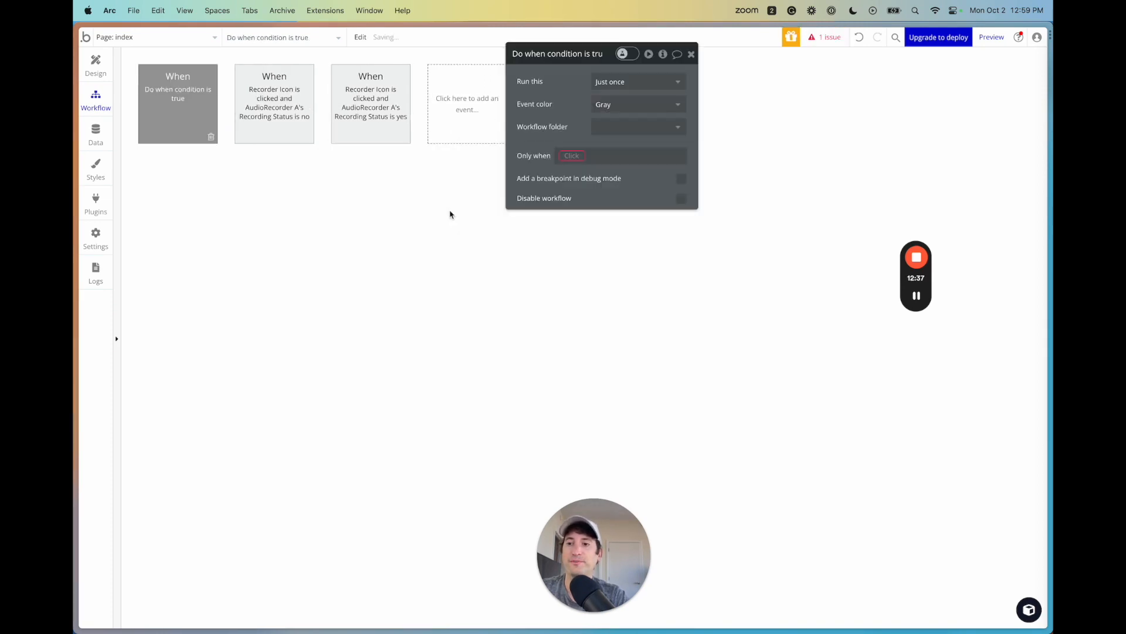
Step: Set the new event's Only when condition to AudioRecorder A's Recording Status is no
click(564, 156)
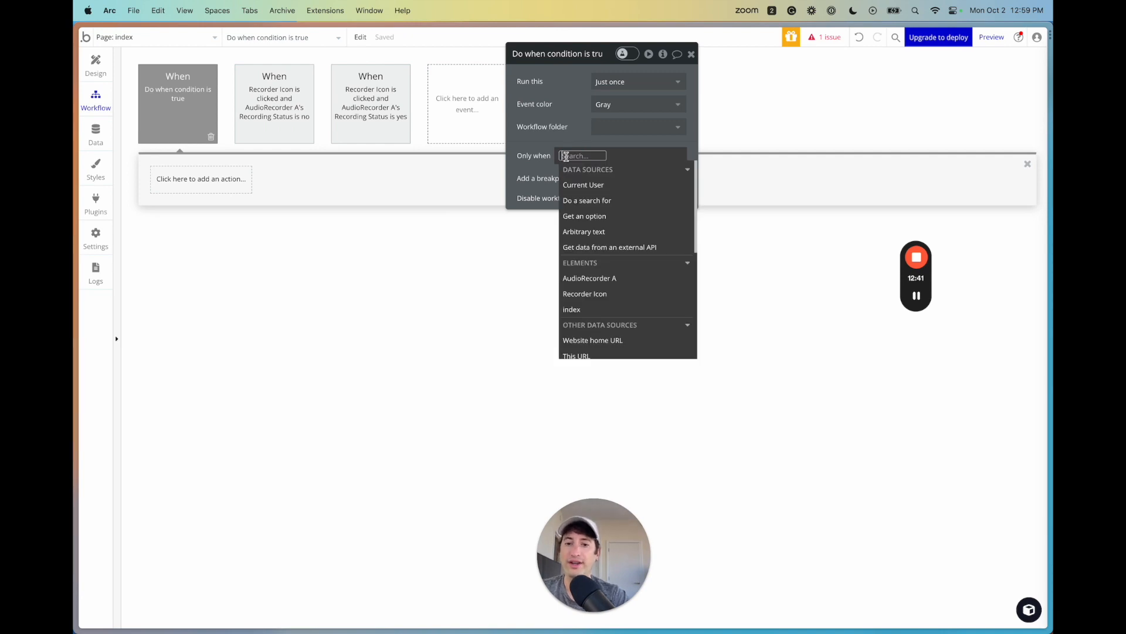
click(614, 279)
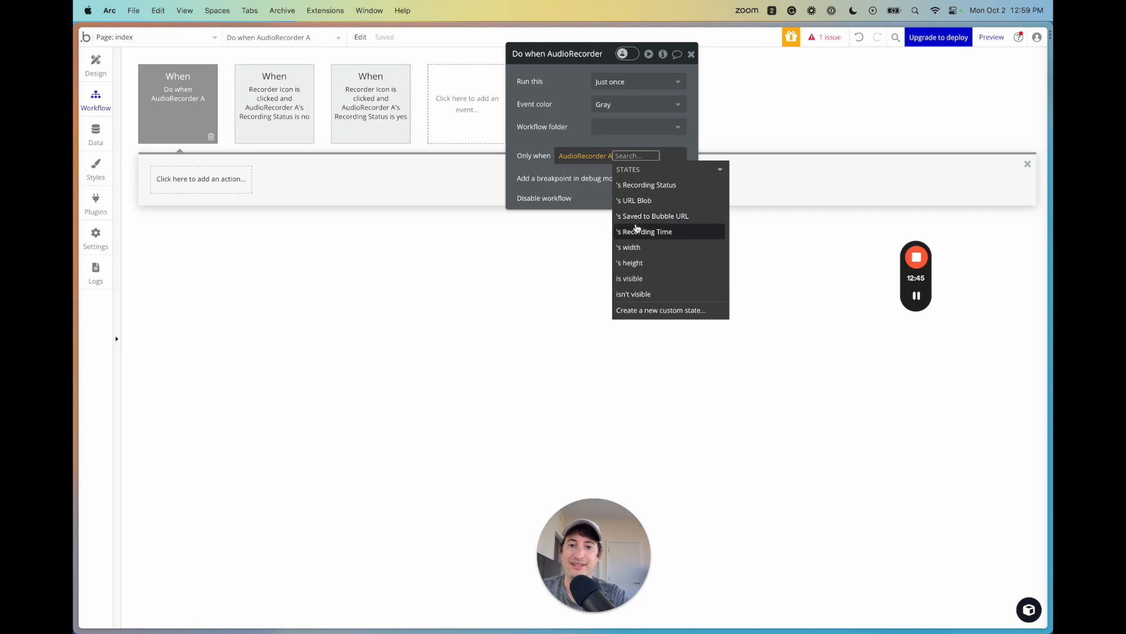
click(639, 186)
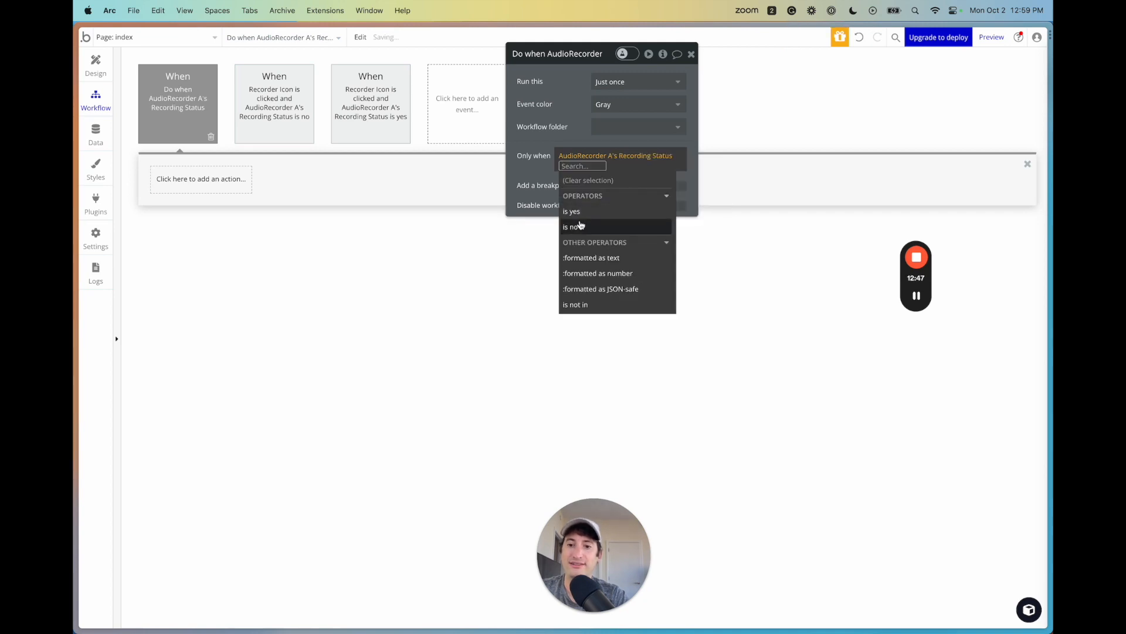
click(579, 226)
click(580, 225)
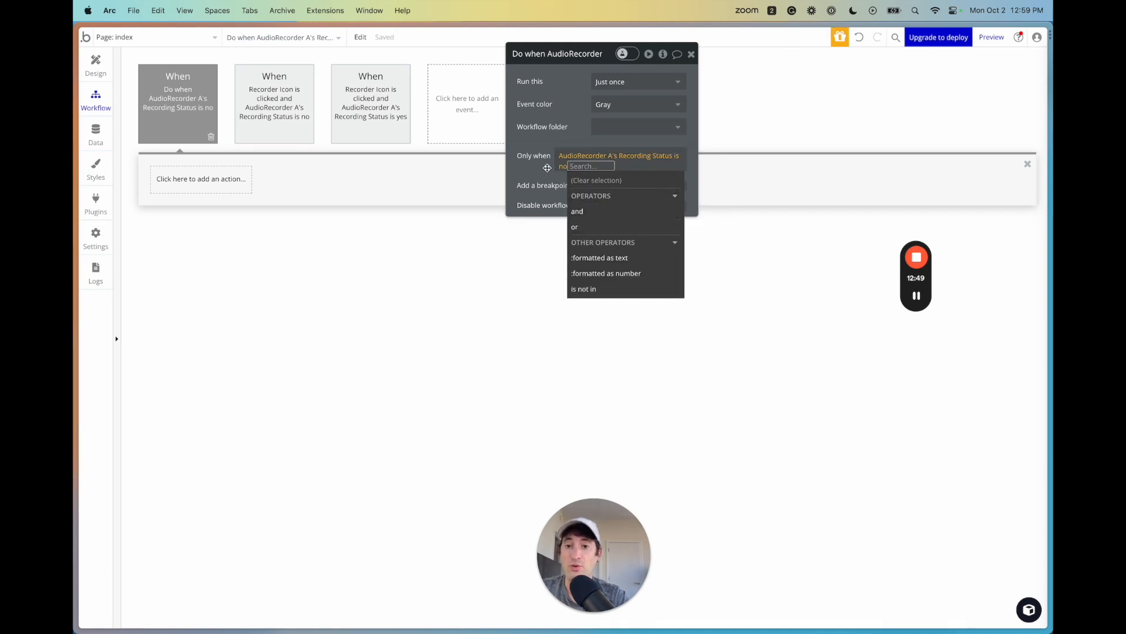
Step: Extend the event's Only when condition with and AudioRecorder A's Saved to Bubble URL is not empty
click(591, 211)
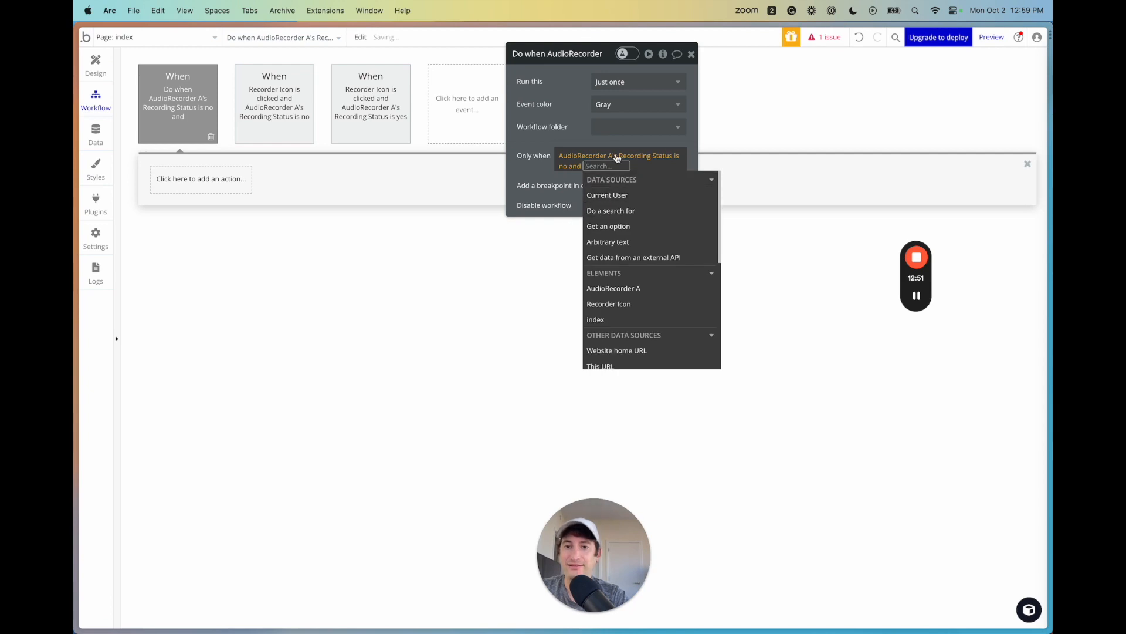
text(au)
click(621, 196)
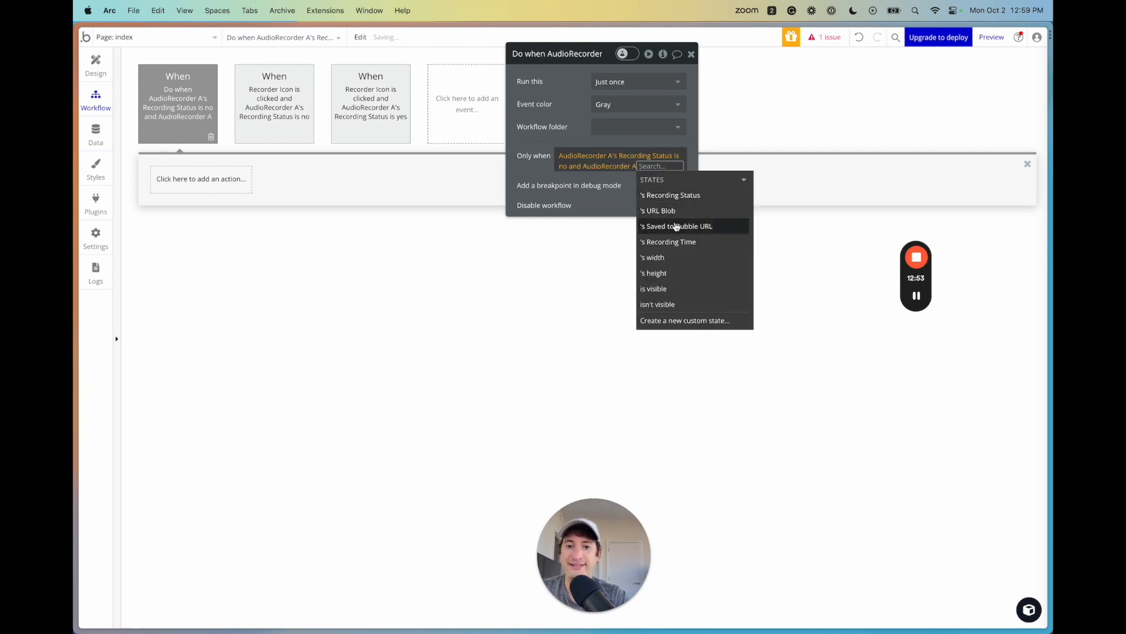
click(677, 226)
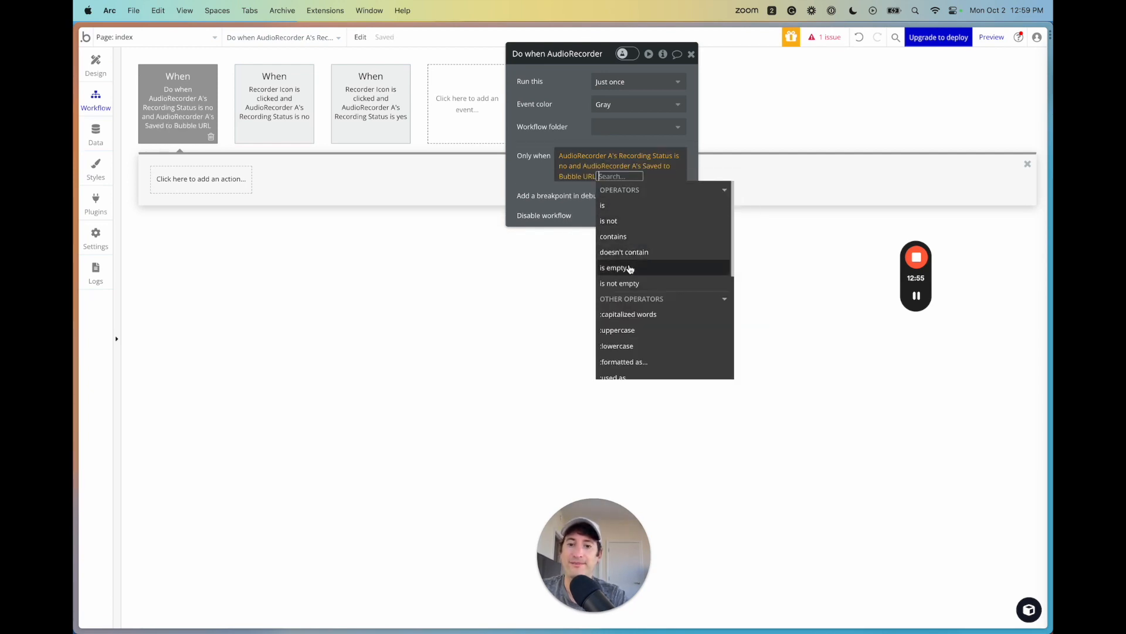
text(is)
click(625, 253)
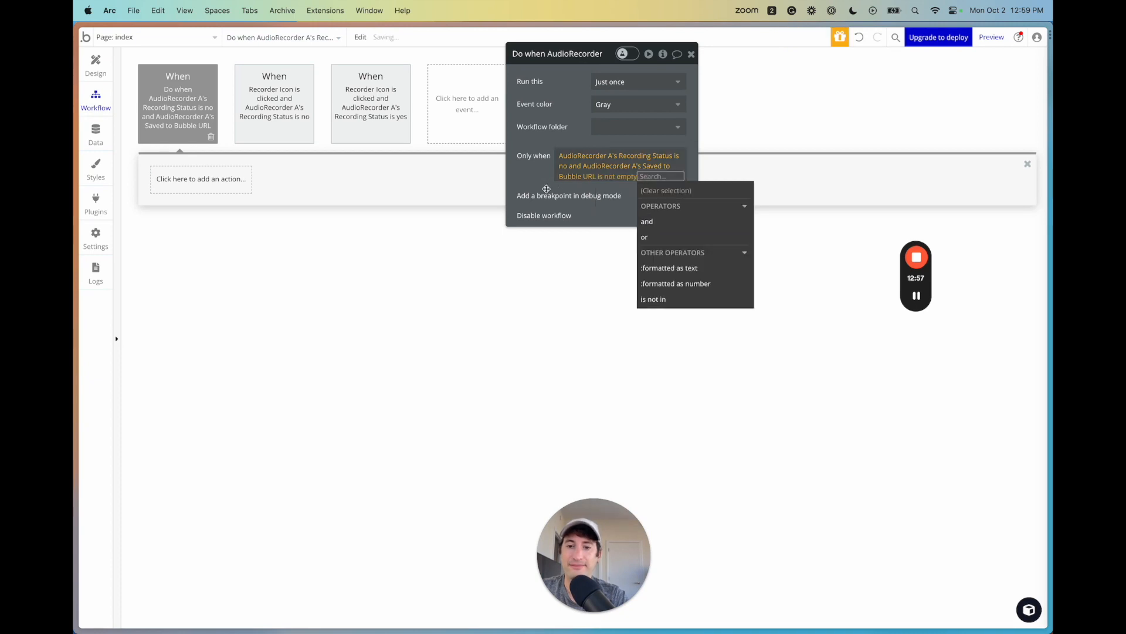
click(540, 186)
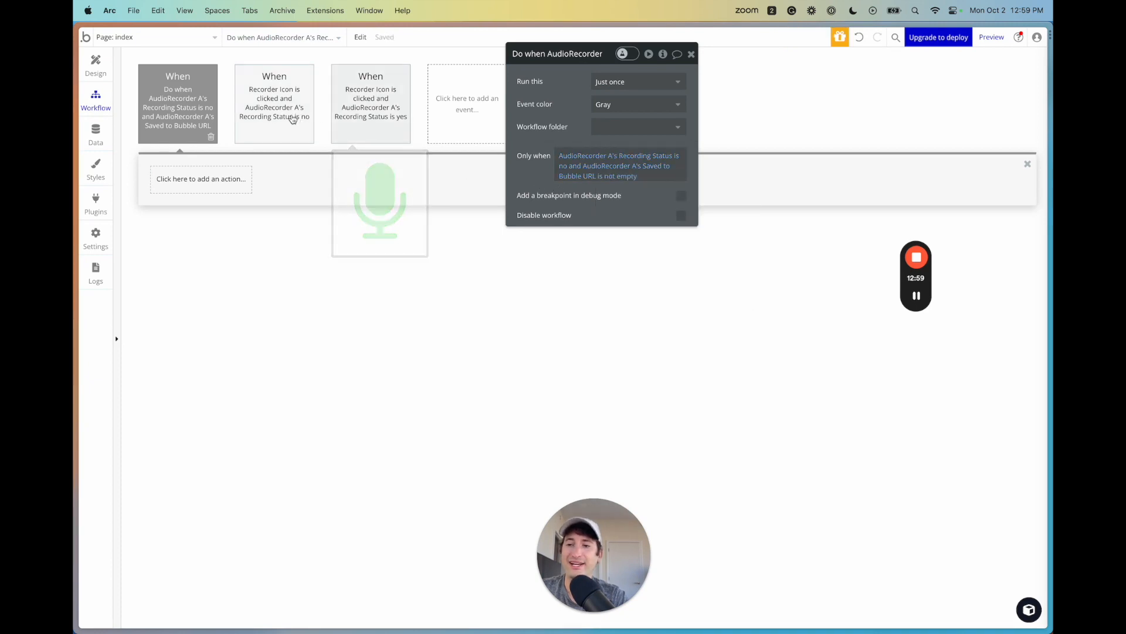
Step: Review the Recorder Icon click workflows and the Stop AudioRecorder A action's save settings
click(294, 118)
click(372, 112)
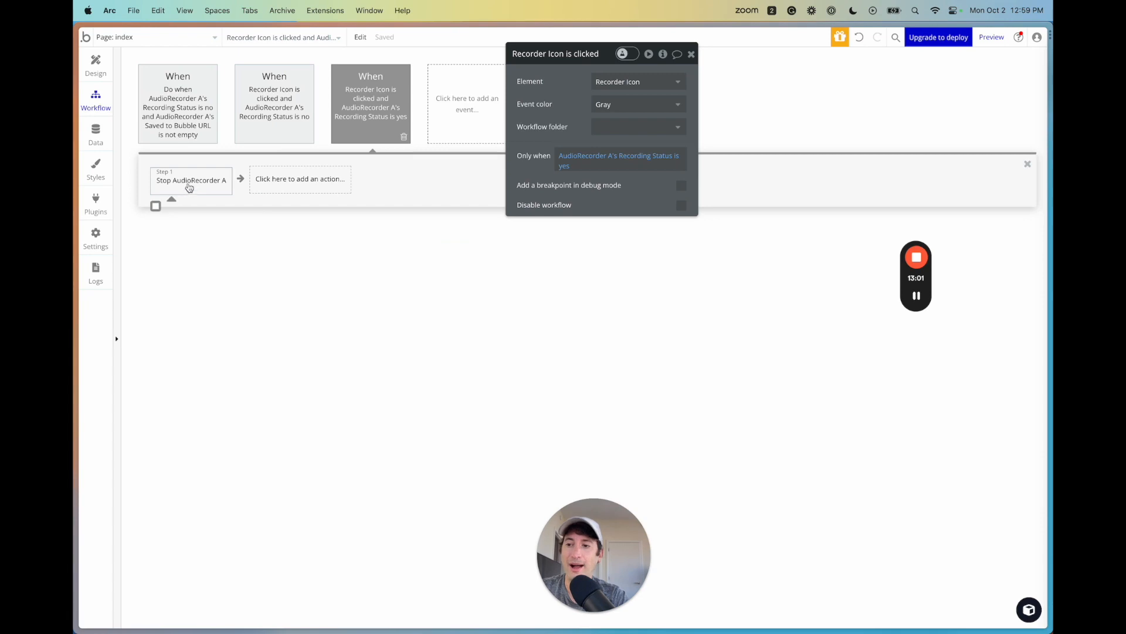
click(200, 182)
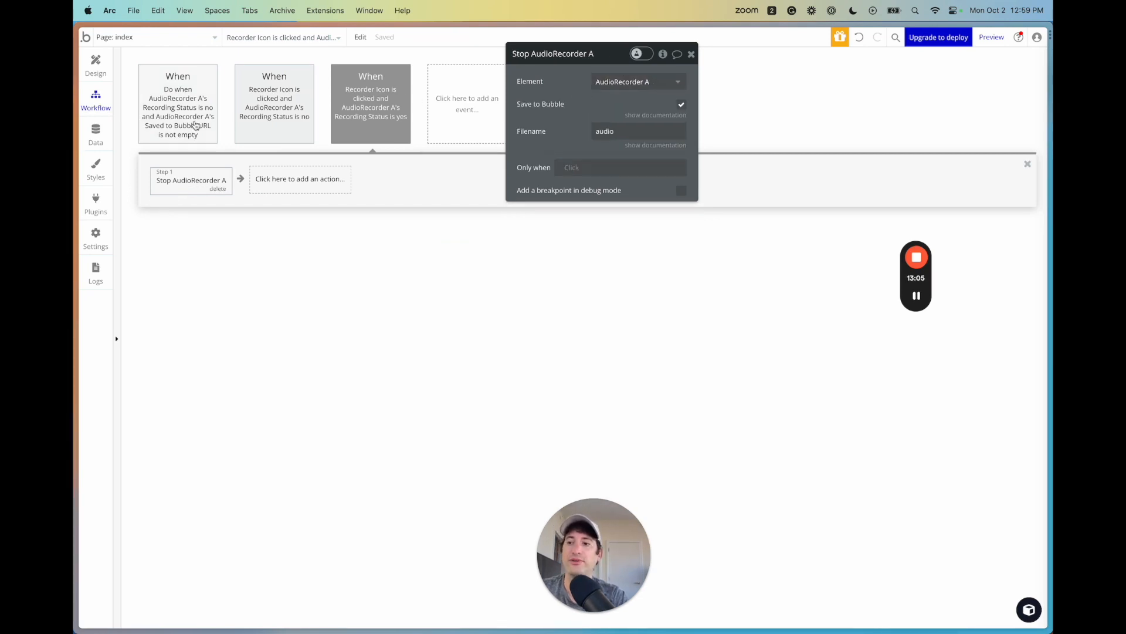
Step: Add the Open AI - Whisper Transcribe action to the Do when condition is true event
click(183, 132)
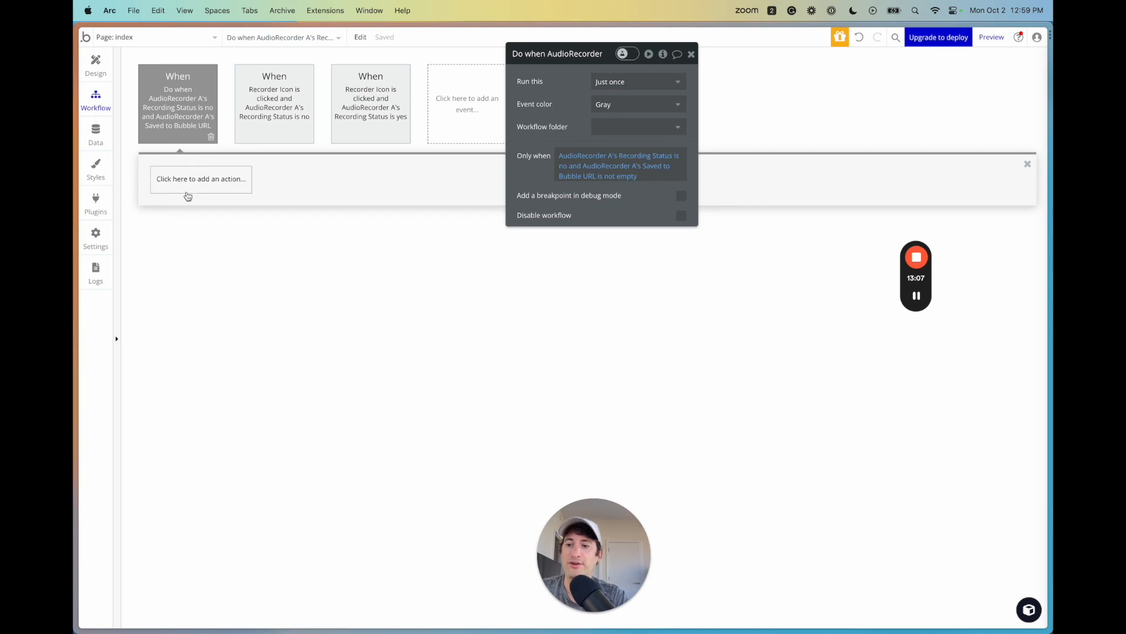
click(185, 191)
text(whis)
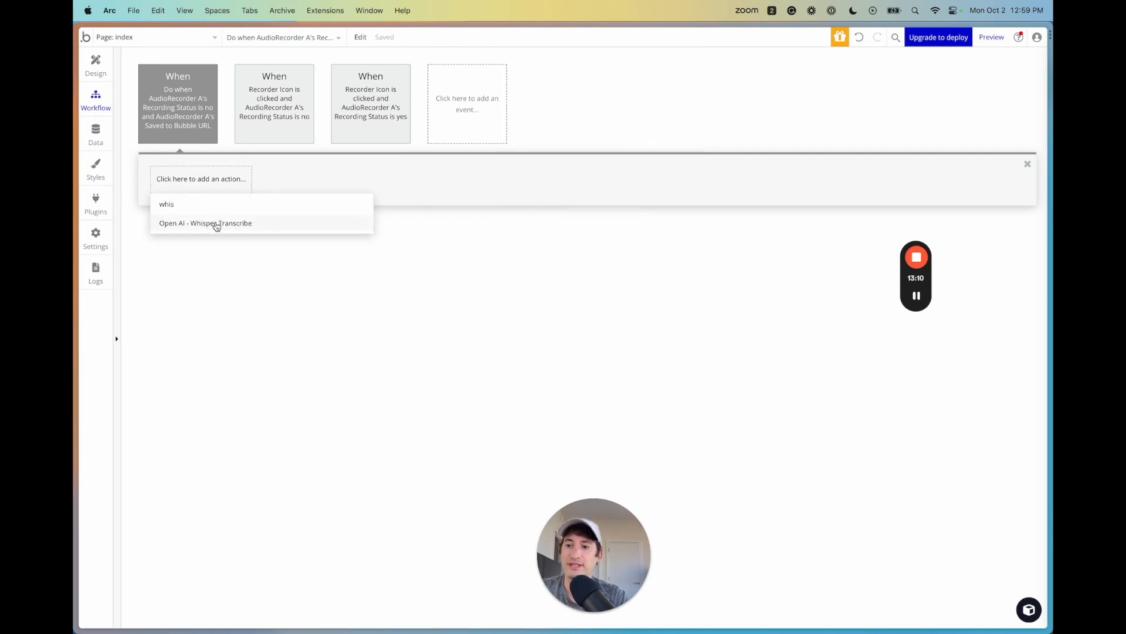
click(216, 227)
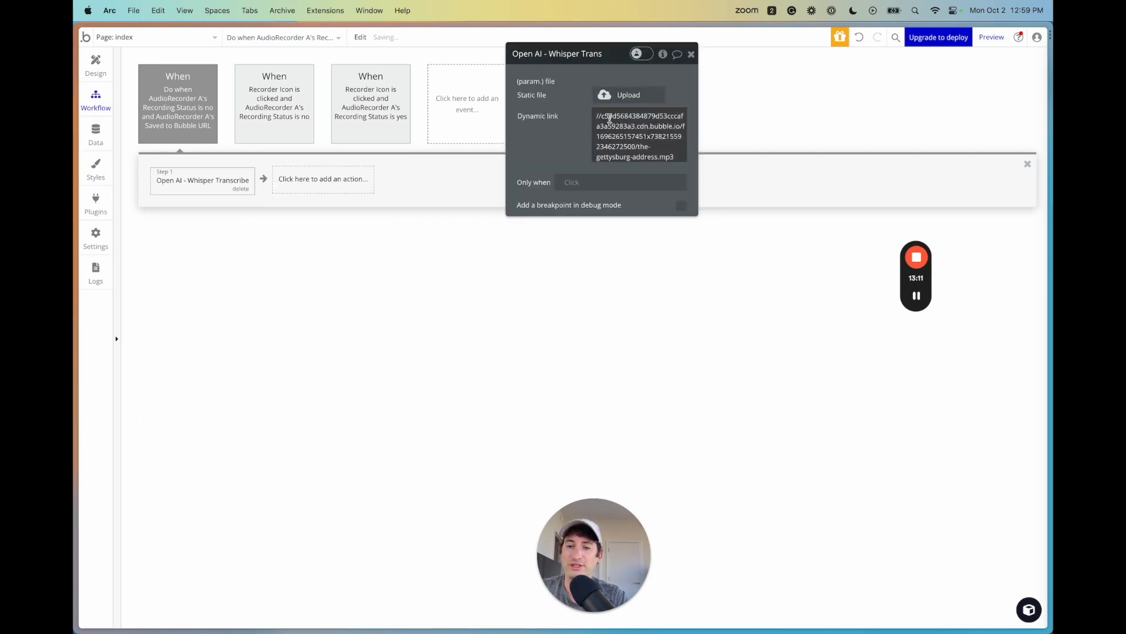
Step: Replace the Whisper action's default file link with the dynamic value AudioRecorder A's Saved to Bubble URL
triple_click(609, 122)
key(BackSpace)
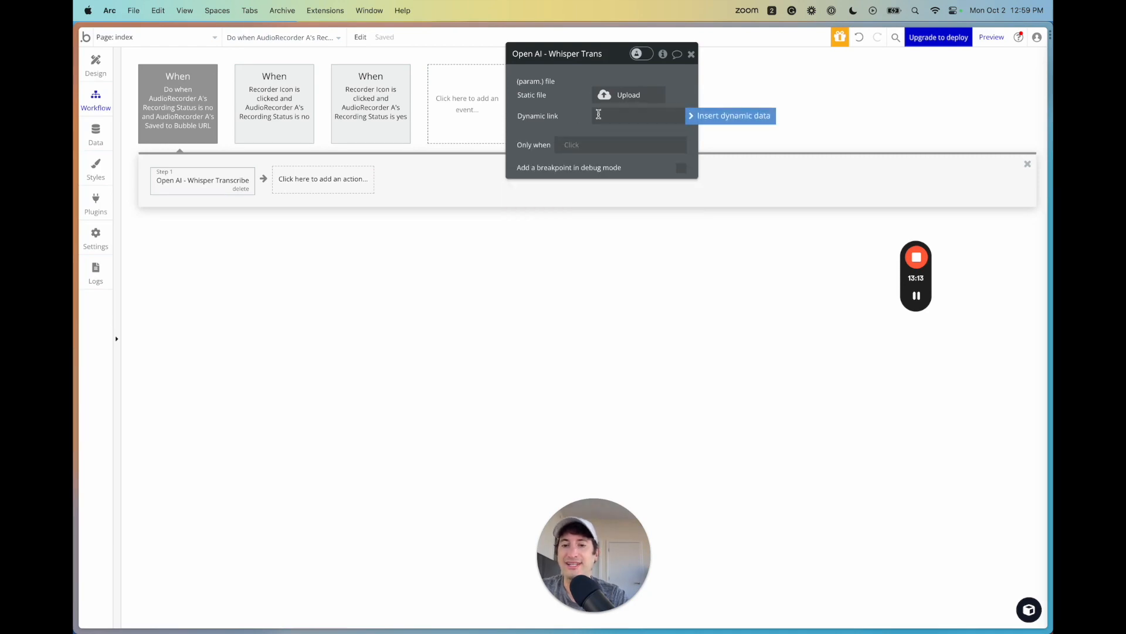
click(730, 116)
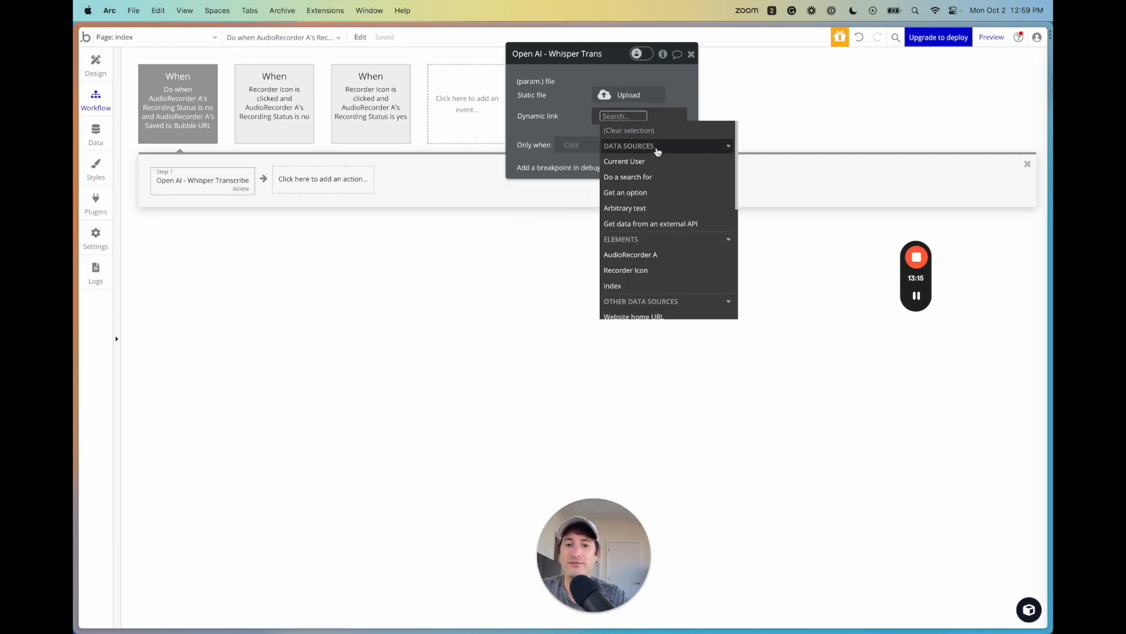
click(650, 255)
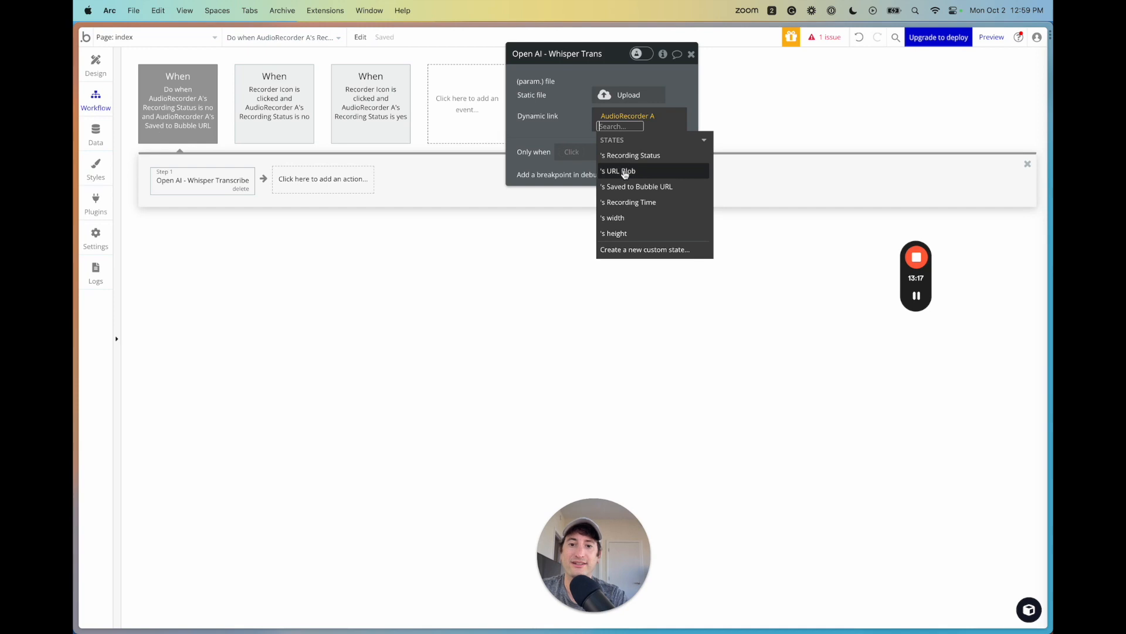
click(626, 186)
click(575, 141)
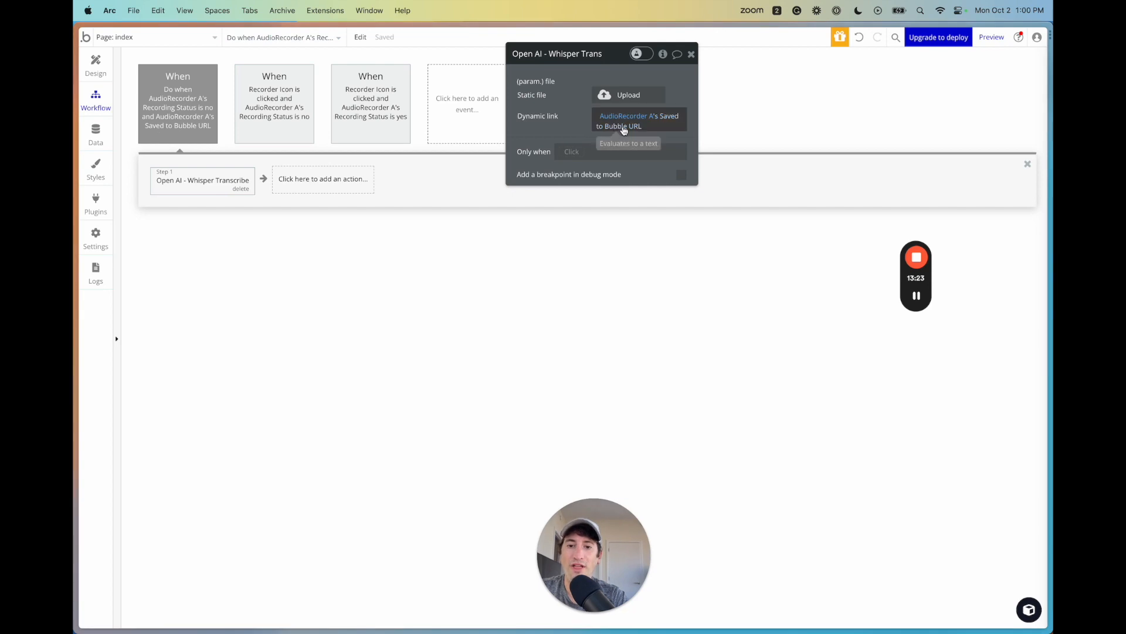
click(624, 131)
click(648, 126)
text(find)
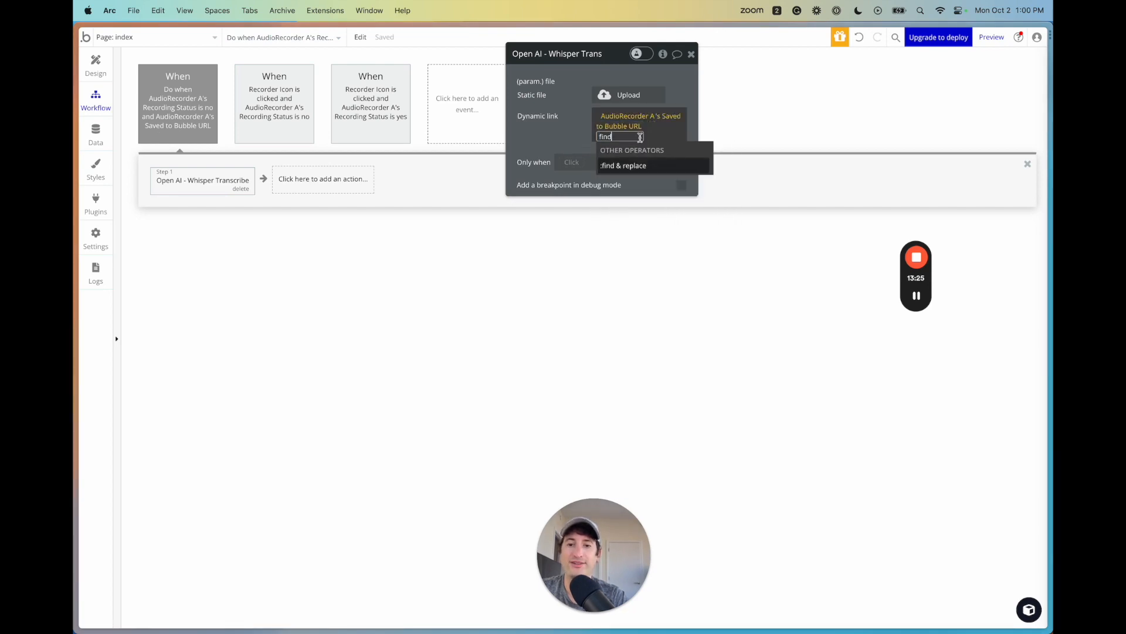
click(622, 166)
click(403, 123)
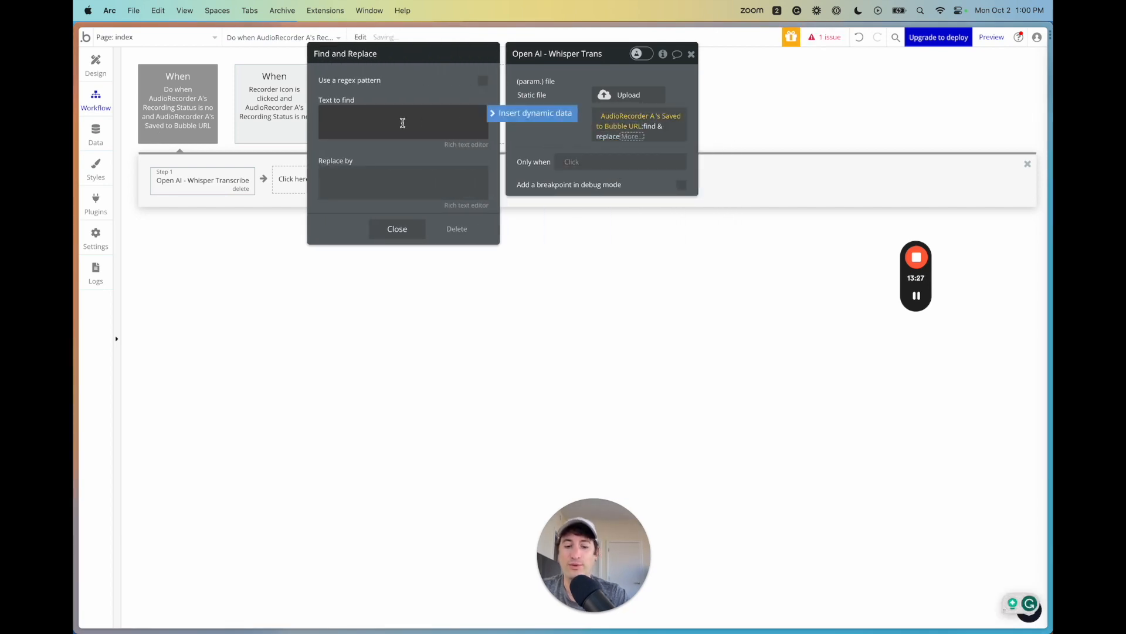
text(//)
click(375, 188)
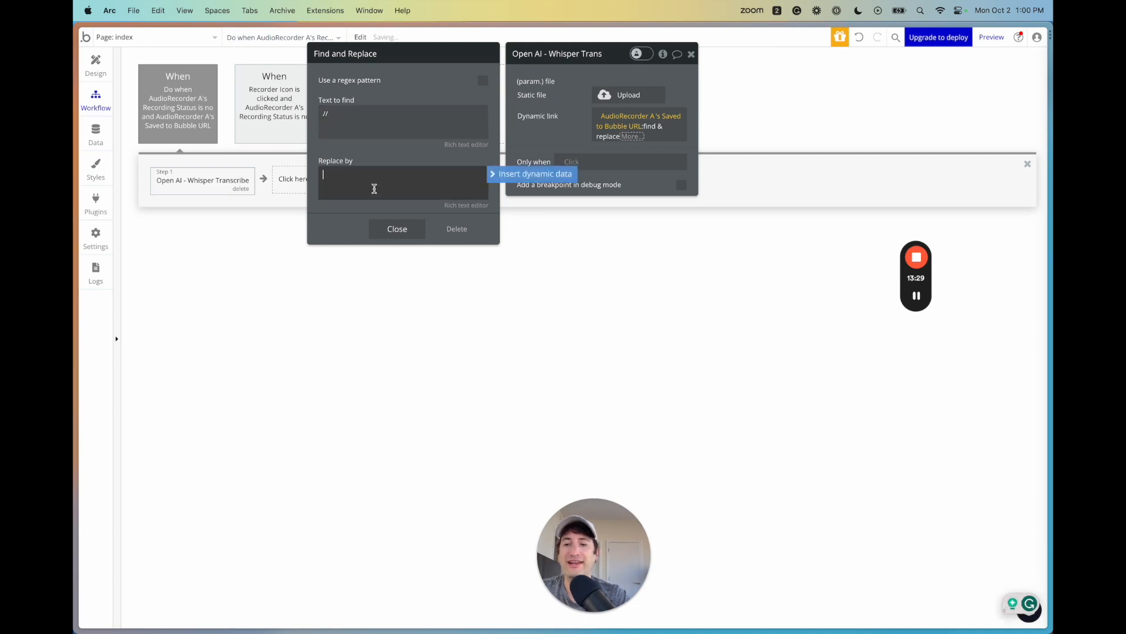
text(https://)
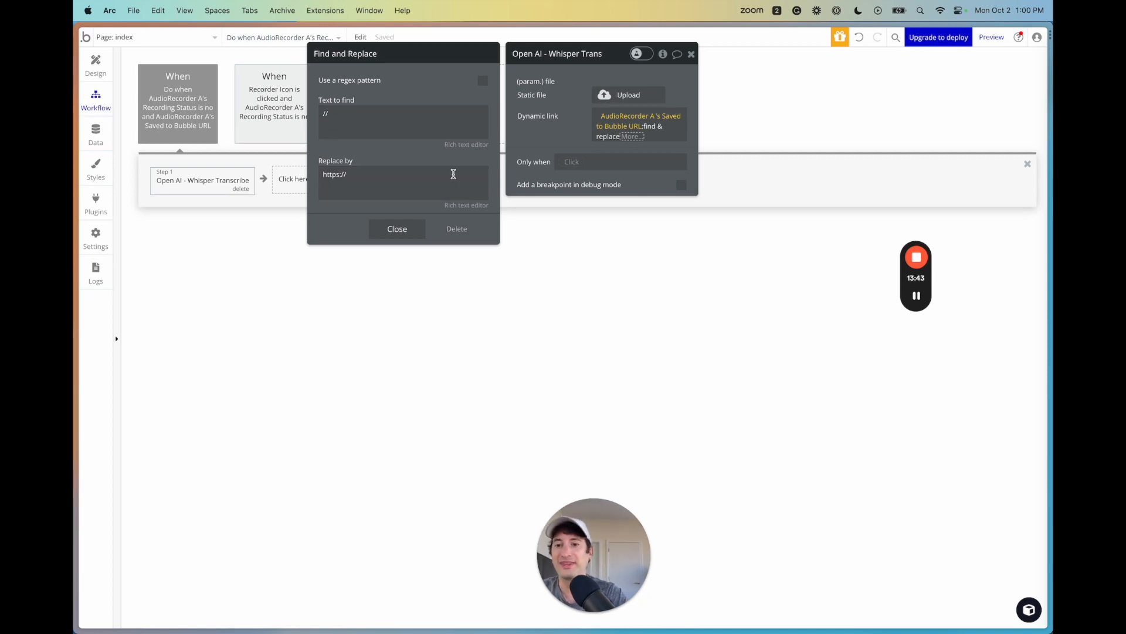
click(389, 228)
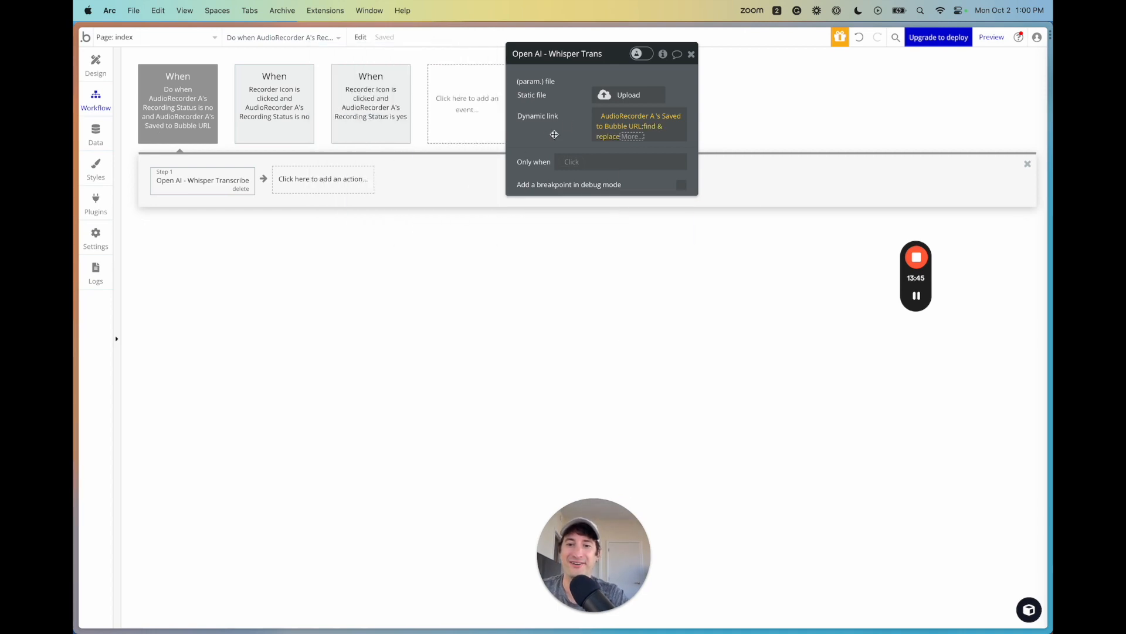
click(537, 130)
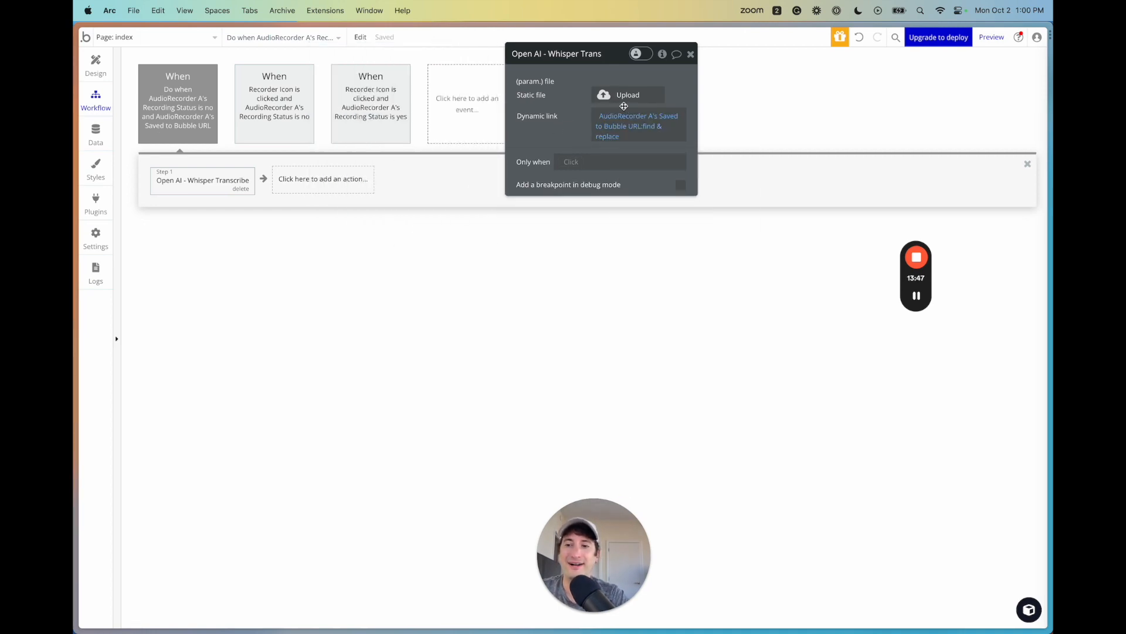
Step: Add a Clear a Audio Recorder action for AudioRecorder A after the Whisper Transcribe action
click(309, 187)
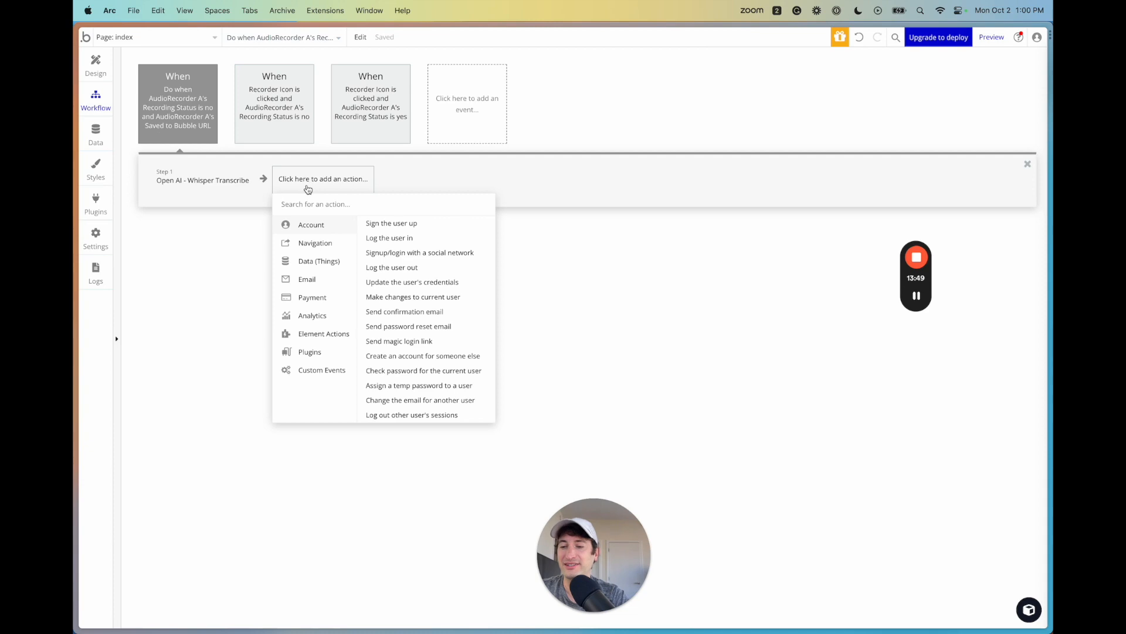
text(reco)
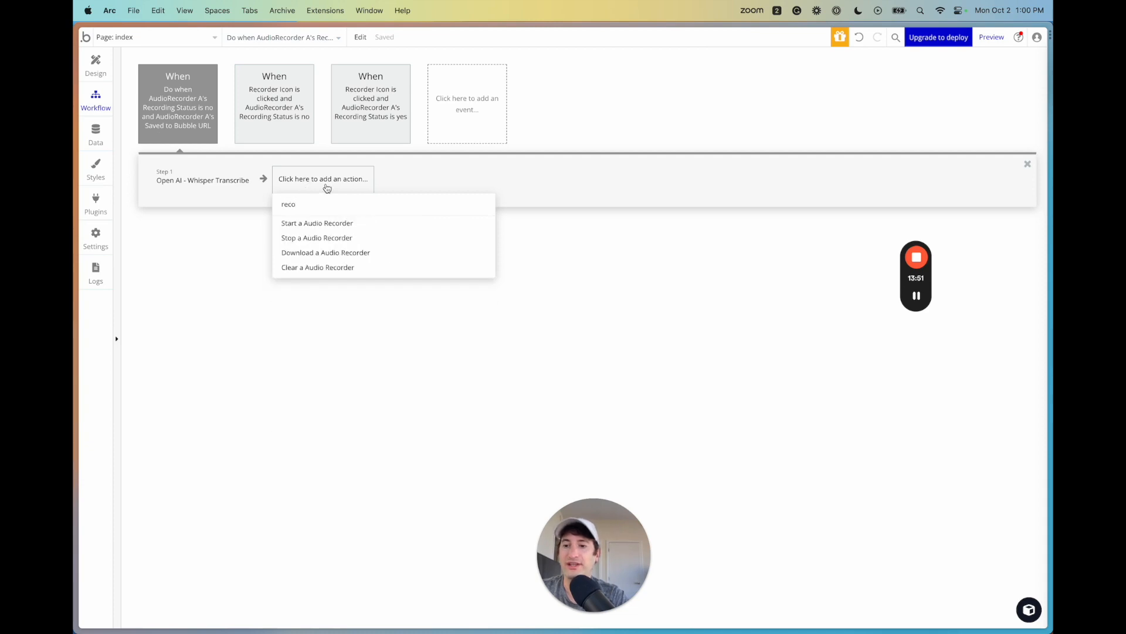
click(320, 272)
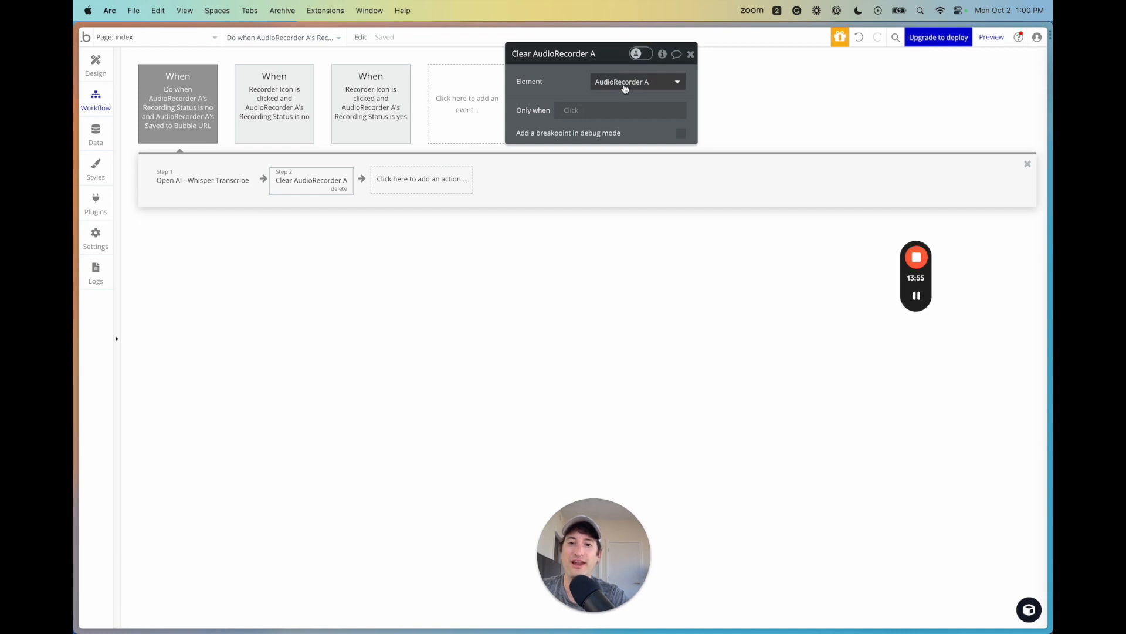
drag(614, 60, 638, 136)
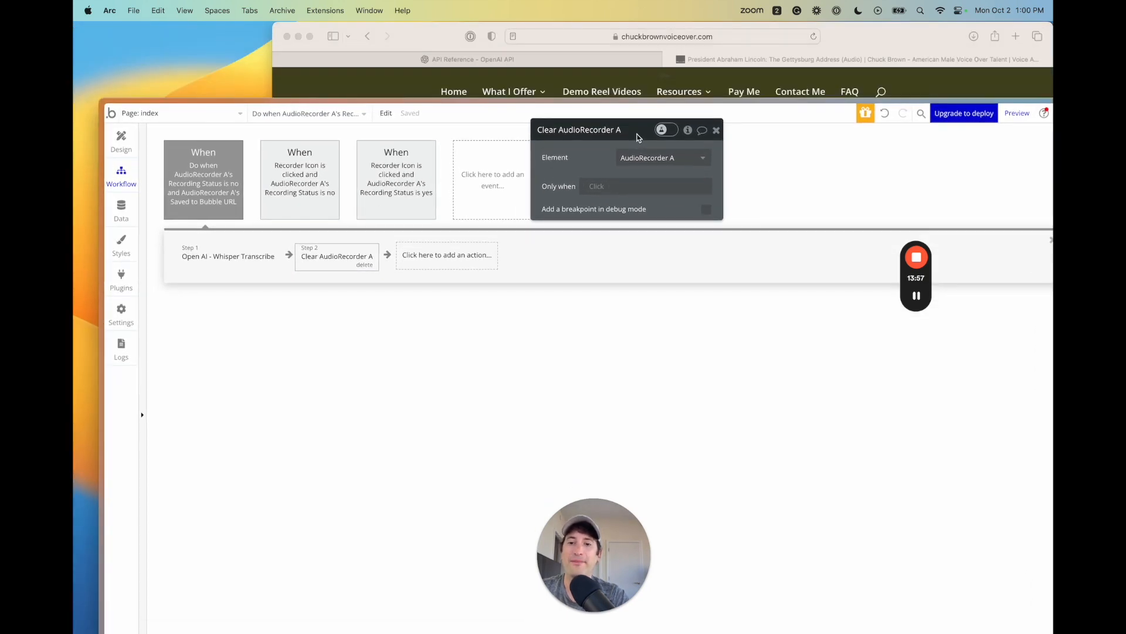
key(ctrl+alt+Return)
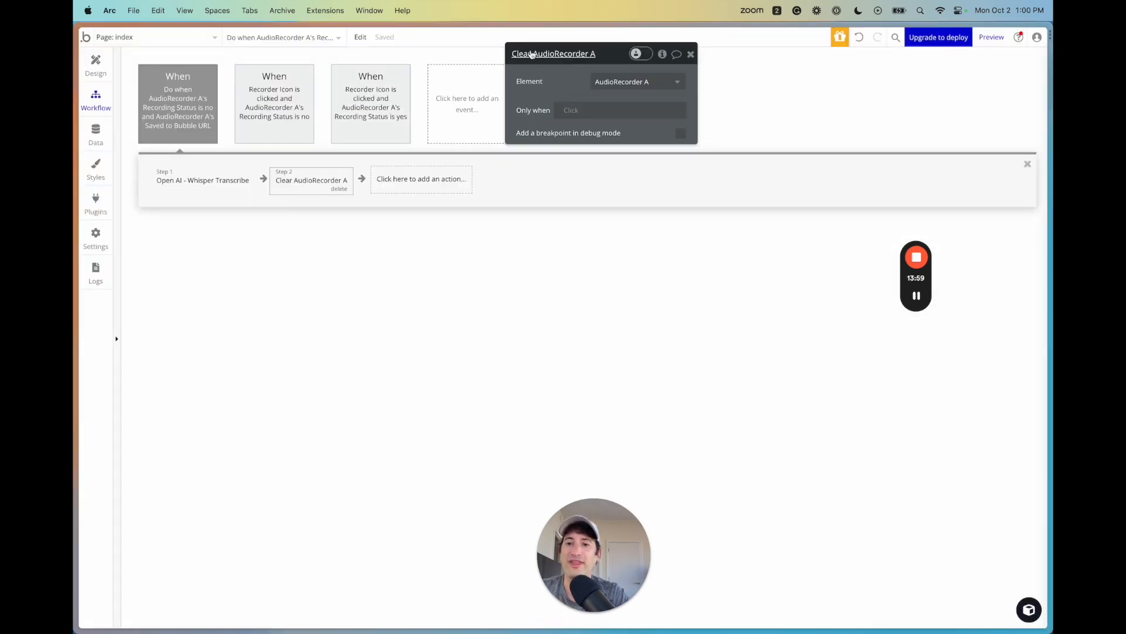
drag(534, 54, 593, 54)
Step: Review the three workflow events and the Whisper Transcribe action's file settings
click(175, 122)
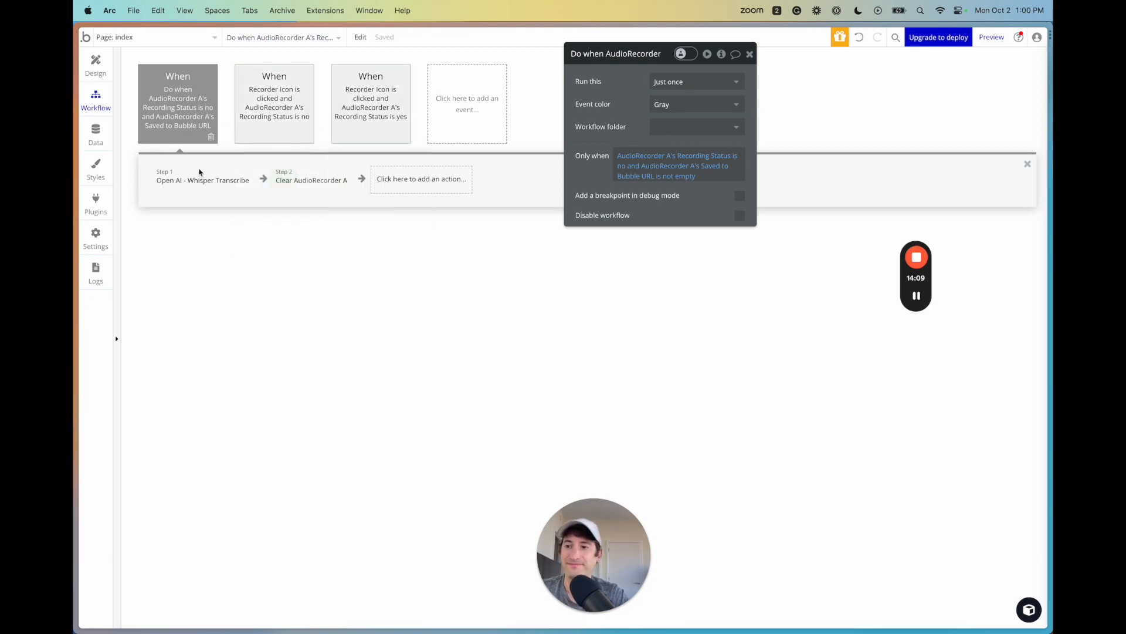
click(273, 132)
click(351, 129)
click(257, 123)
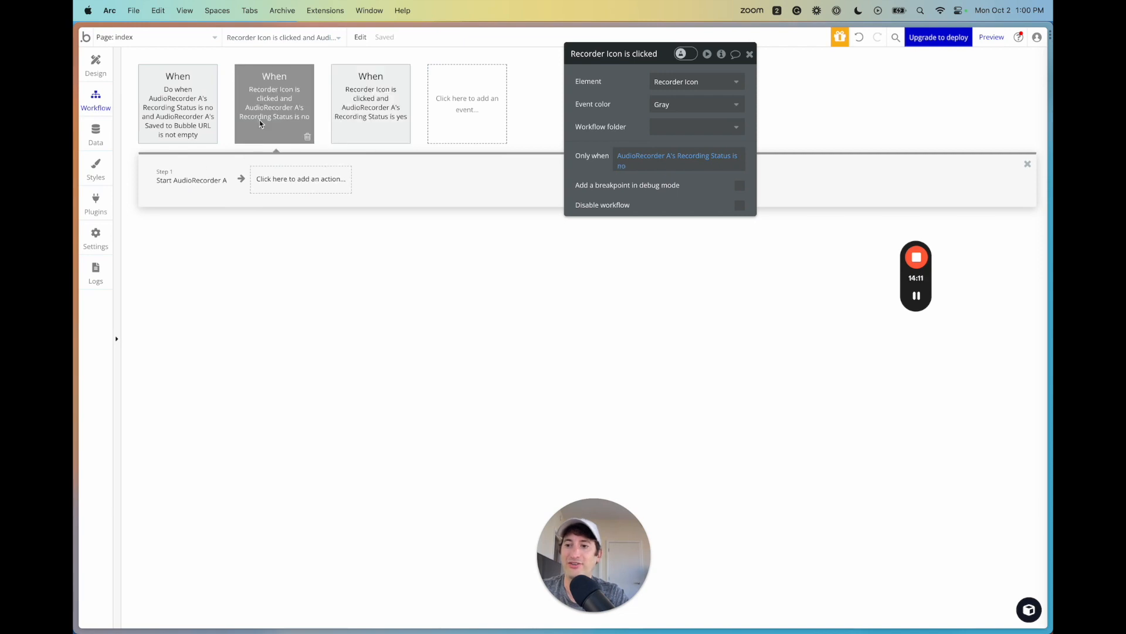
click(192, 114)
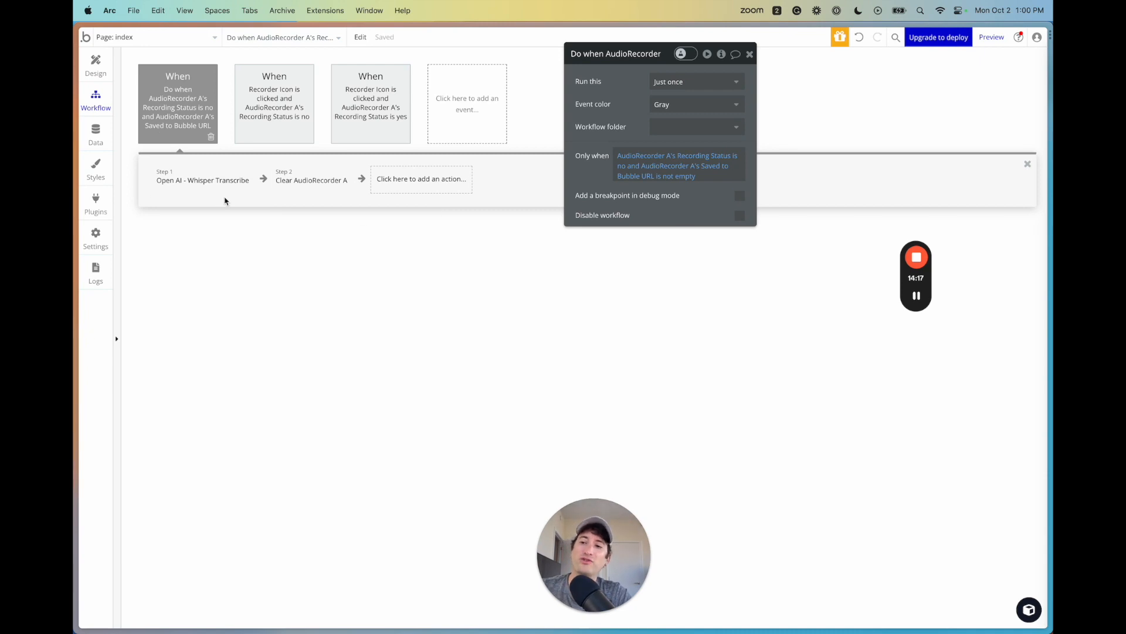
click(213, 179)
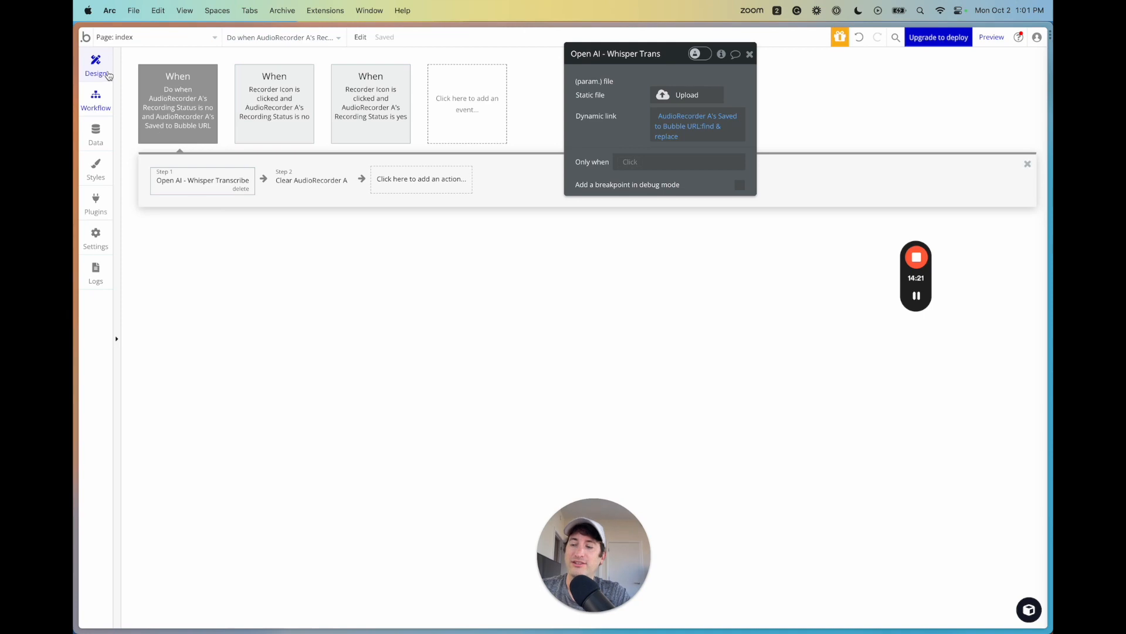
Step: Create a custom state named Response of type text on the index page
click(96, 64)
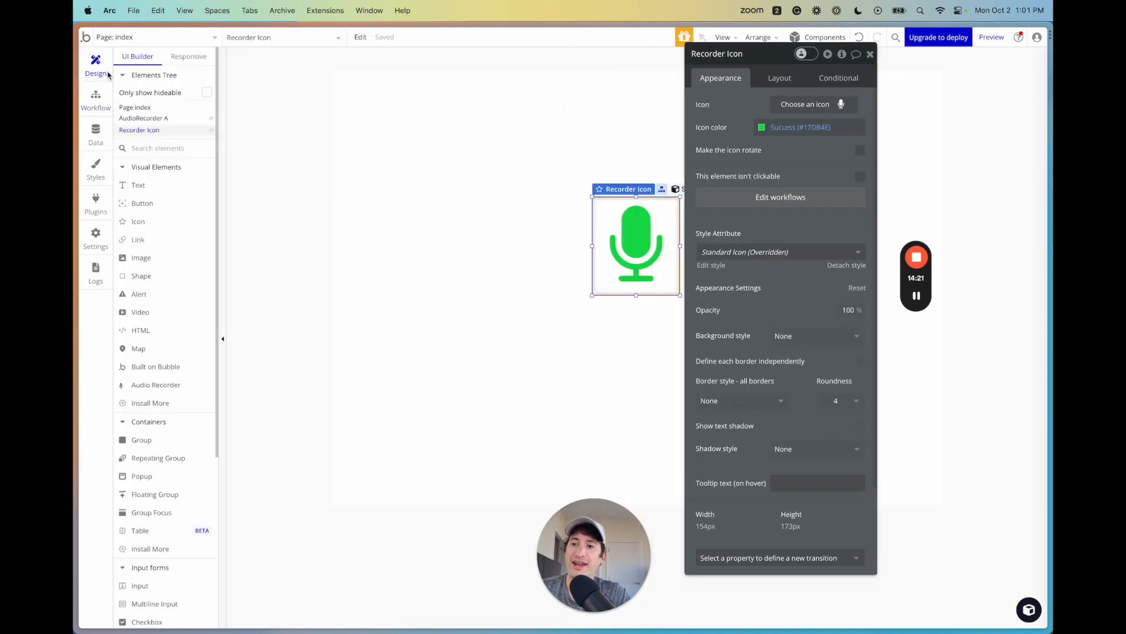
click(150, 109)
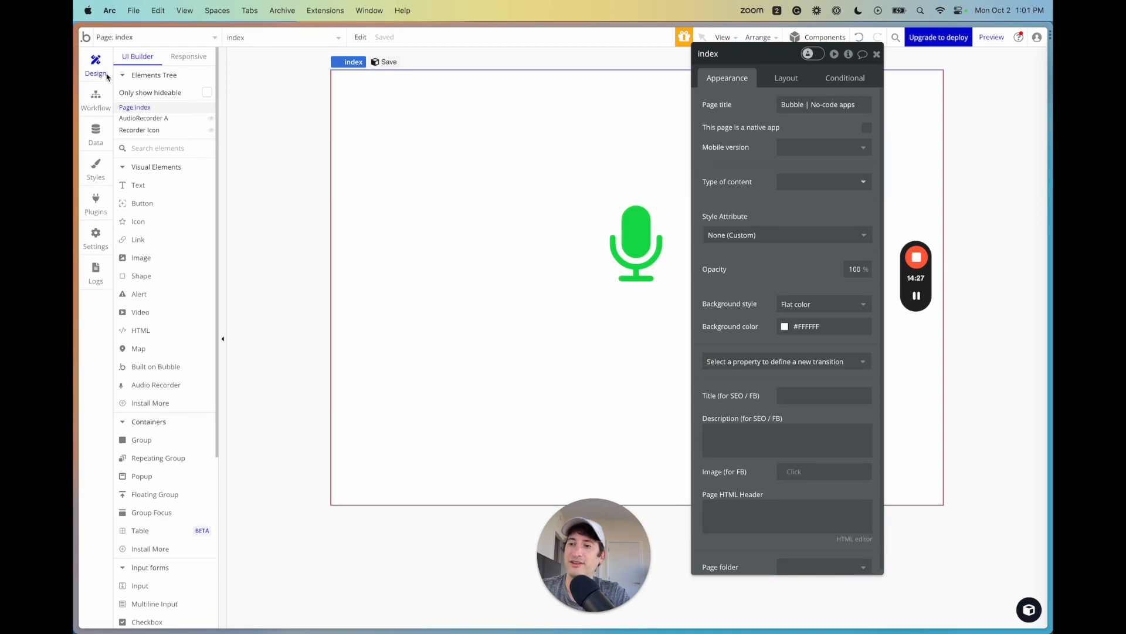
click(848, 55)
click(559, 92)
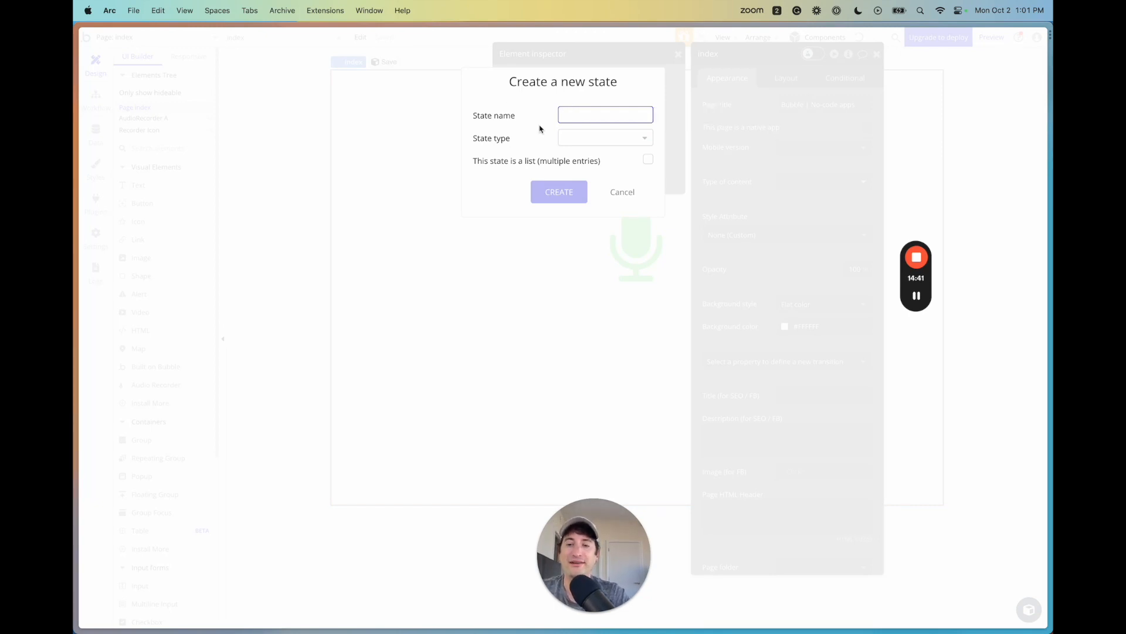
text(sponse)
click(581, 134)
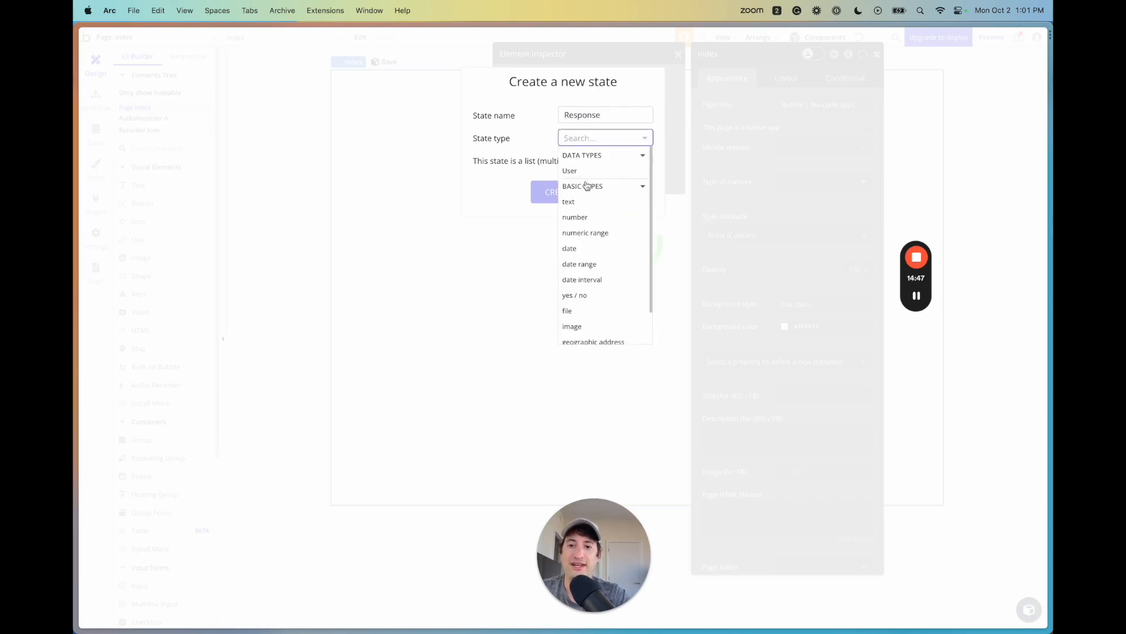
click(578, 202)
click(572, 196)
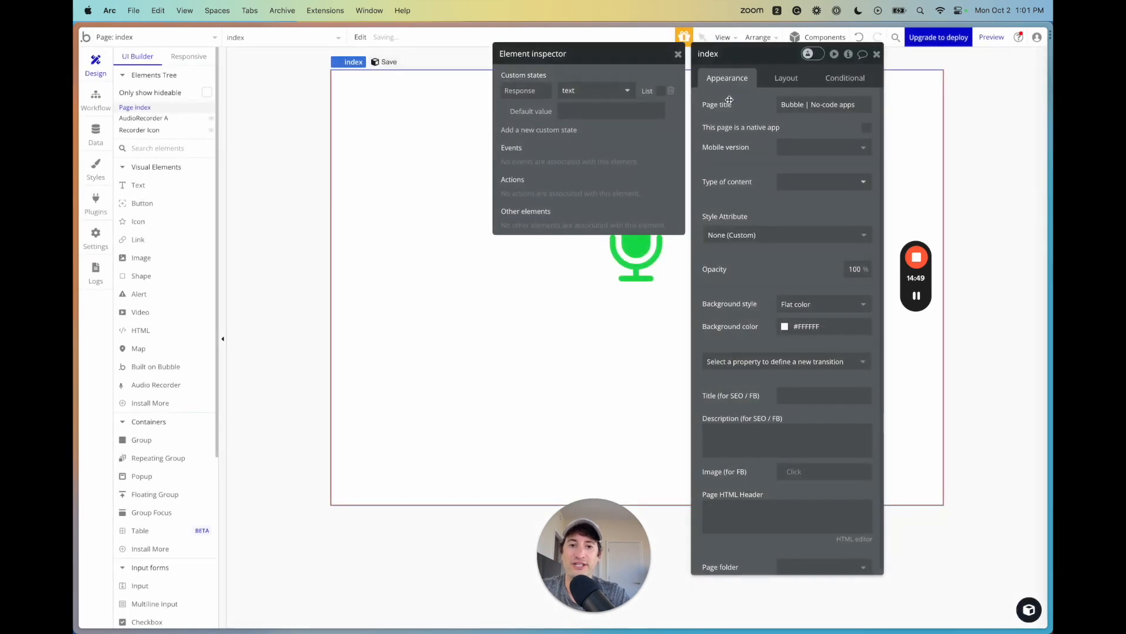
click(679, 54)
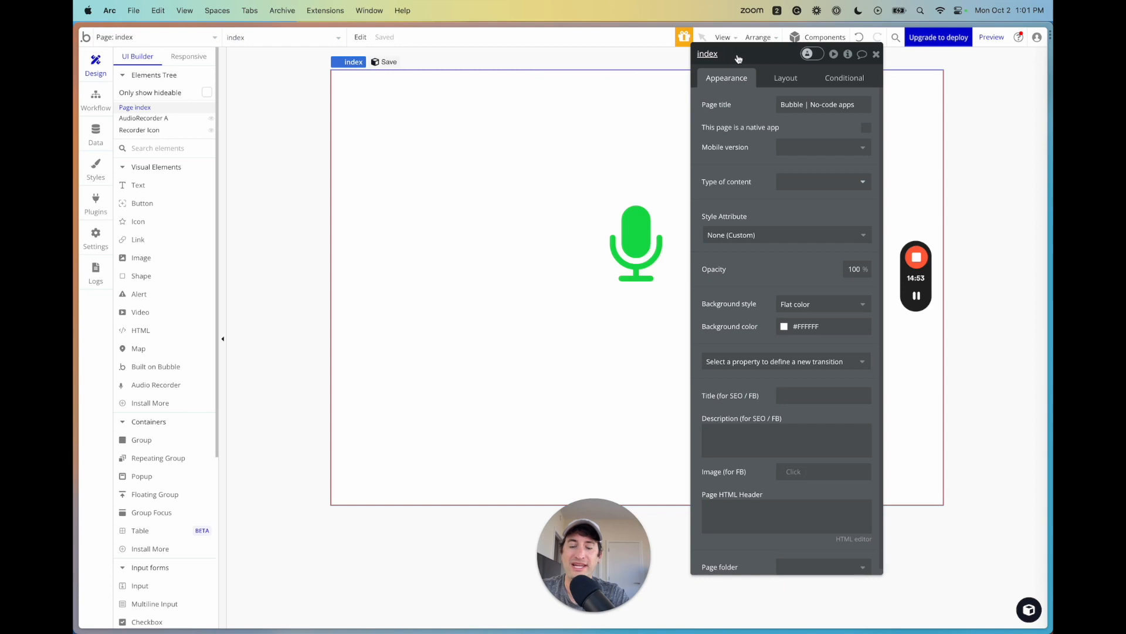
Step: Add a text element about 938 by 303 px below the microphone icon showing index's Response, and move the icon up slightly
click(159, 193)
drag(386, 304, 919, 476)
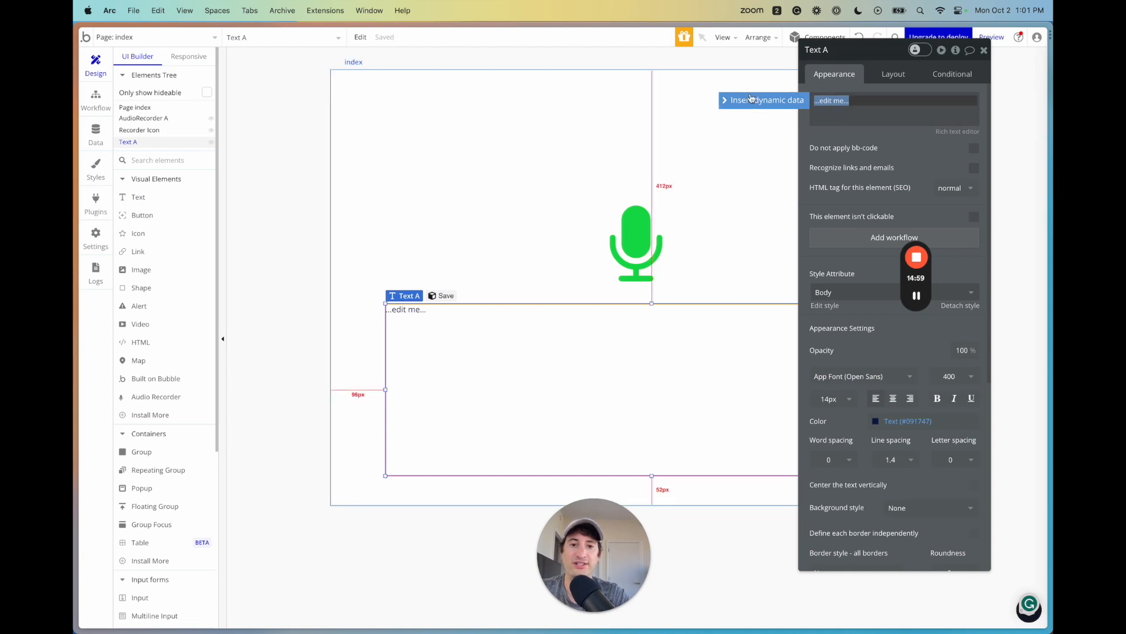
click(792, 103)
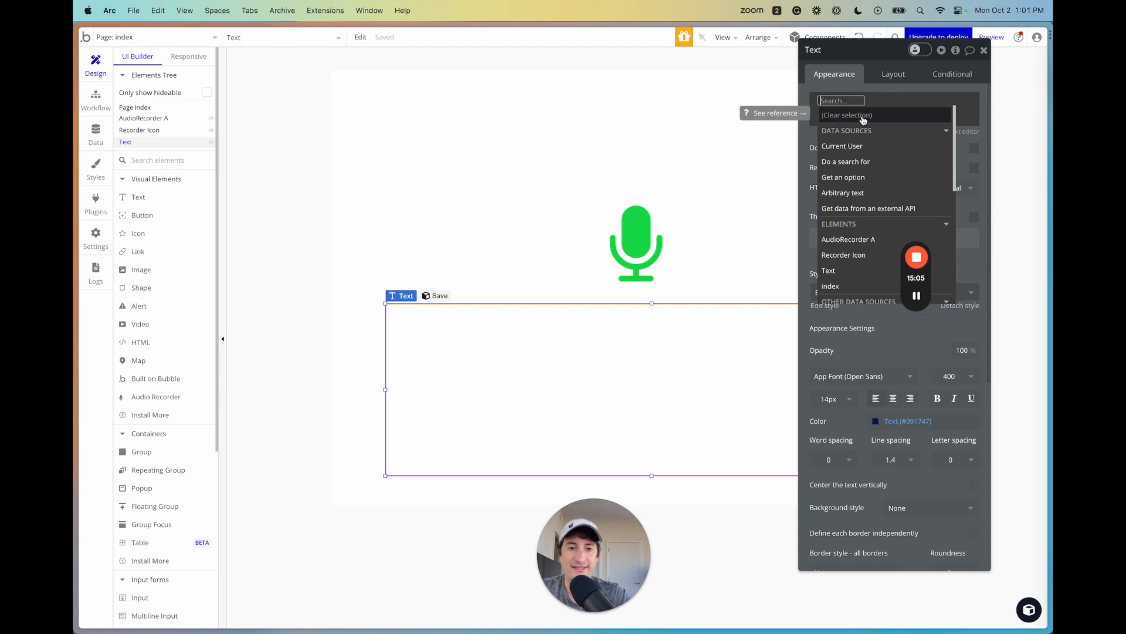
text(inde)
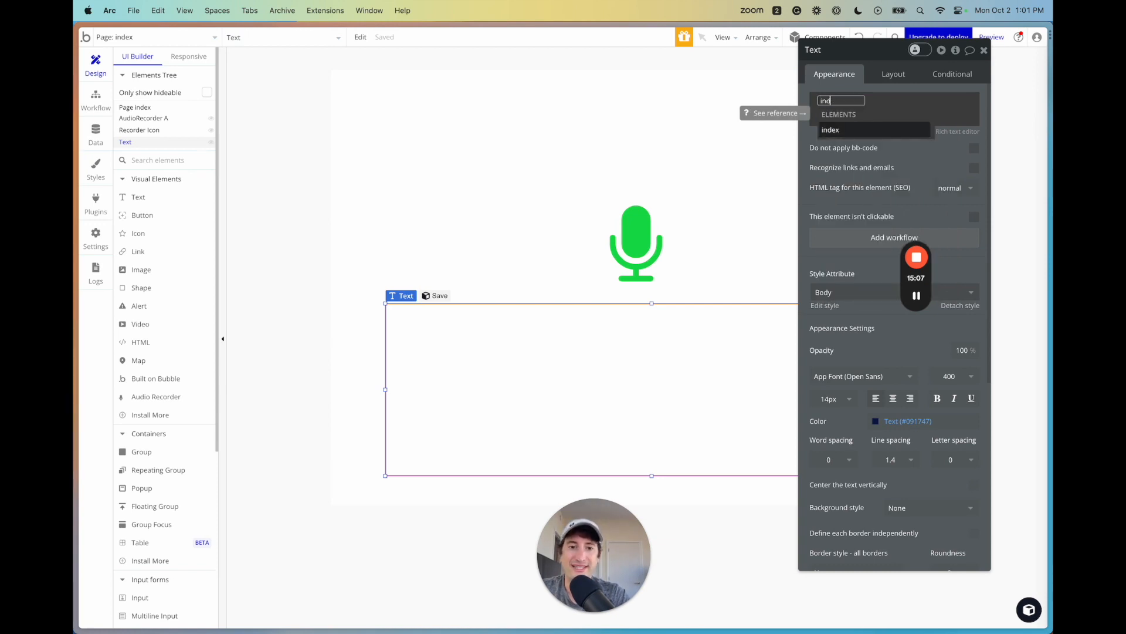
click(849, 133)
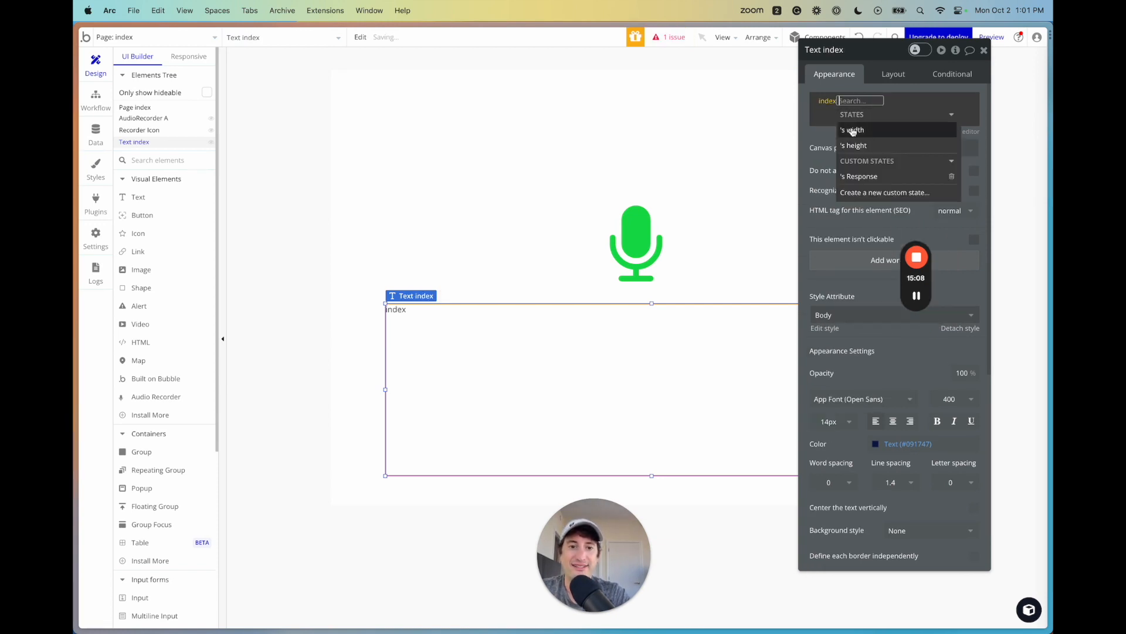
click(856, 176)
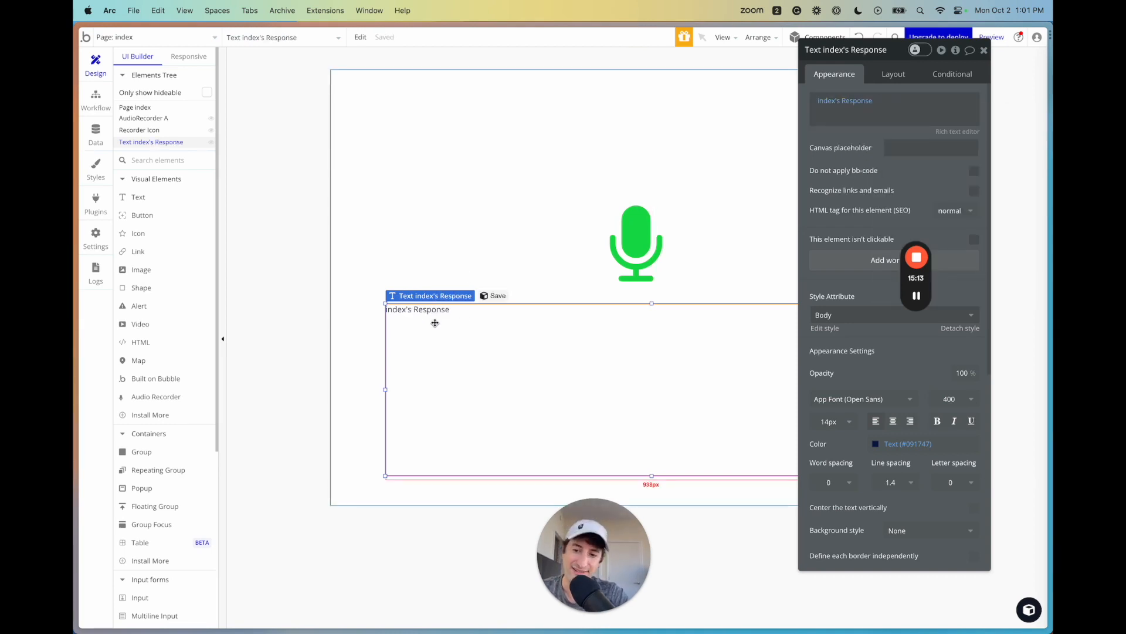
drag(644, 257, 644, 250)
click(506, 359)
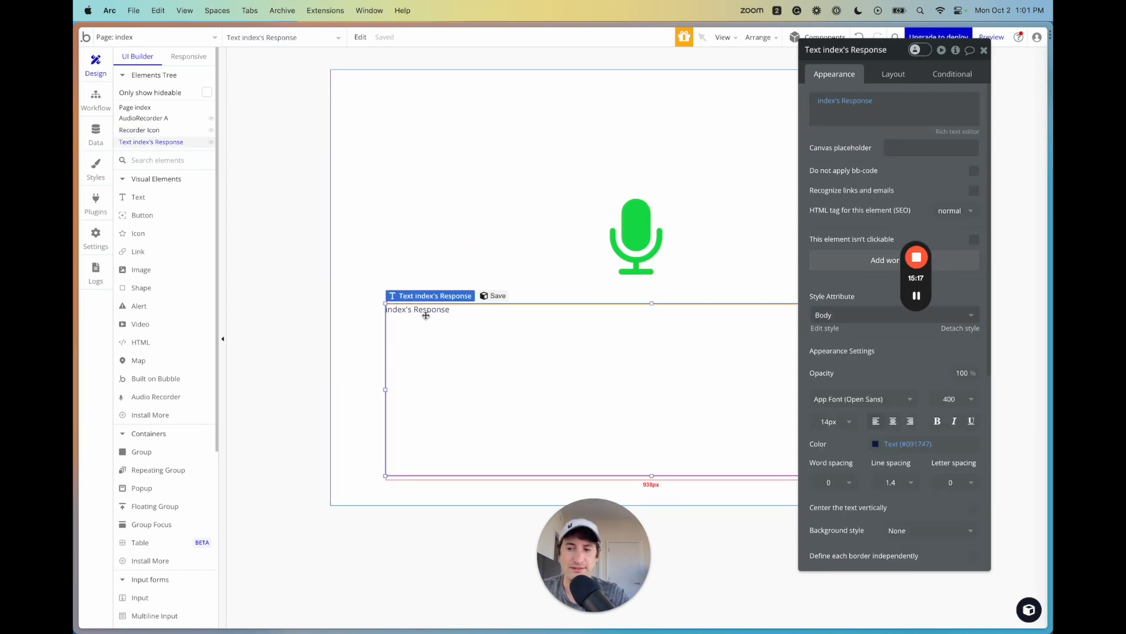
Step: Draw a text element reading "Recording" above the microphone icon
click(147, 197)
drag(555, 157, 732, 181)
text(Recording)
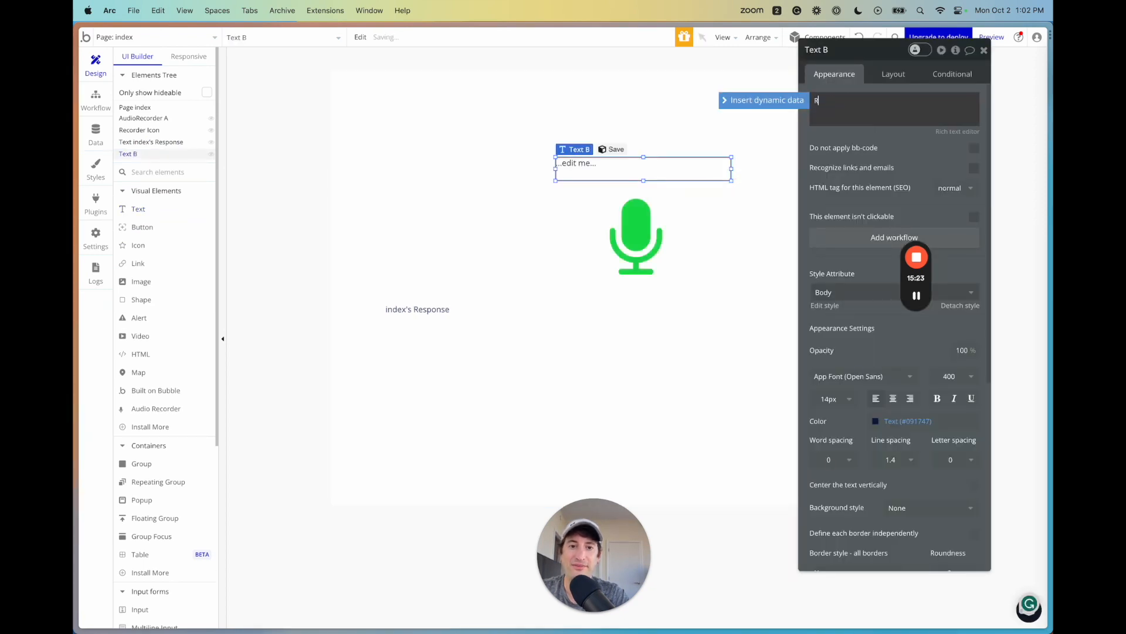
click(865, 142)
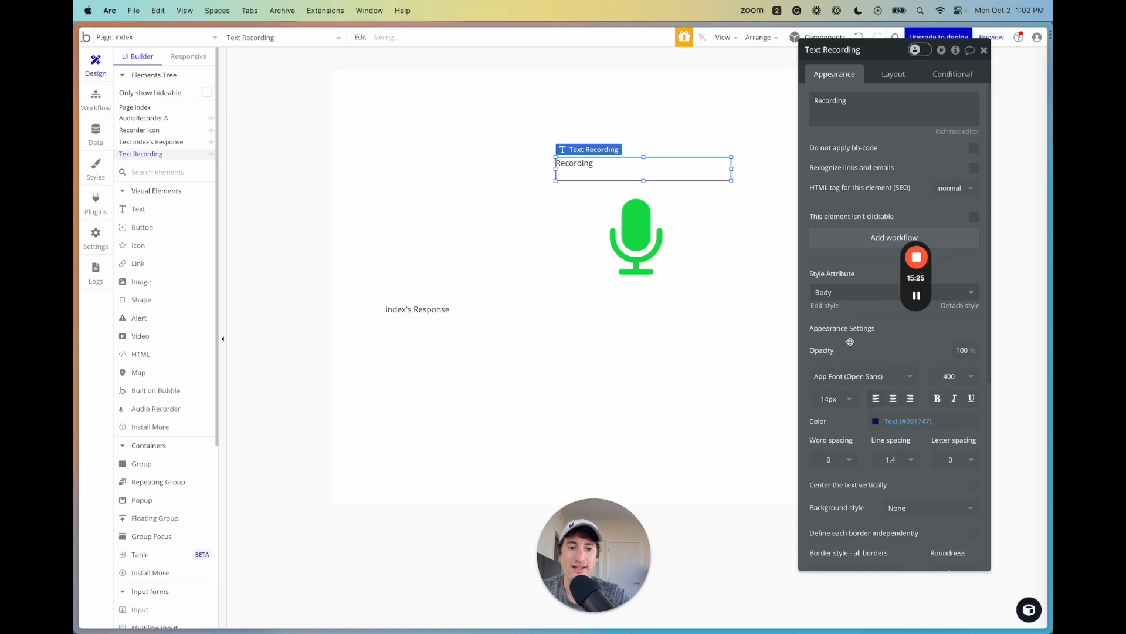
Step: Color the Recording text Destructive (#FF0000) and fit it to about 84 by 41 px, centered above the microphone icon
click(874, 421)
click(942, 573)
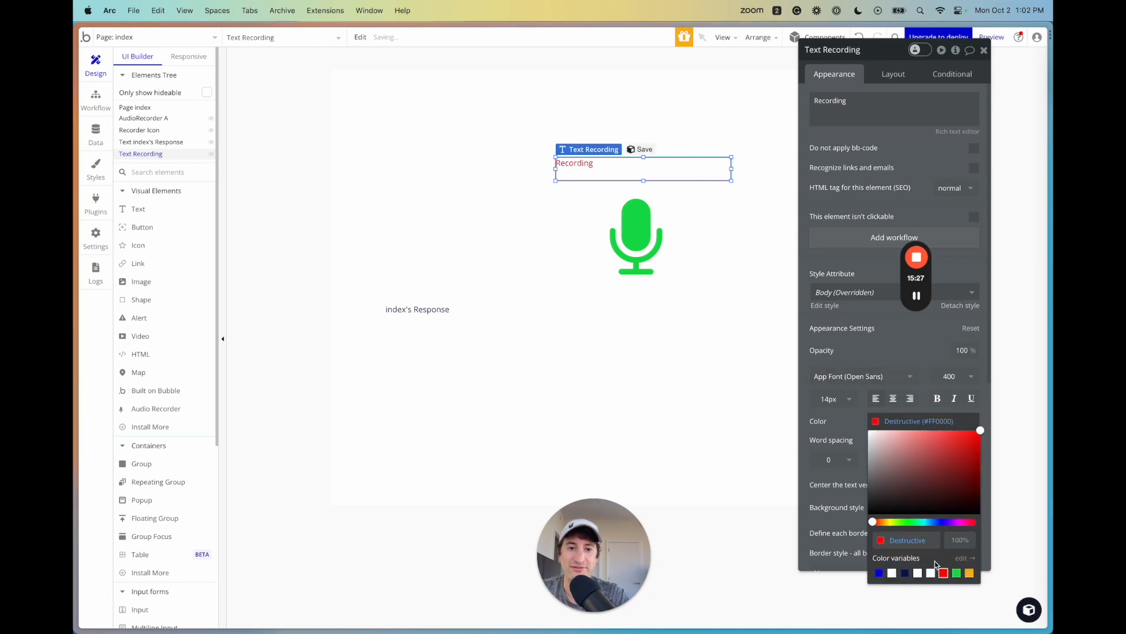
drag(724, 168, 636, 175)
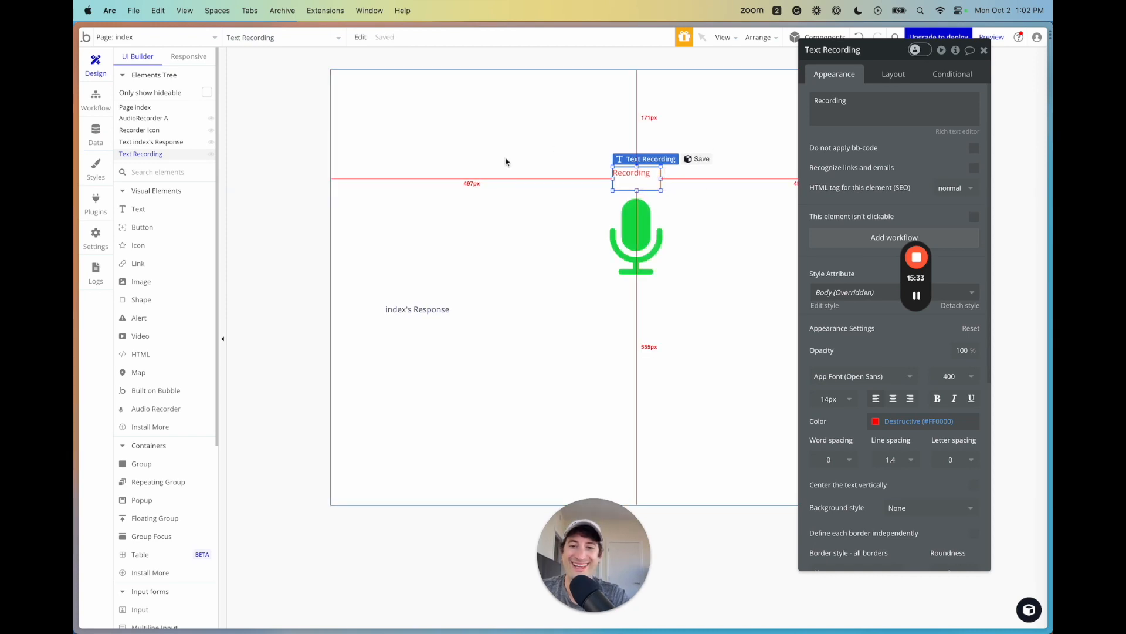
click(888, 77)
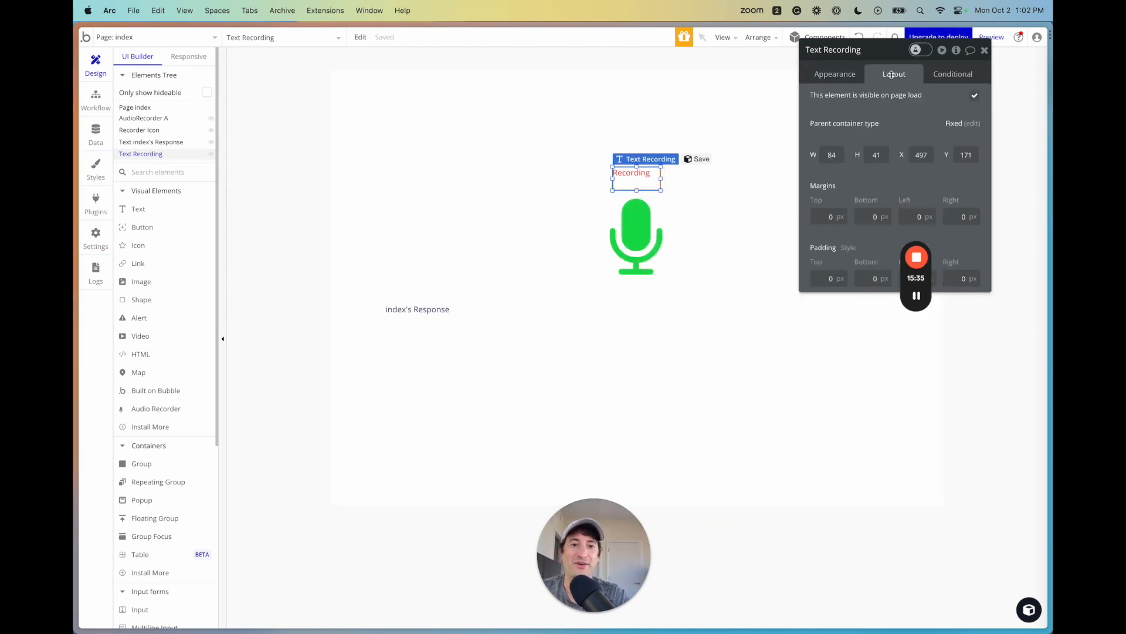
click(834, 71)
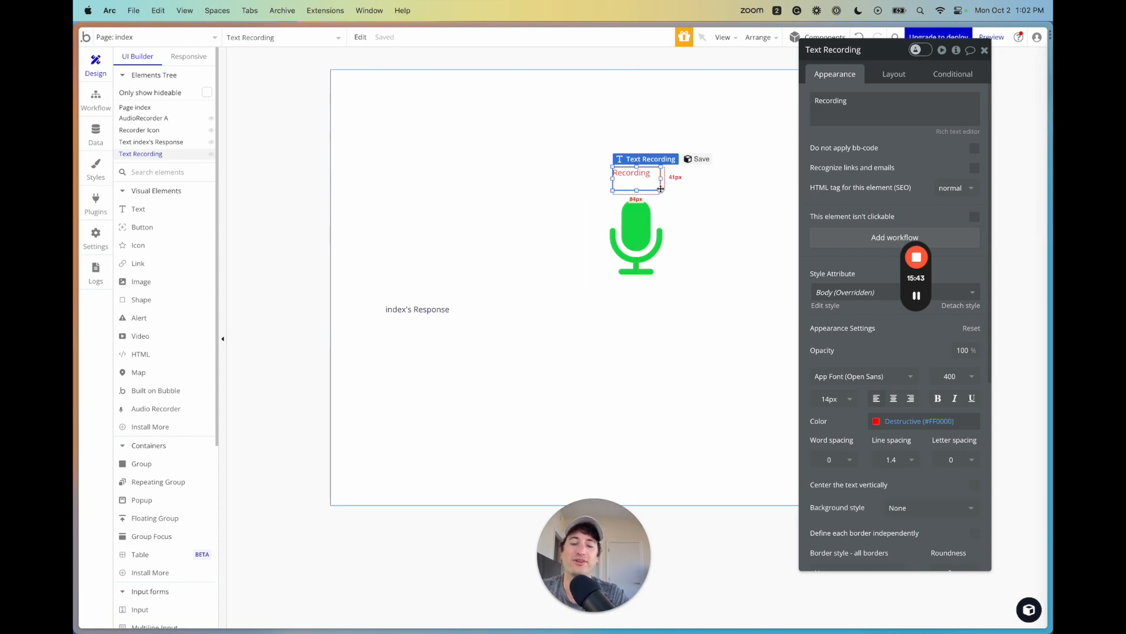
Step: Add a condition making the Recording text visible when AudioRecorder A's Recording Status is yes
click(953, 74)
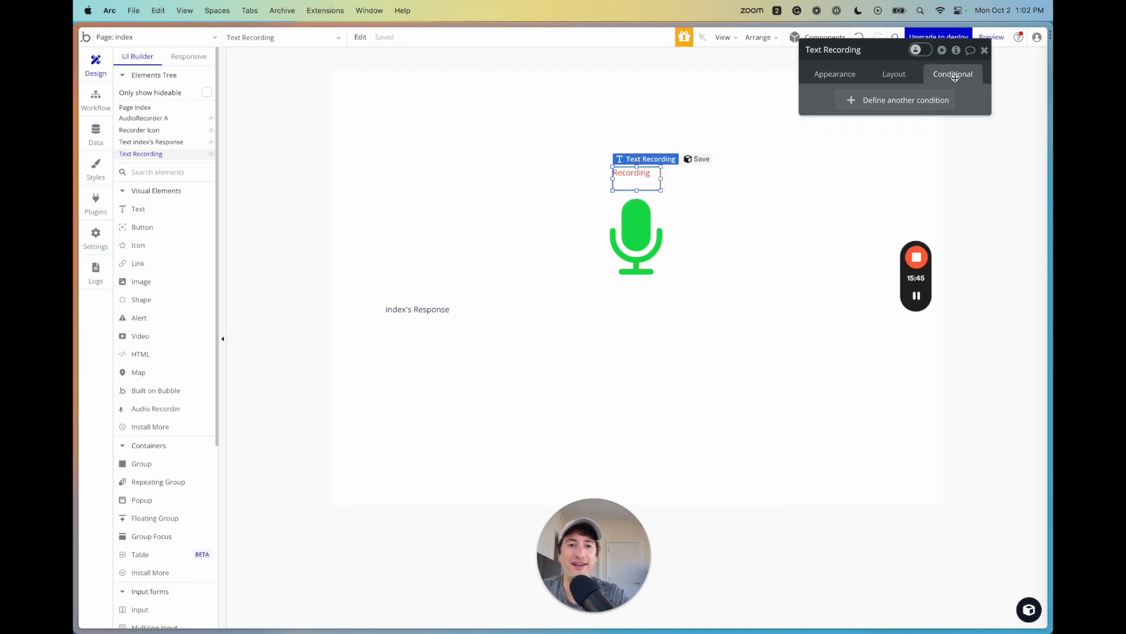
click(882, 101)
click(848, 109)
text(au)
click(889, 138)
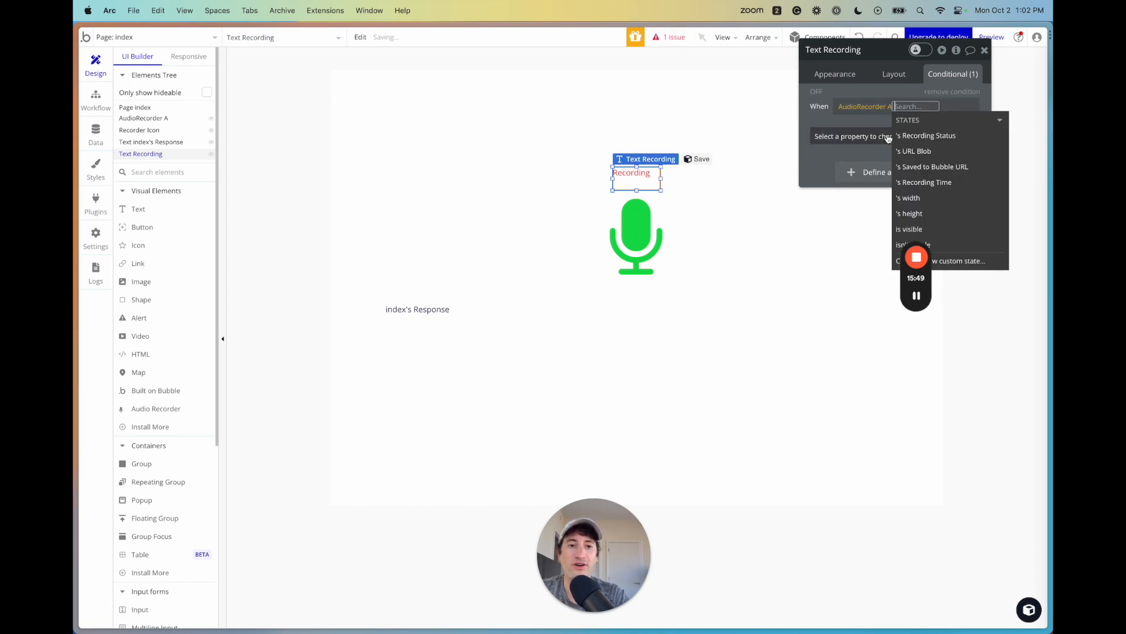
click(918, 136)
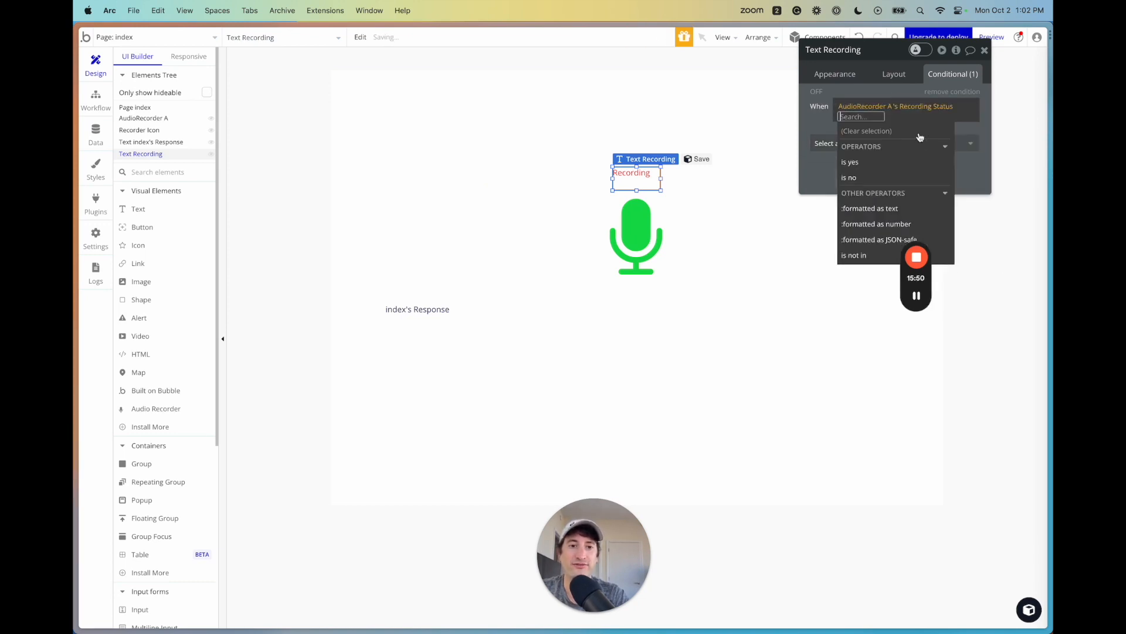
click(863, 164)
click(844, 144)
click(840, 157)
click(964, 133)
Step: Make the Recording text not visible on page load and return to its visibility condition
click(894, 74)
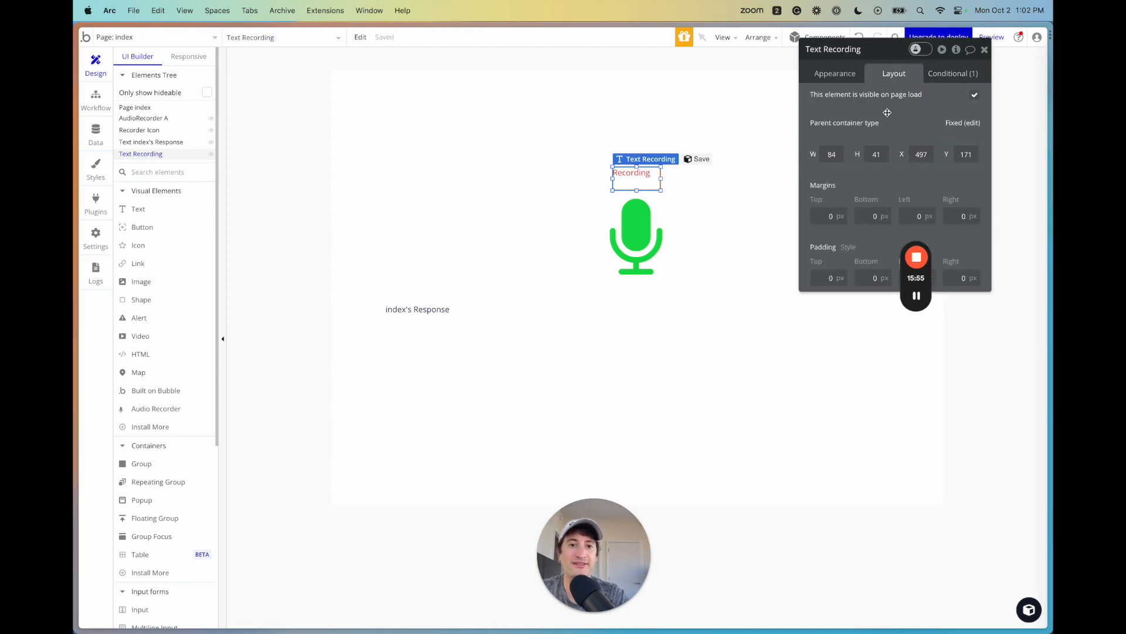
click(974, 96)
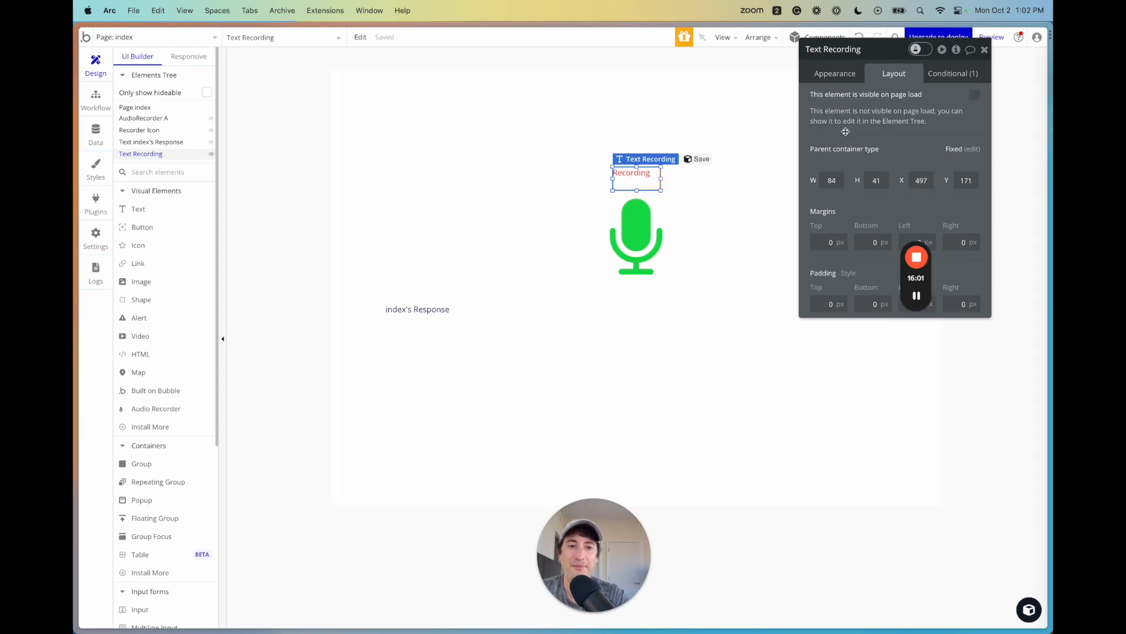
click(932, 81)
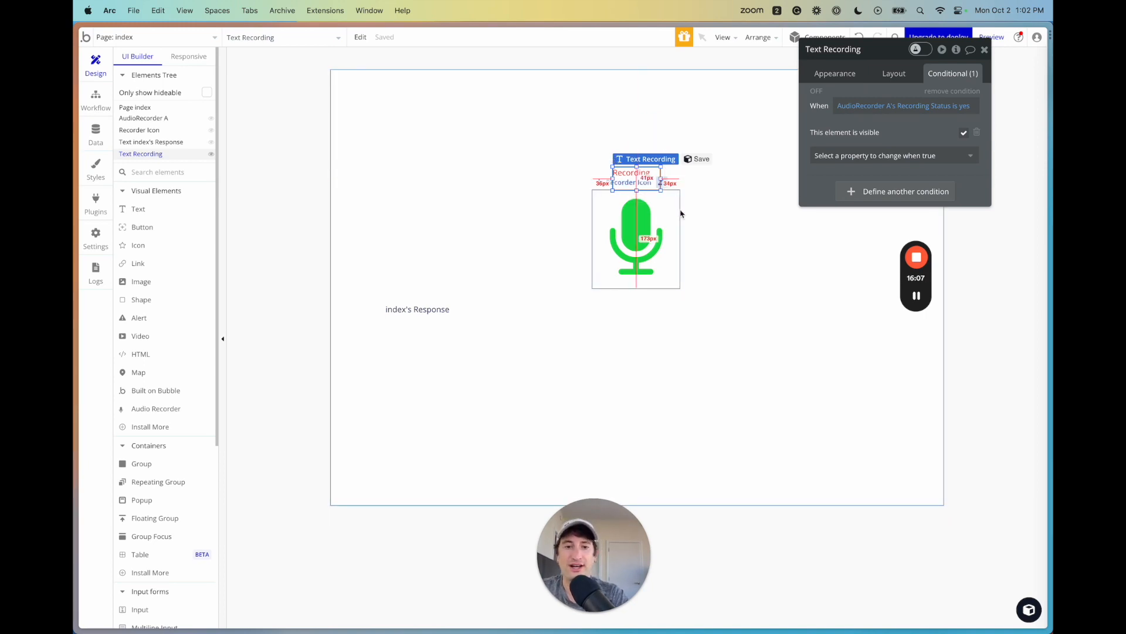
Step: Move the microphone icon up to about Y 204 and shift the Recording text up to sit just above it
click(894, 73)
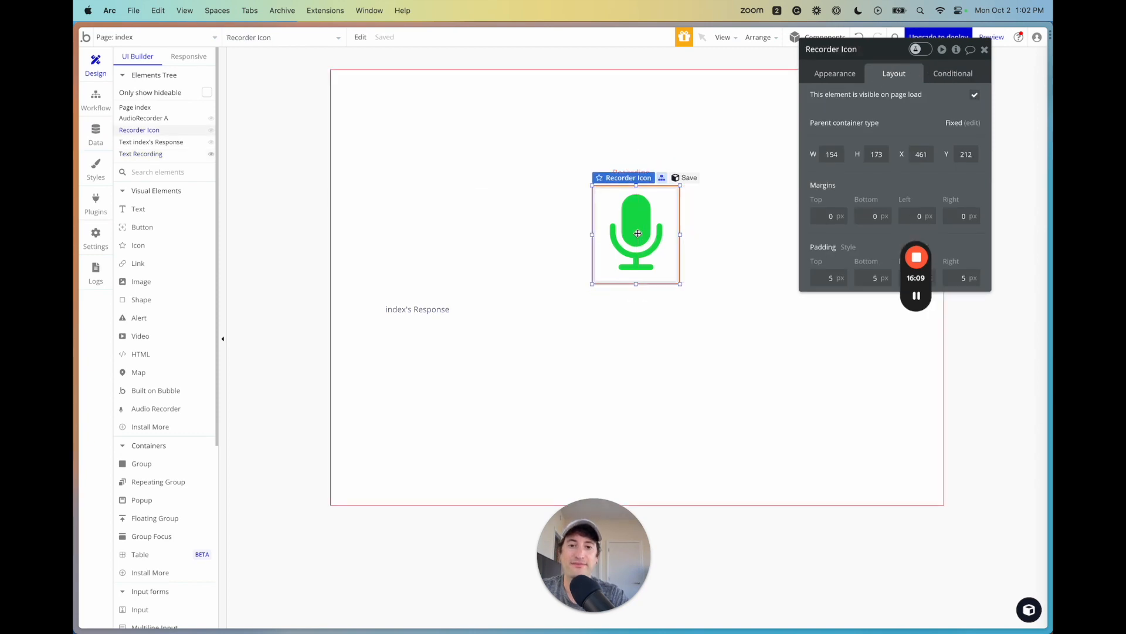
drag(630, 176, 630, 164)
click(630, 216)
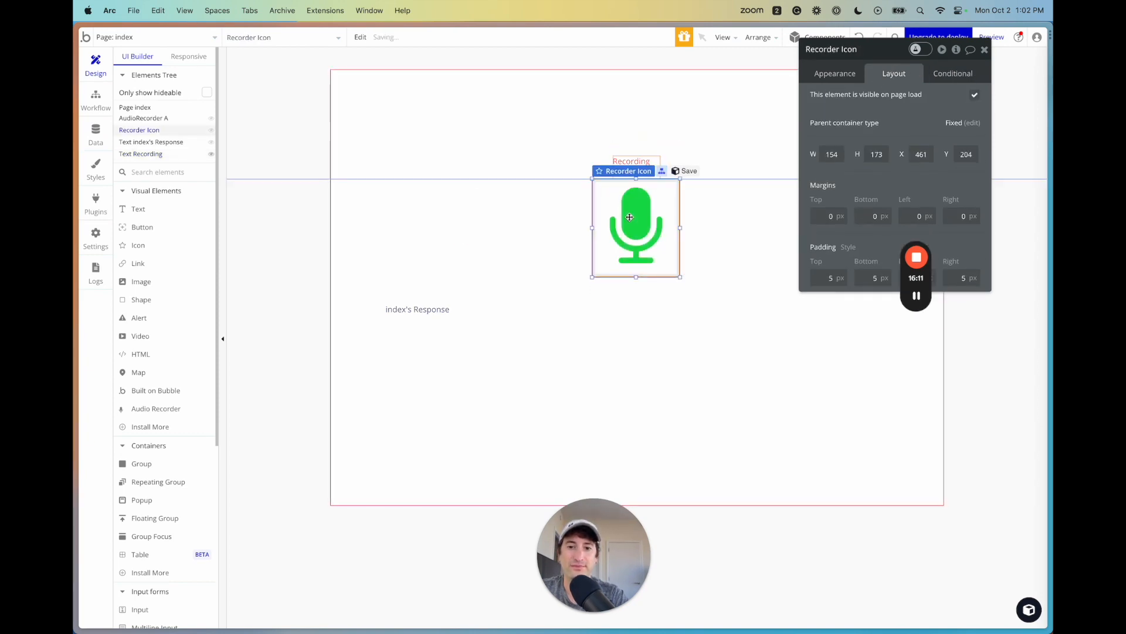
click(429, 312)
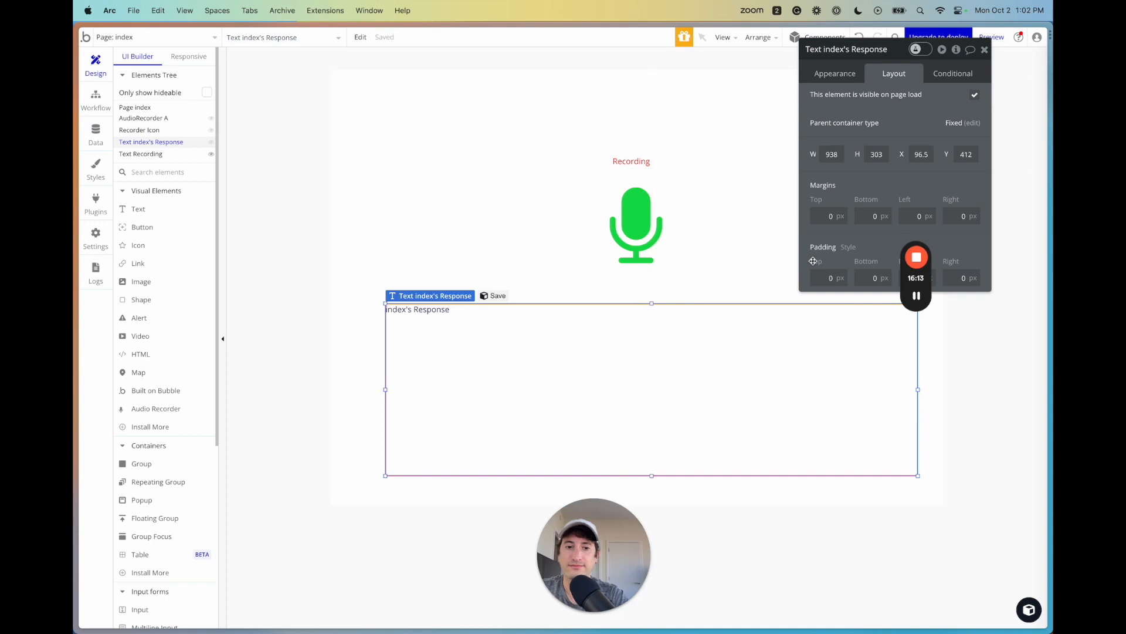
Step: Add a Set state of an element action after Clear AudioRecorder A in the event that runs Whisper Transcribe
click(96, 101)
click(304, 126)
click(376, 130)
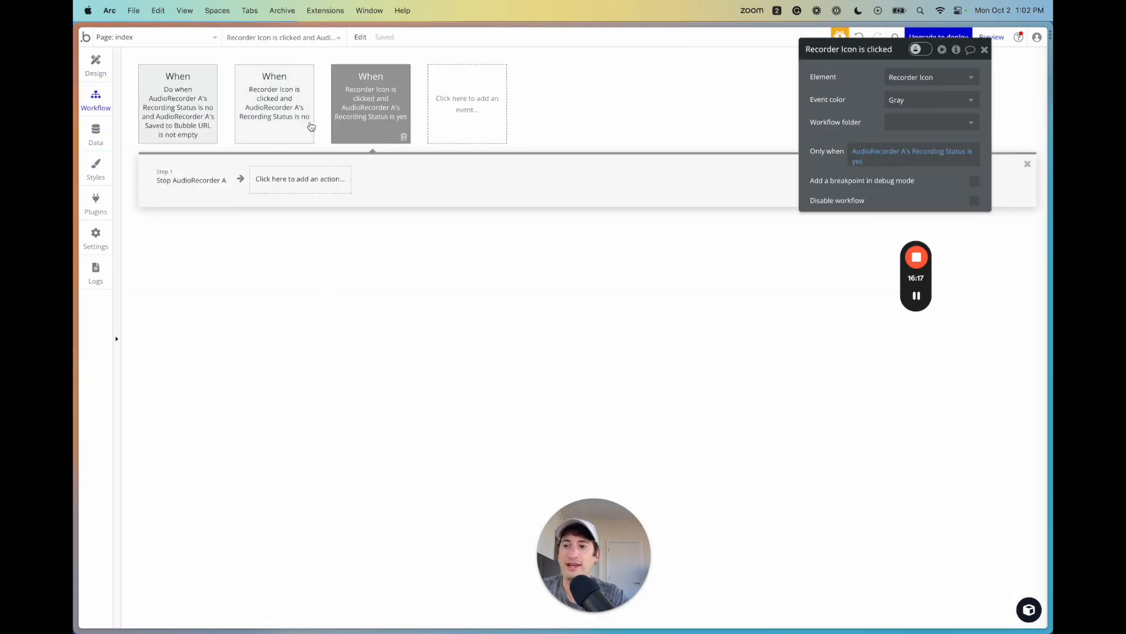
click(311, 126)
click(196, 100)
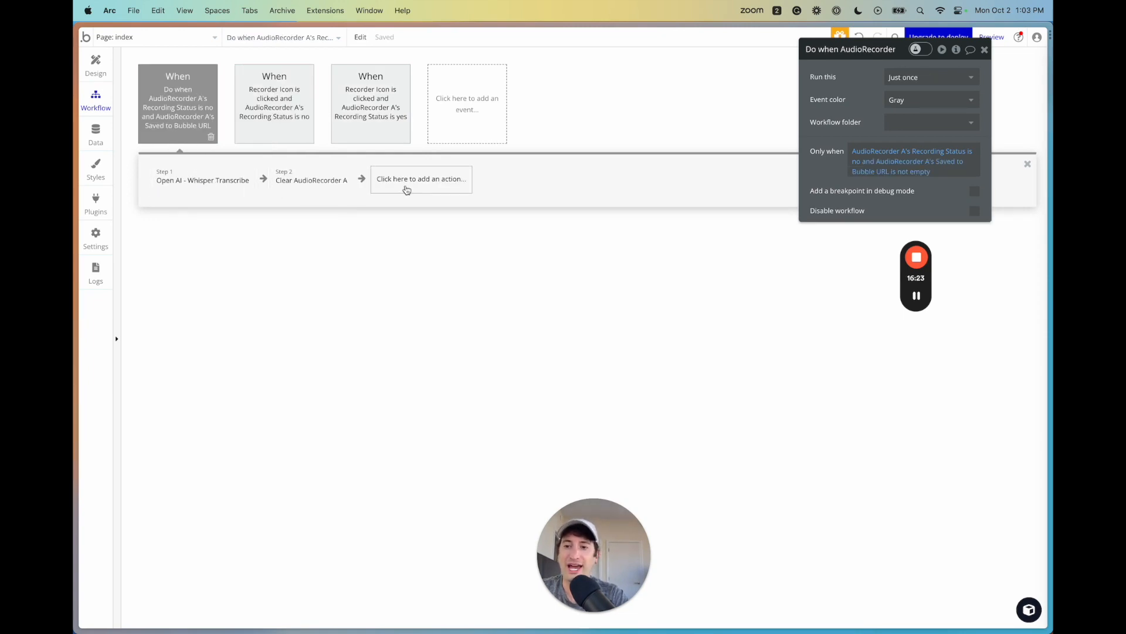
click(406, 189)
text(set)
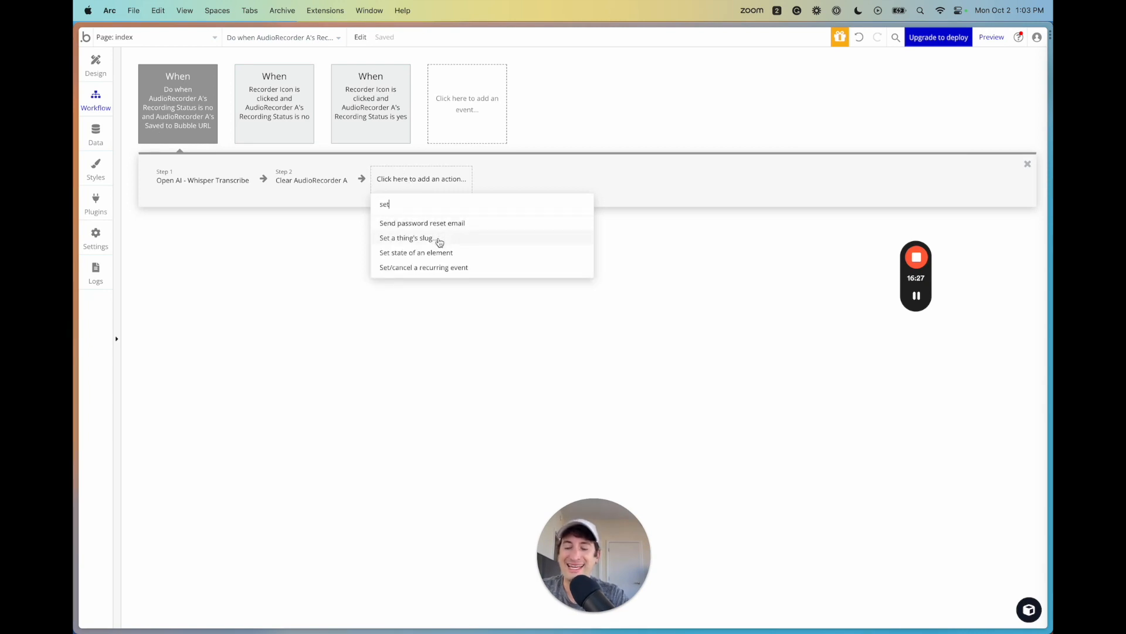
click(440, 252)
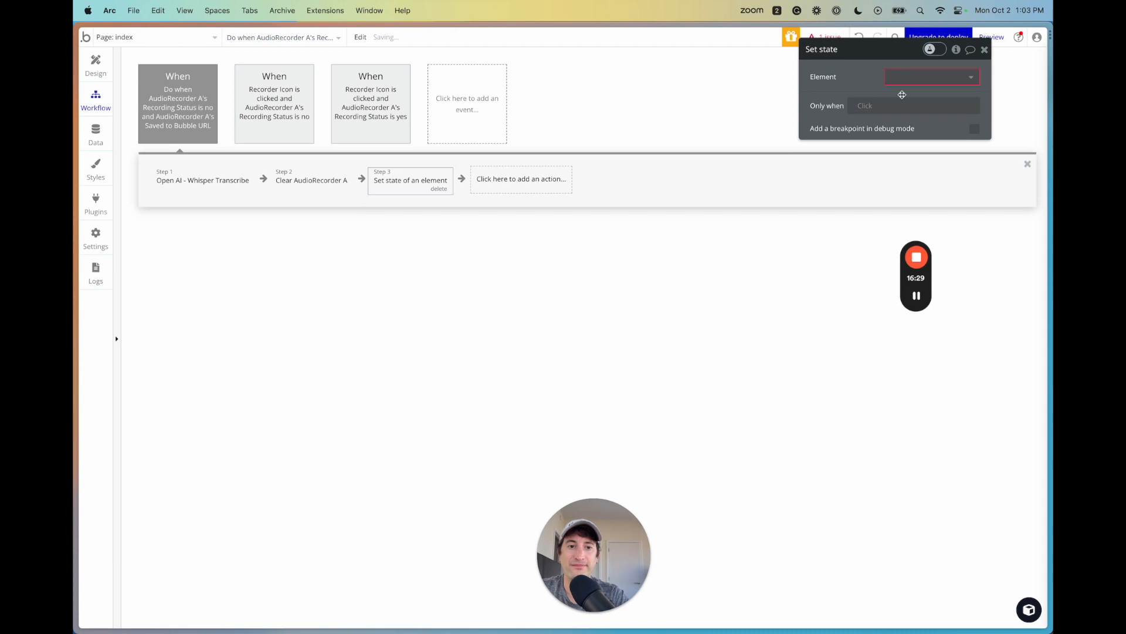
Step: Configure the action to set index's Response state to the text from the result of step 1 (Open AI - Whisper Transcribe)
click(906, 77)
click(904, 93)
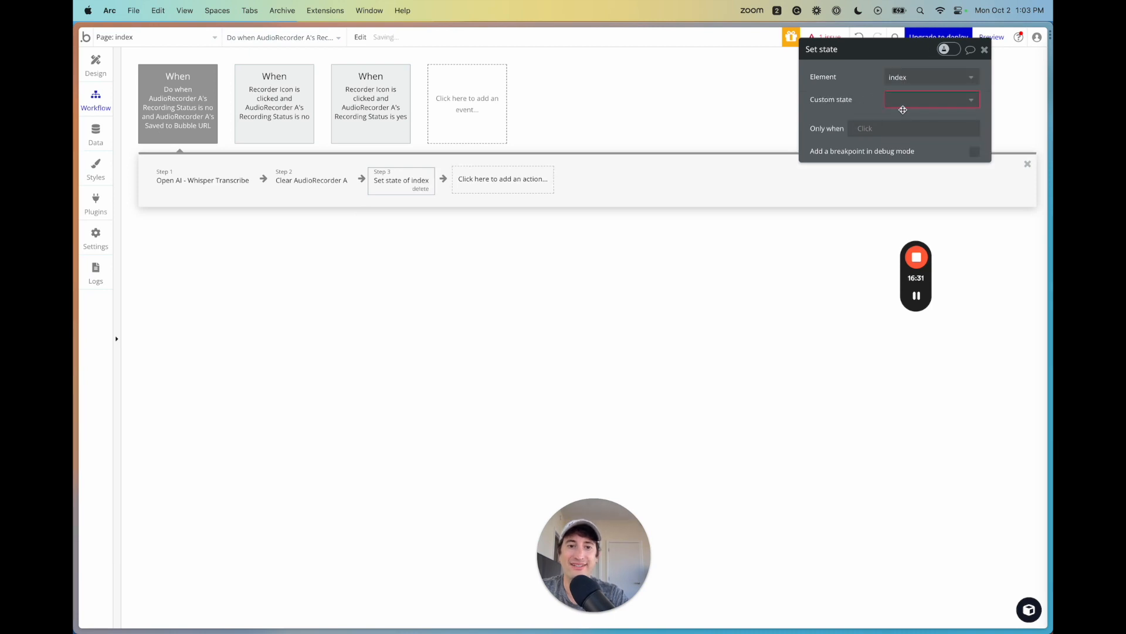
click(908, 99)
click(909, 115)
click(898, 120)
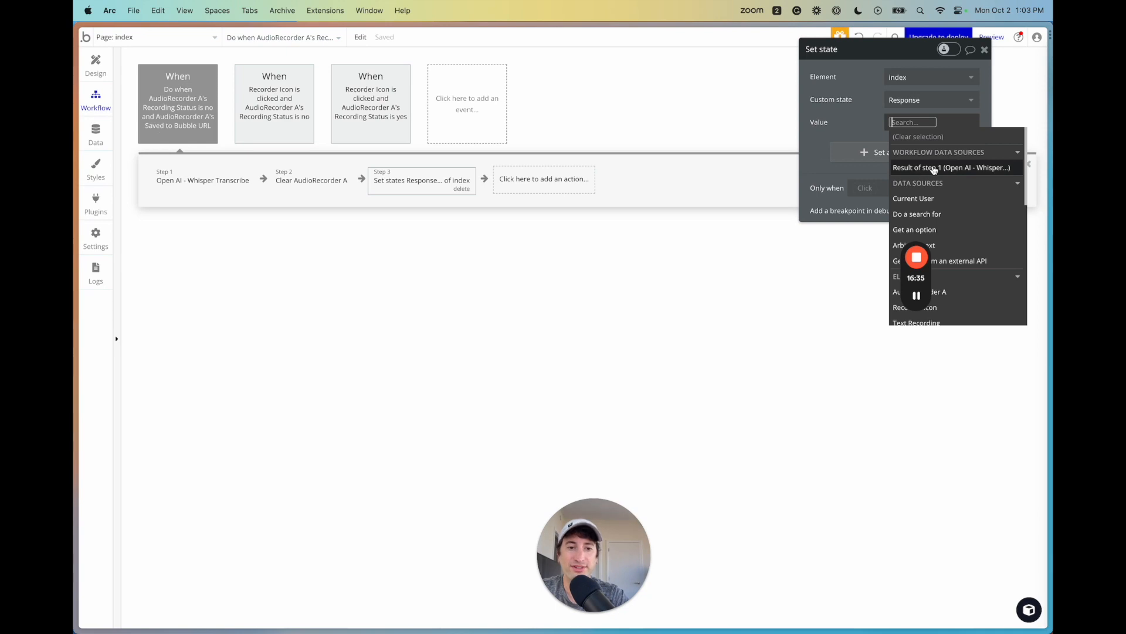
click(934, 169)
click(955, 161)
click(855, 132)
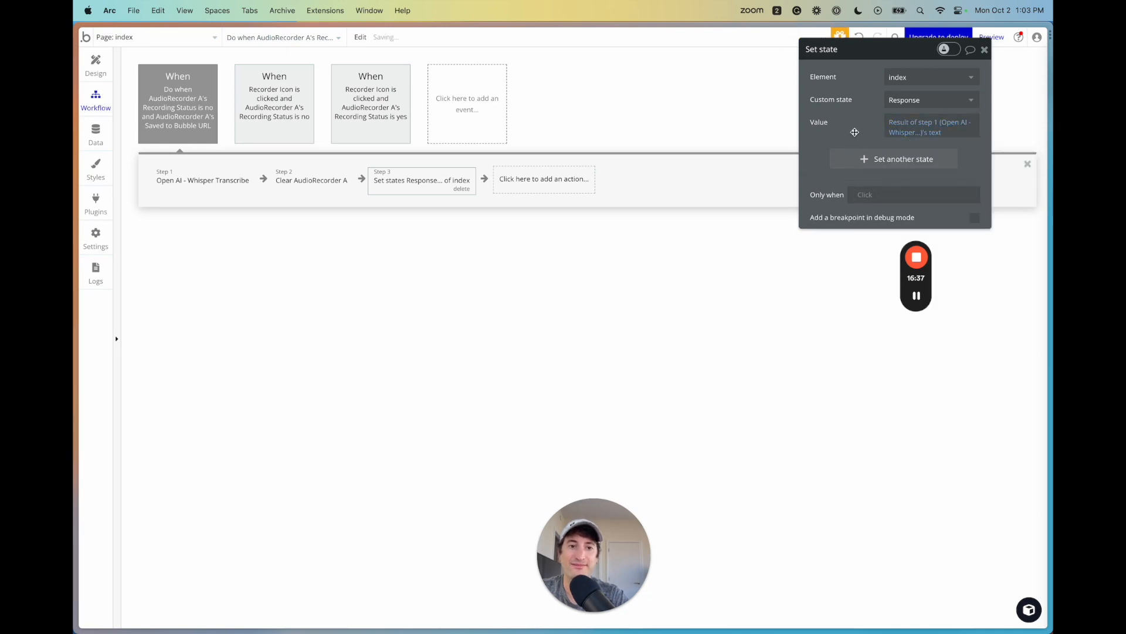
Step: Preview the index page and start a test recording with the microphone icon, allowing microphone access
click(96, 64)
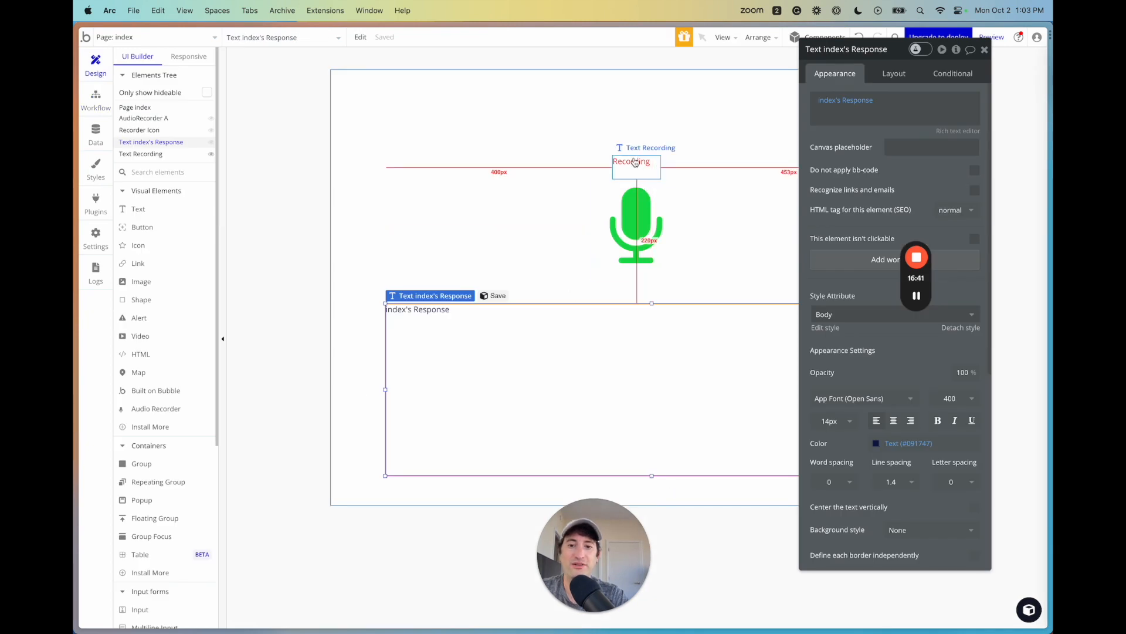
click(984, 50)
click(991, 39)
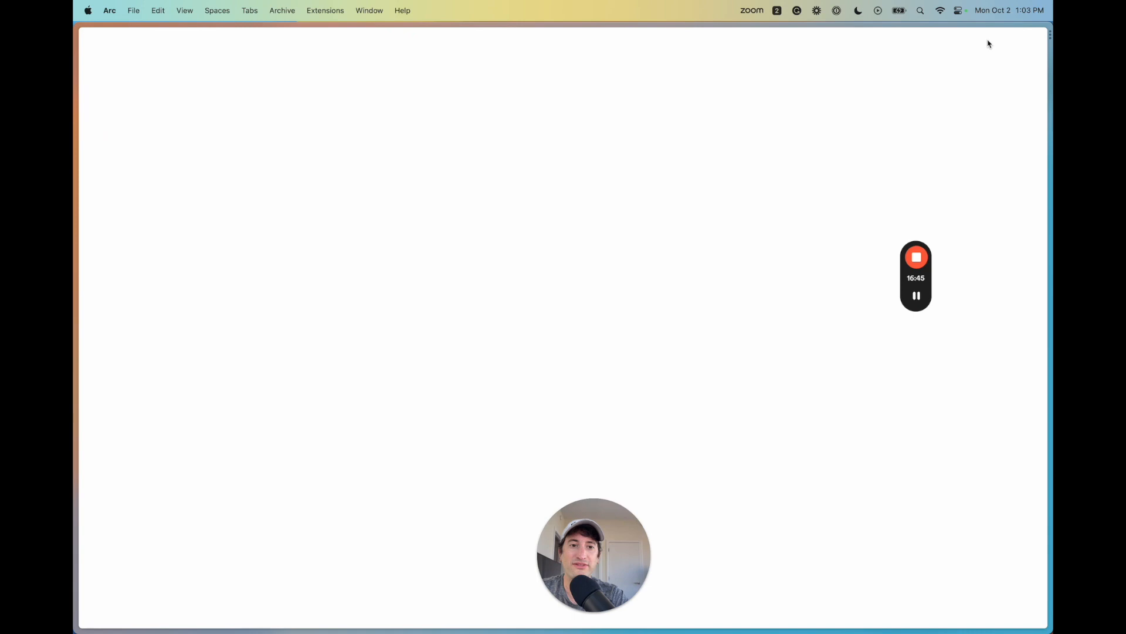
drag(582, 527, 229, 308)
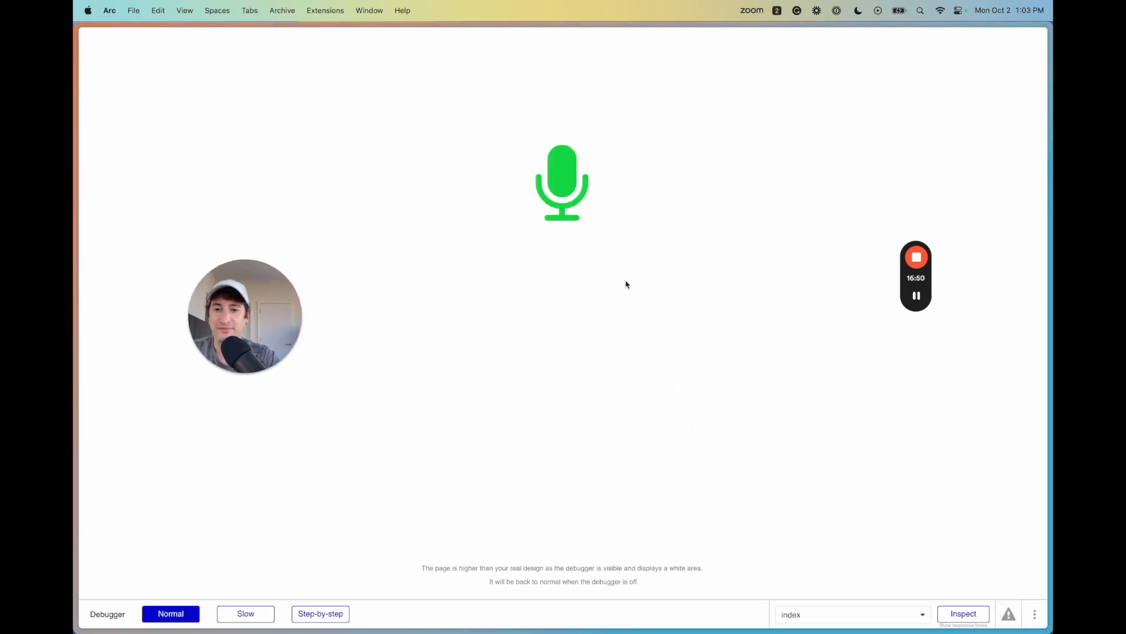
click(563, 176)
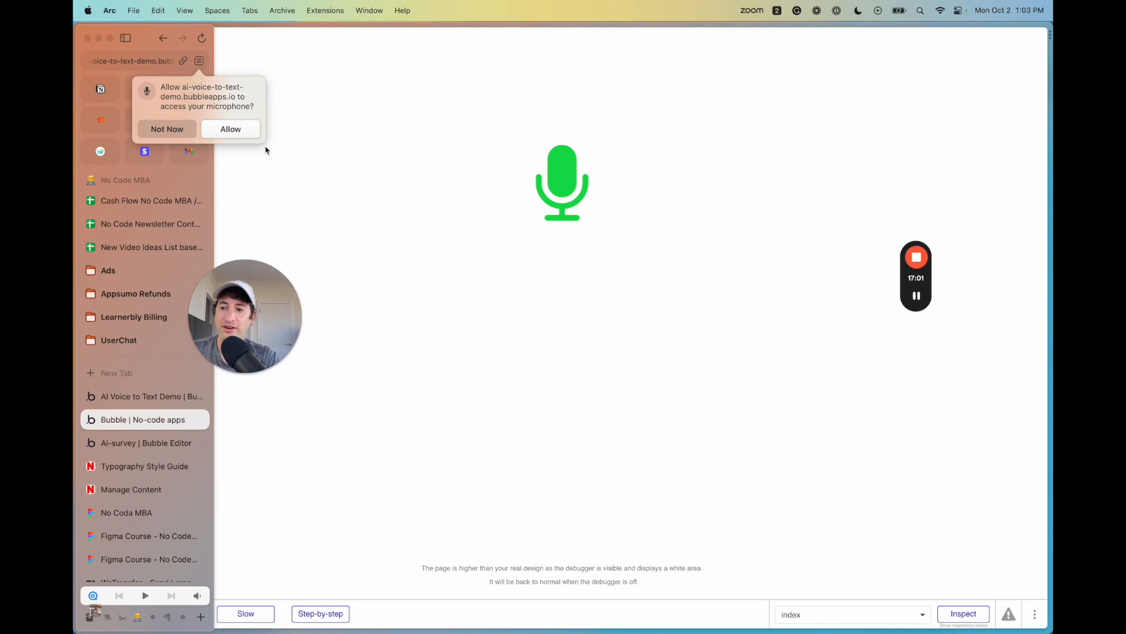
click(230, 129)
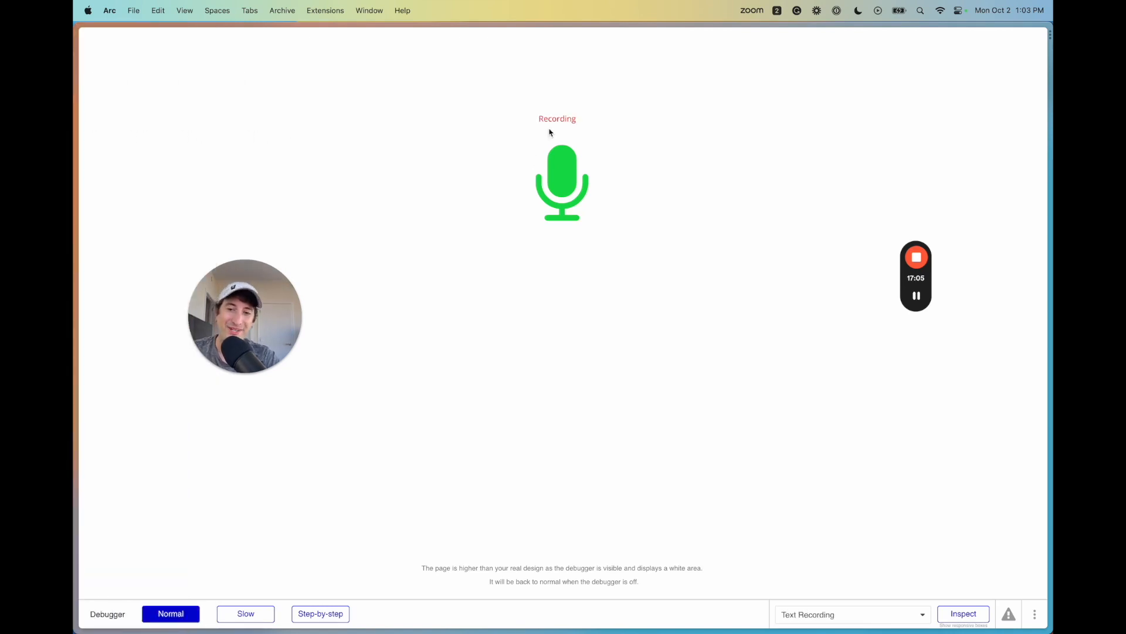
Step: Stop the test recording using the microphone icon so that the transcription workflow runs
drag(265, 317, 284, 214)
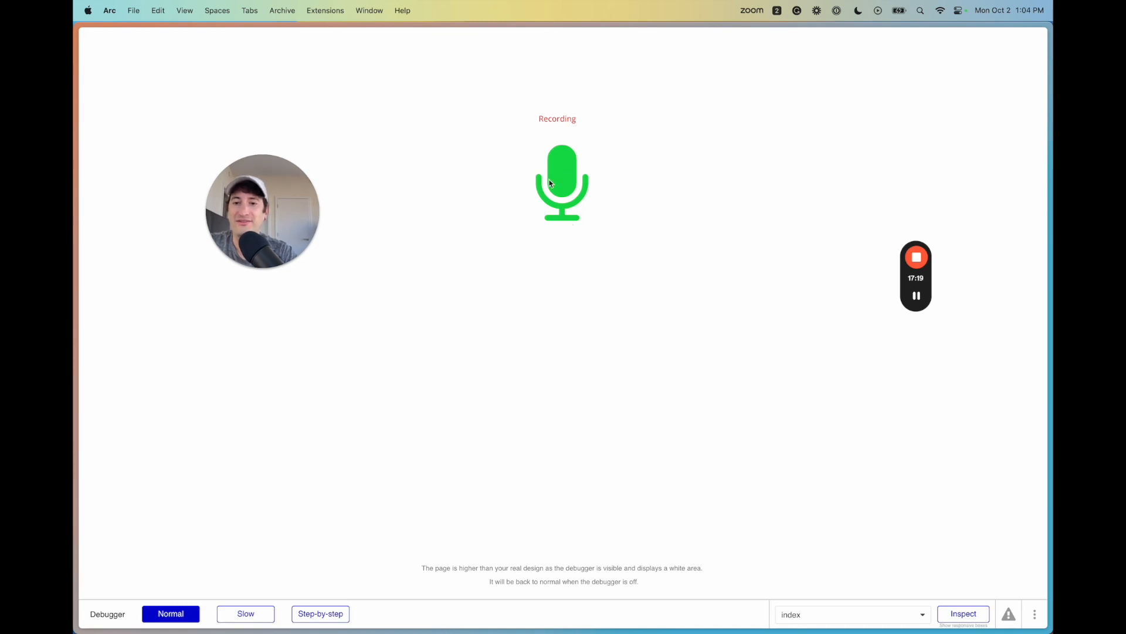
click(560, 160)
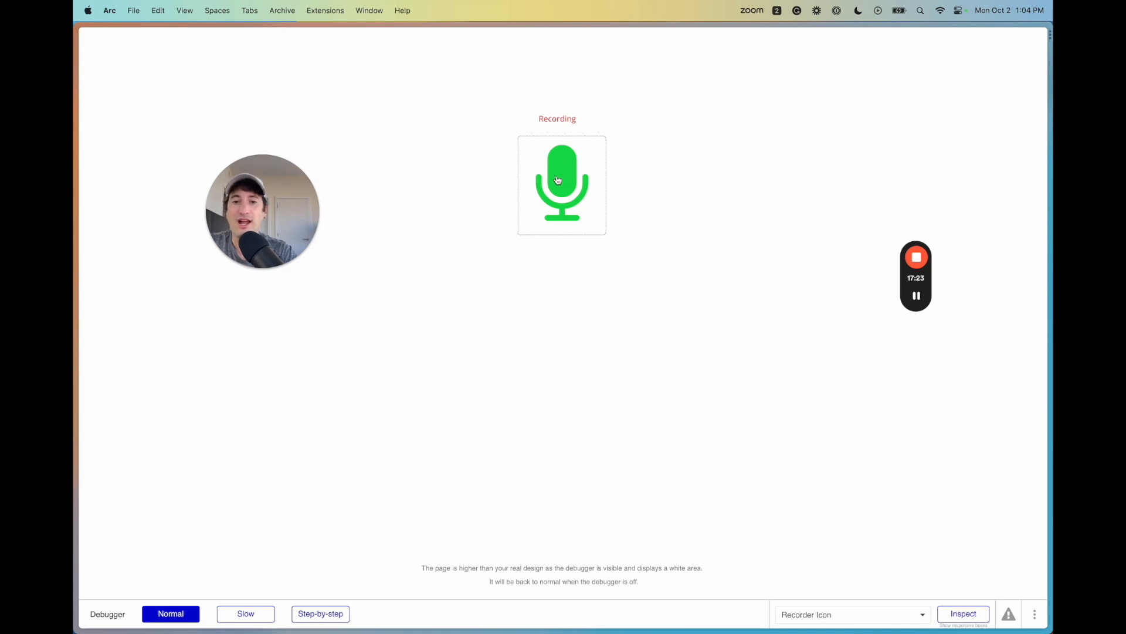
click(569, 184)
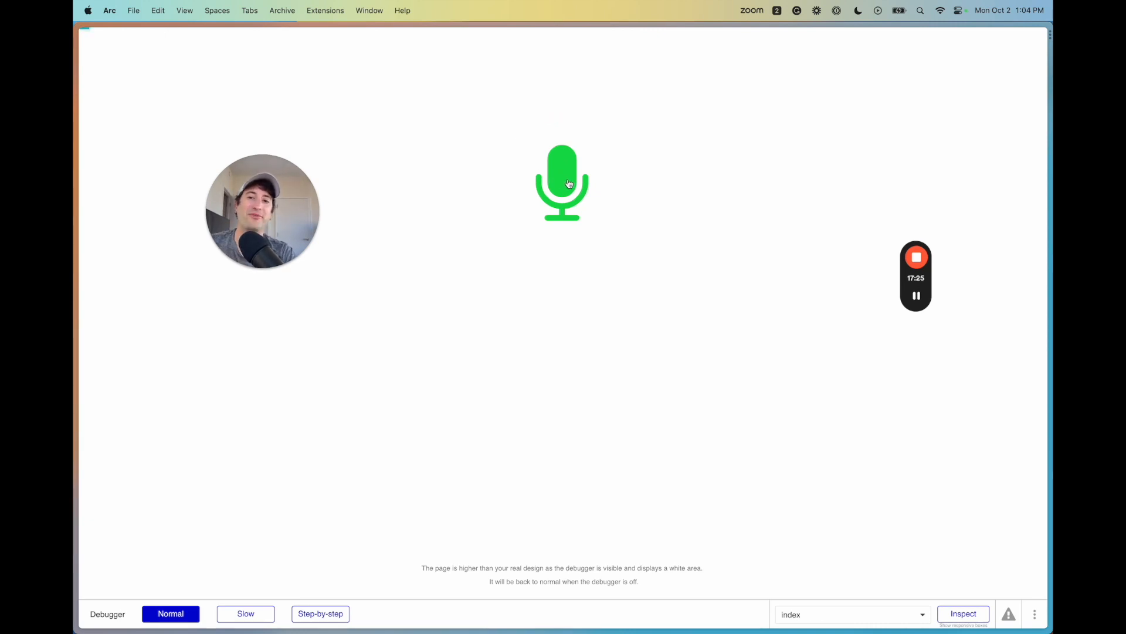